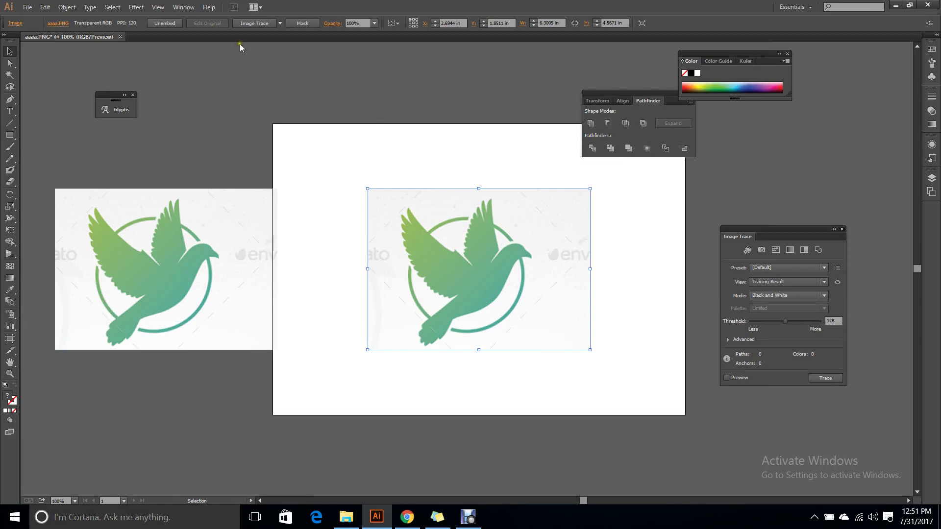
# - Apply Image Trace to the selected dove image and reveal the advanced tracing settings
pyautogui.click(259, 25)
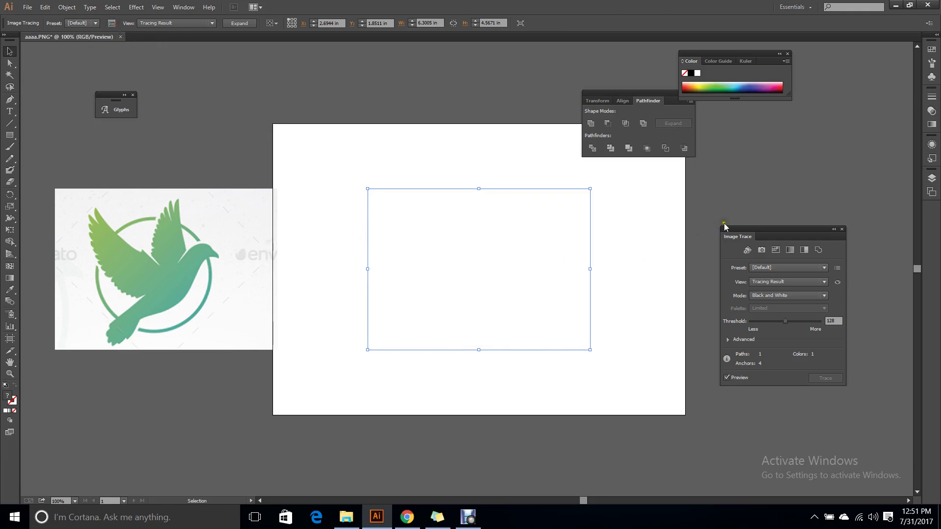
pyautogui.moveTo(752, 233); pyautogui.dragTo(739, 133)
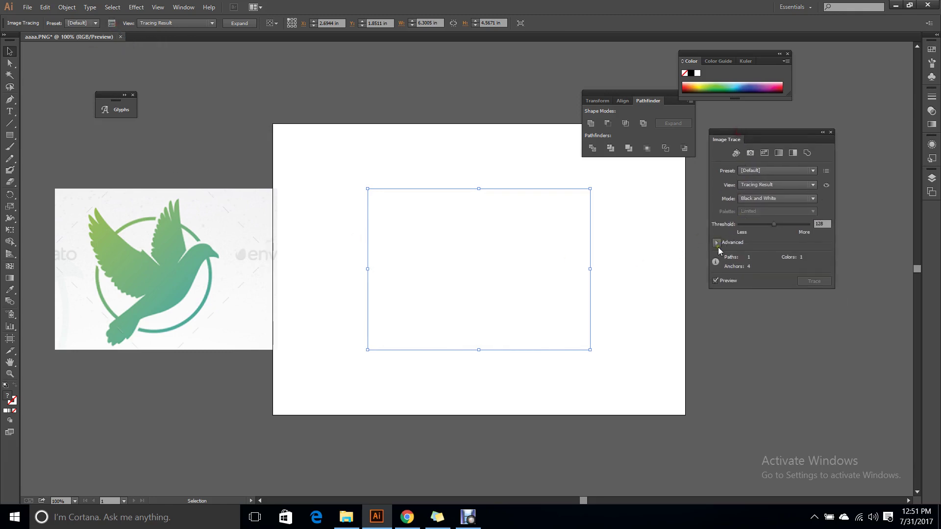
pyautogui.click(718, 246)
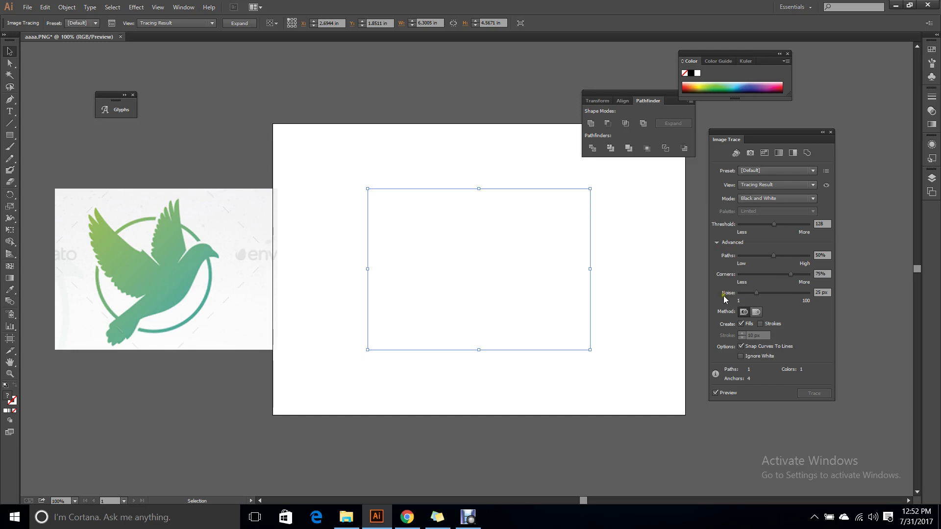
# - Set the dove tracing to noise 1 px, corners 100%, paths 71% and threshold 207
pyautogui.moveTo(755, 295); pyautogui.dragTo(733, 295)
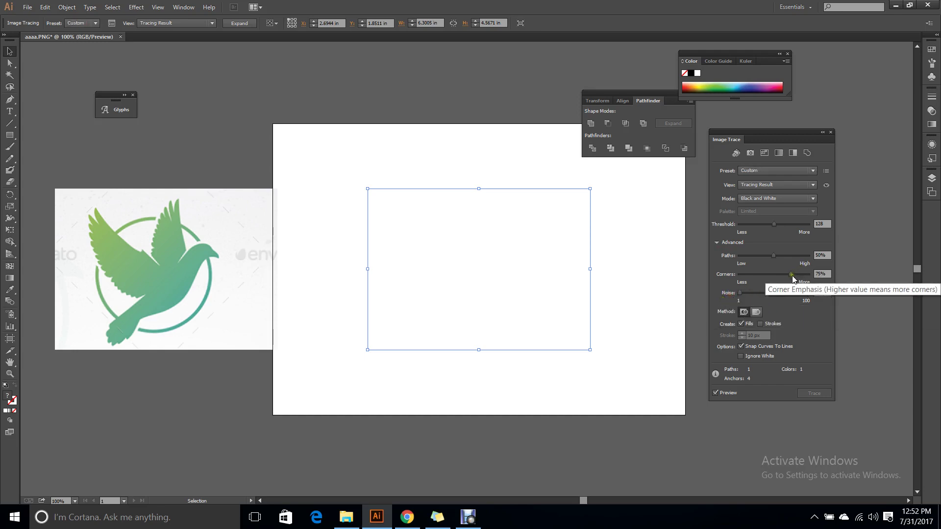
pyautogui.moveTo(792, 278); pyautogui.dragTo(816, 279)
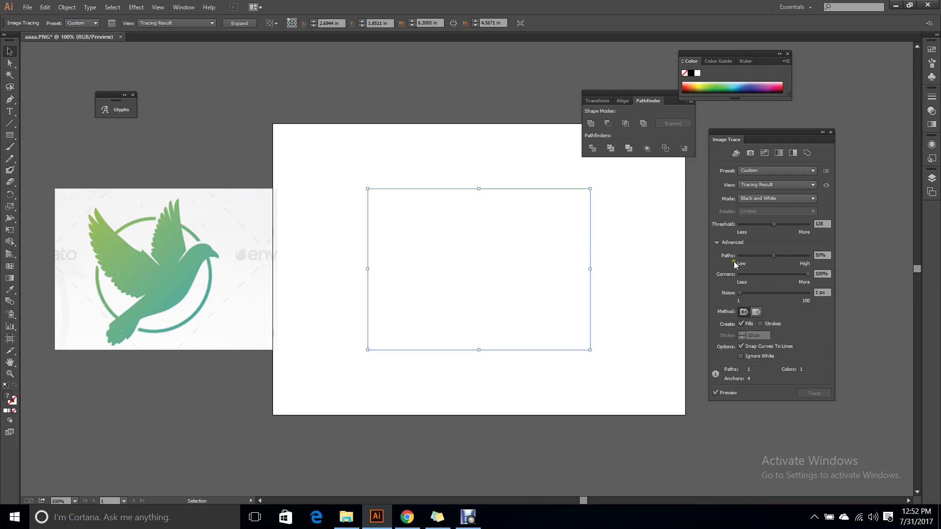
pyautogui.moveTo(774, 256); pyautogui.dragTo(789, 260)
pyautogui.moveTo(785, 228)
pyautogui.mouseDown()
pyautogui.moveTo(804, 234)
pyautogui.moveTo(796, 232)
pyautogui.mouseUp()
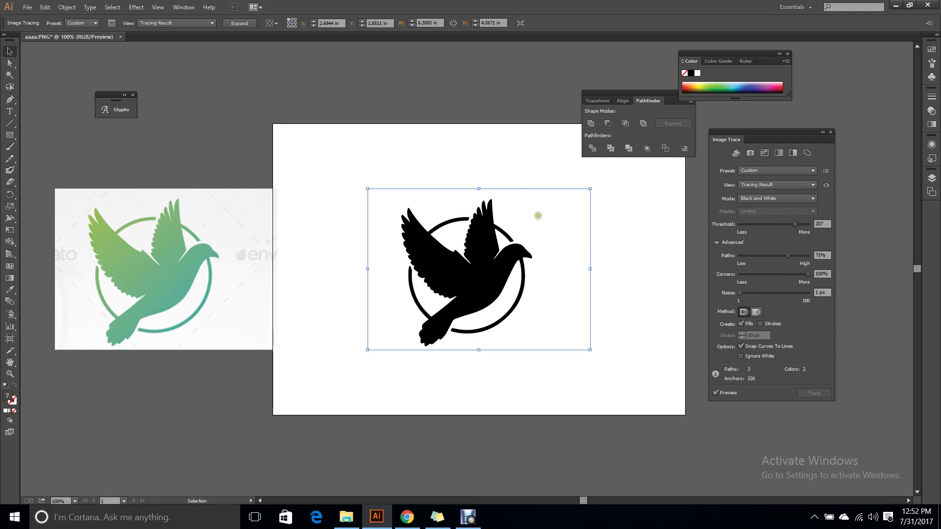
# - Examine the feather edges and ring of the traced dove up close and as a whole
pyautogui.scroll(4, 524, 160)
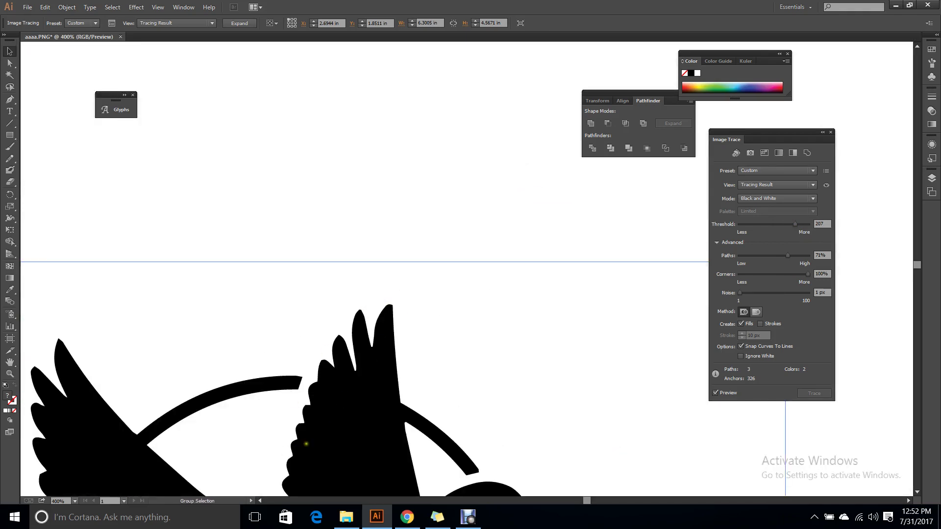
pyautogui.scroll(-2, 312, 441)
pyautogui.scroll(-4, 311, 441)
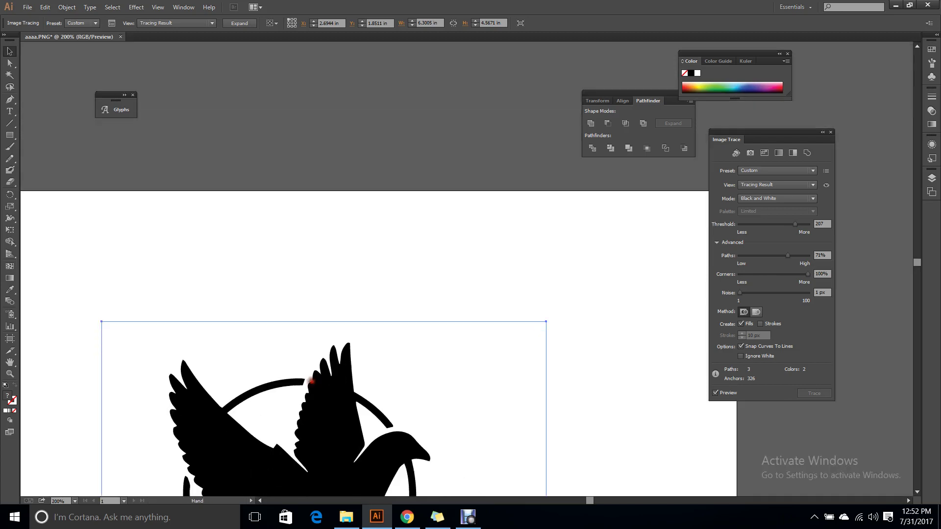
pyautogui.scroll(-2, 326, 289)
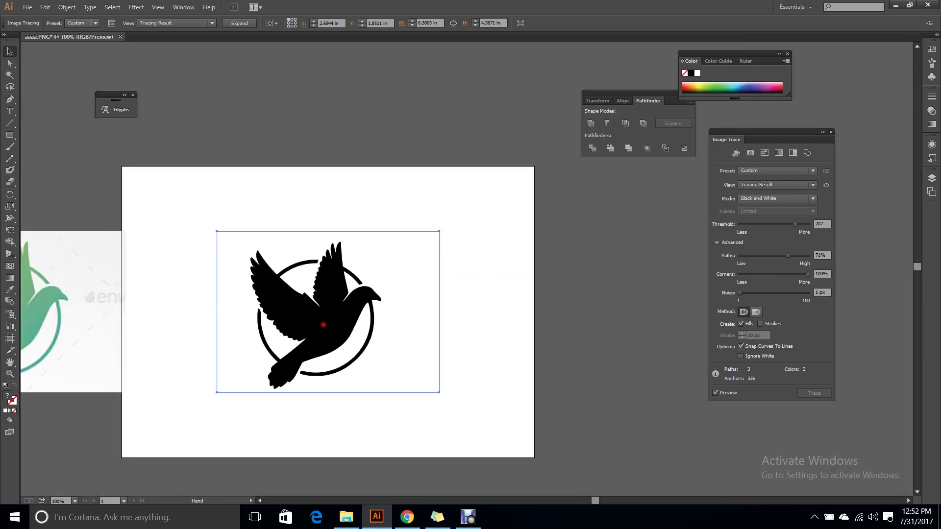
pyautogui.hscroll(-1, 343, 274)
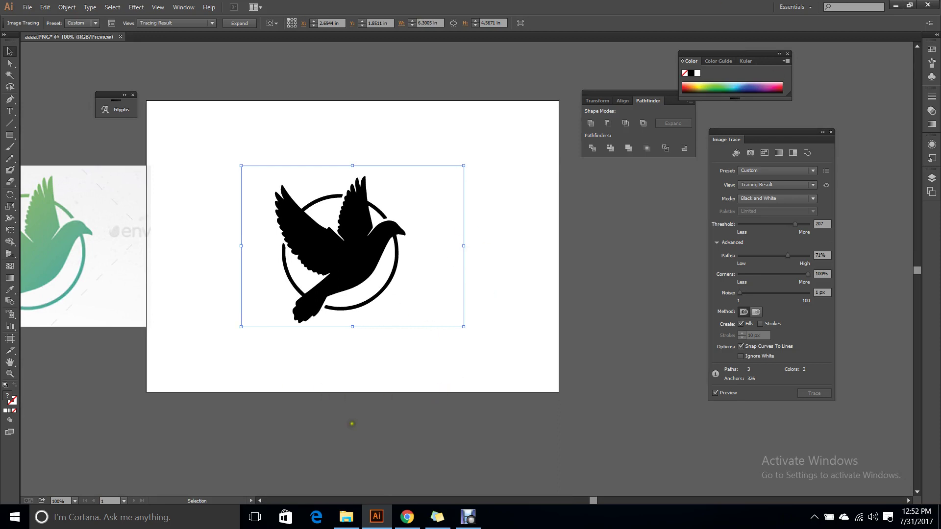
pyautogui.click(345, 517)
pyautogui.click(346, 517)
pyautogui.scroll(2, 406, 234)
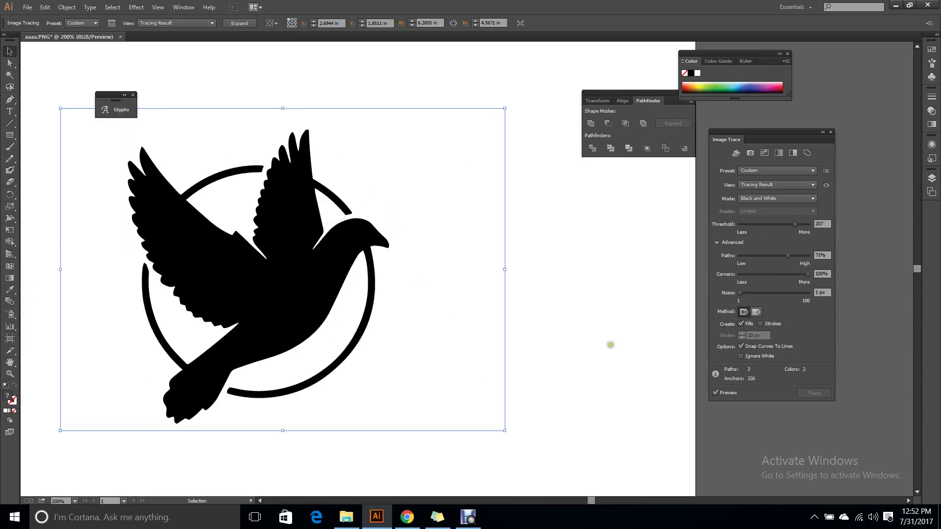
# - Refine the dove tracing with noise 1 px, paths 81% and threshold 210
pyautogui.click(747, 293)
pyautogui.moveTo(746, 293); pyautogui.dragTo(714, 295)
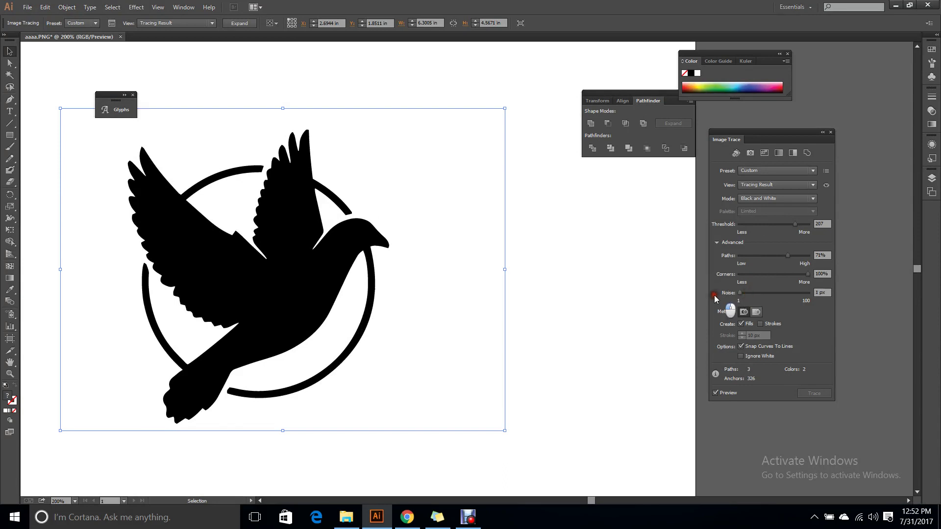
pyautogui.click(795, 255)
pyautogui.moveTo(795, 225); pyautogui.dragTo(795, 224)
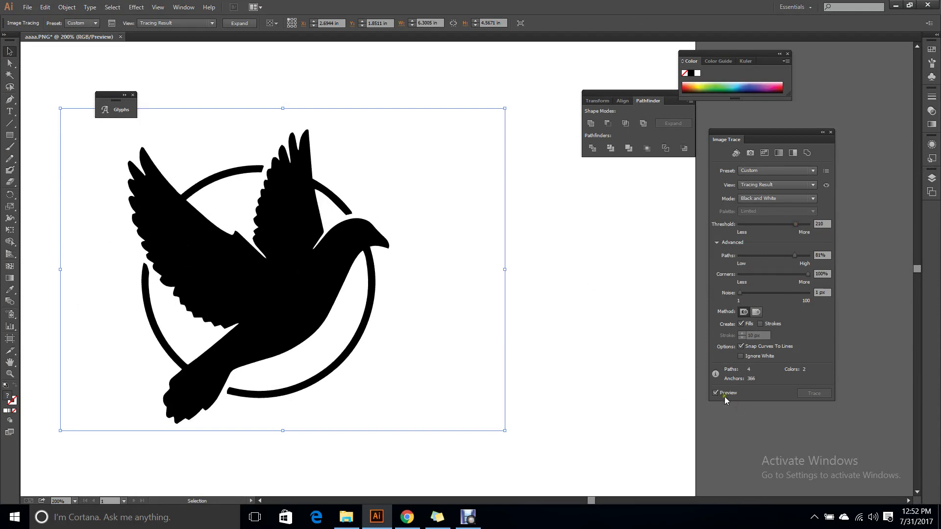
# - Try path fitting at 100%, settle on 78%, and check the wing tips and whole dove
pyautogui.moveTo(794, 255); pyautogui.dragTo(817, 258)
pyautogui.scroll(6, 310, 147)
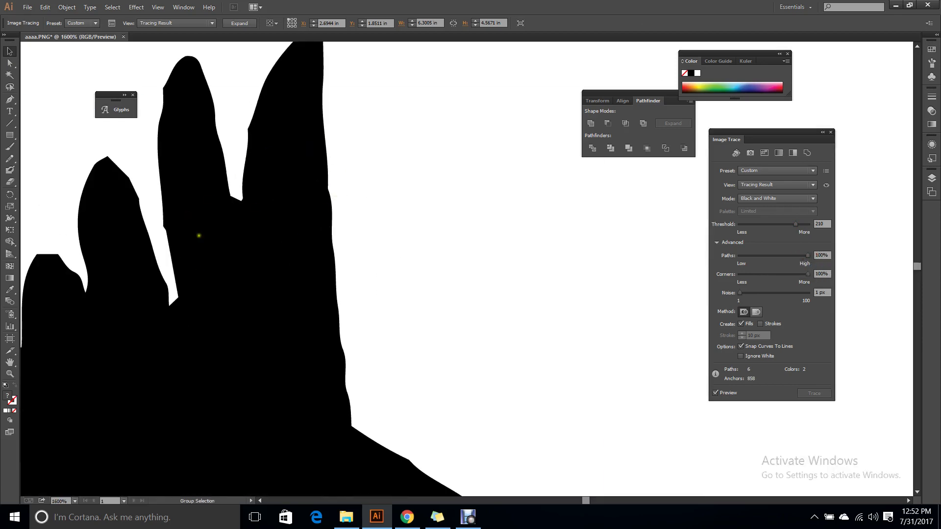
pyautogui.moveTo(807, 256); pyautogui.dragTo(791, 256)
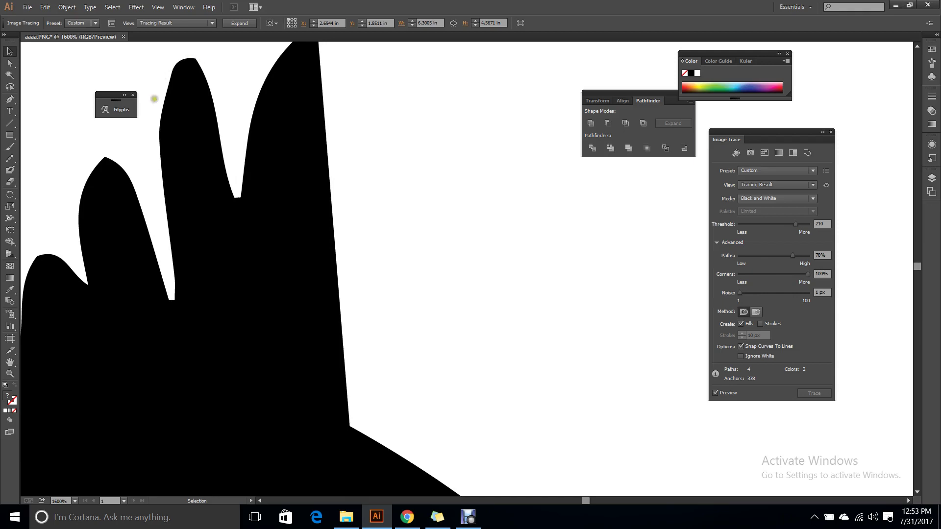
pyautogui.scroll(-3, 330, 227)
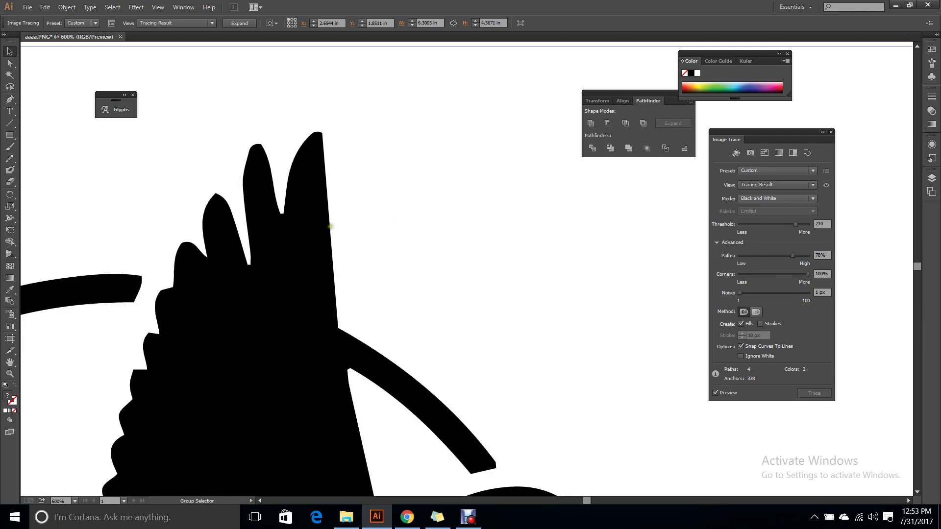
pyautogui.scroll(-2, 330, 226)
pyautogui.moveTo(382, 275)
pyautogui.mouseDown()
pyautogui.moveTo(443, 182)
pyautogui.moveTo(455, 182)
pyautogui.mouseUp()
pyautogui.scroll(-2, 363, 271)
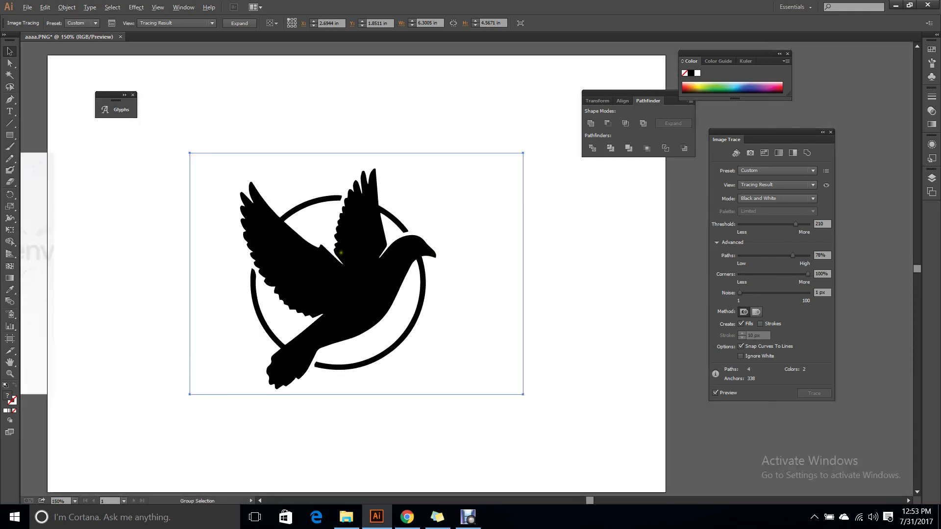
pyautogui.press('v')
pyautogui.scroll(-2, 370, 294)
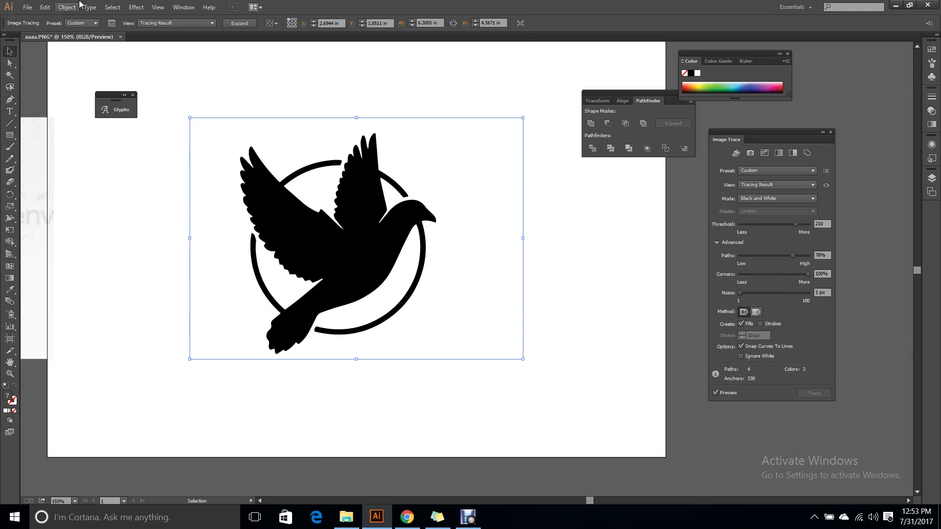
# - Switch to Chrome and open the blue bird silhouette at full size from the bird vector image results
pyautogui.click(407, 517)
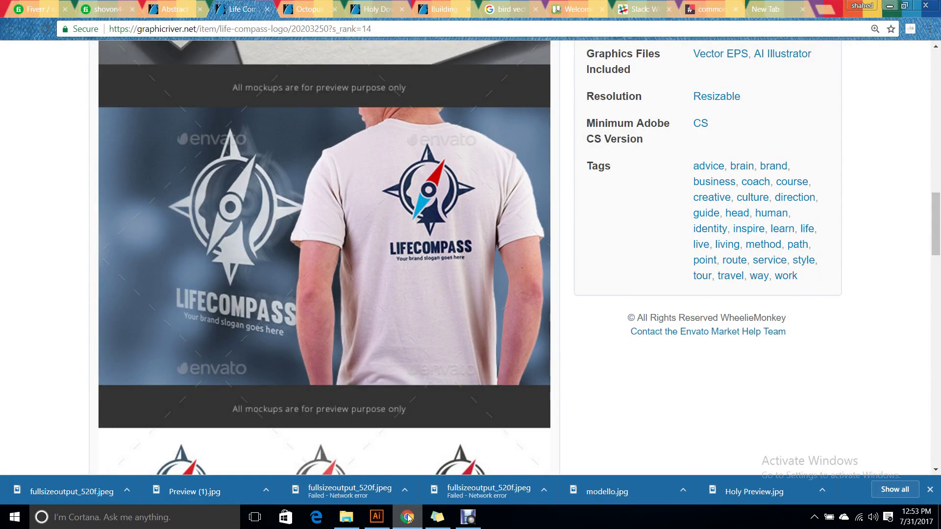
pyautogui.click(407, 516)
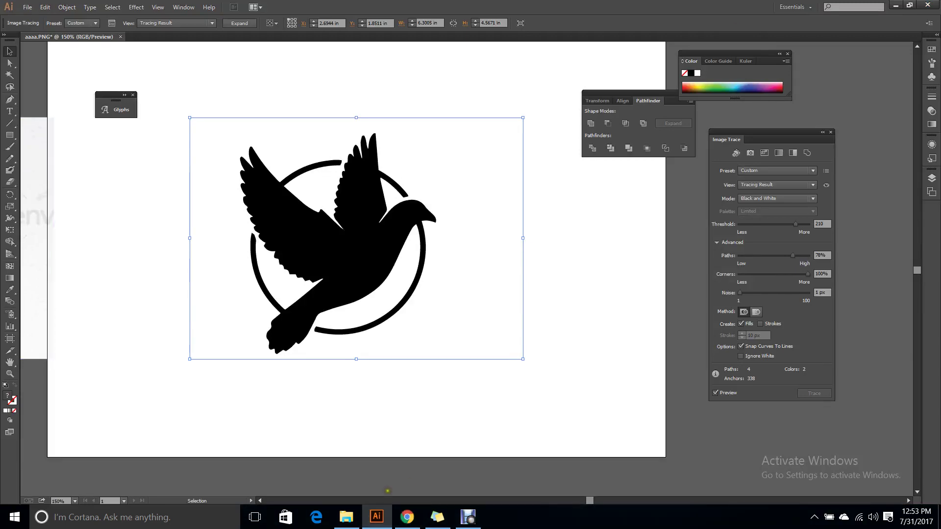
pyautogui.click(407, 517)
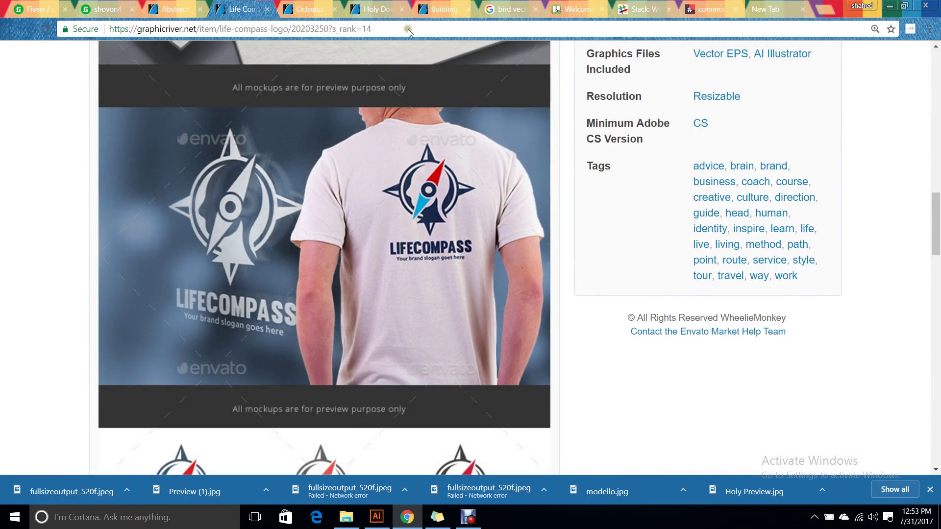
pyautogui.click(485, 5)
pyautogui.click(662, 259)
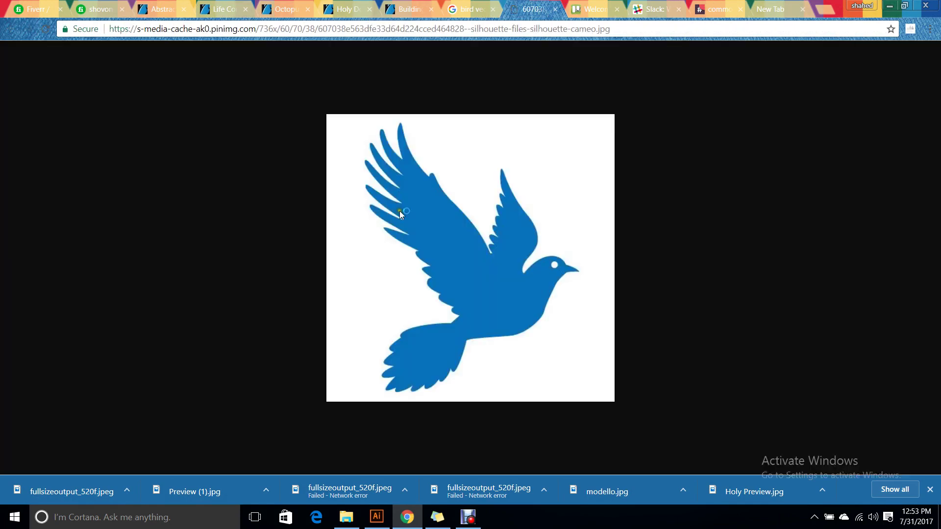
# - Save the blue bird silhouette to the Desktop as a JPEG image
pyautogui.rightClick(451, 189)
pyautogui.click(478, 214)
pyautogui.click(349, 270)
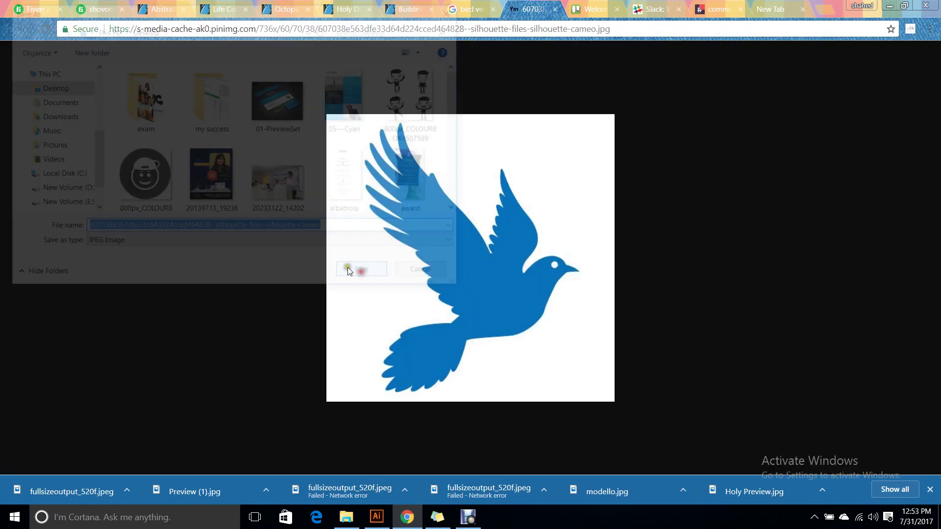
# - Show the downloaded bird image in its folder and open it with Illustrator
pyautogui.click(128, 492)
pyautogui.click(156, 449)
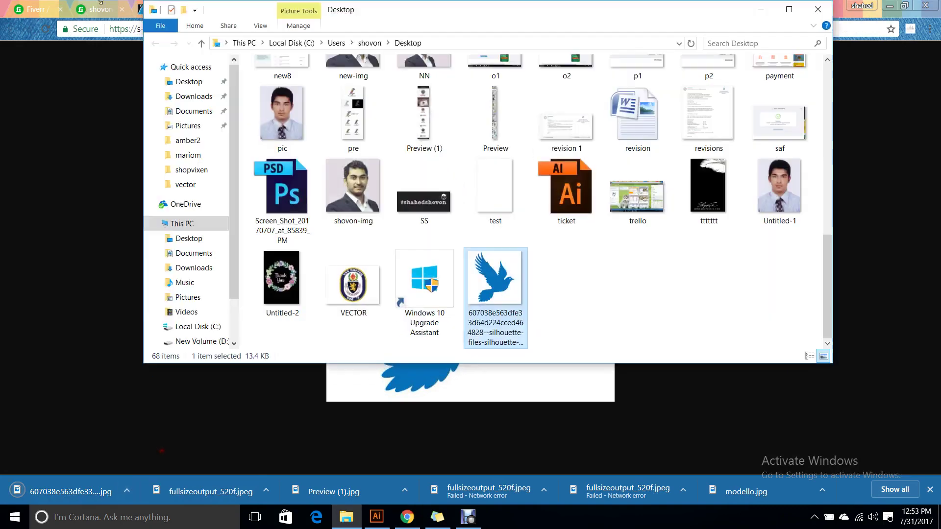
pyautogui.rightClick(503, 286)
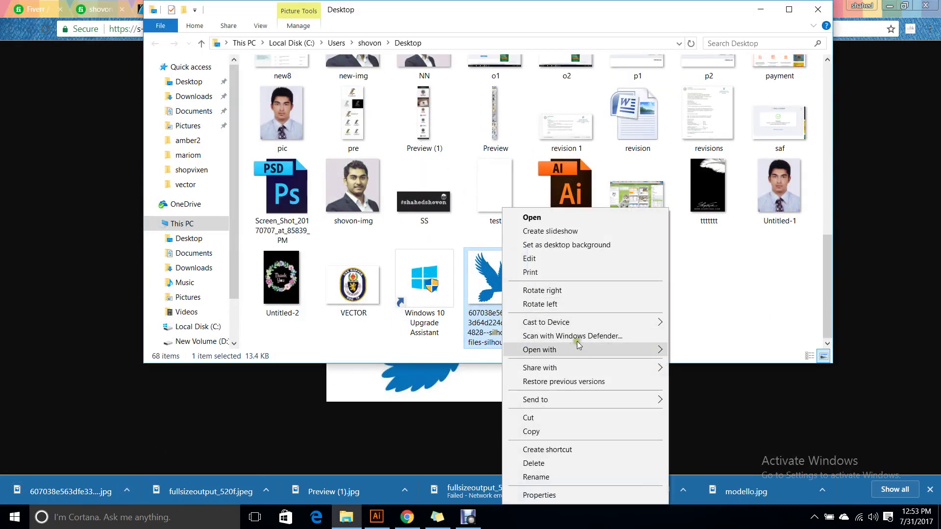
pyautogui.moveTo(581, 350)
pyautogui.click(677, 350)
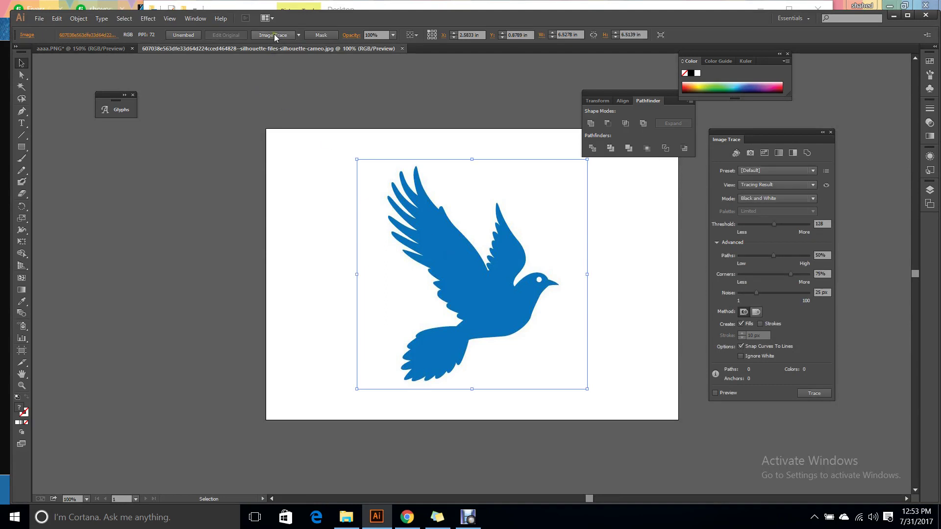
# - Trace the blue bird with the default preset, undoing and redoing the trace to compare it with the original
pyautogui.click(272, 35)
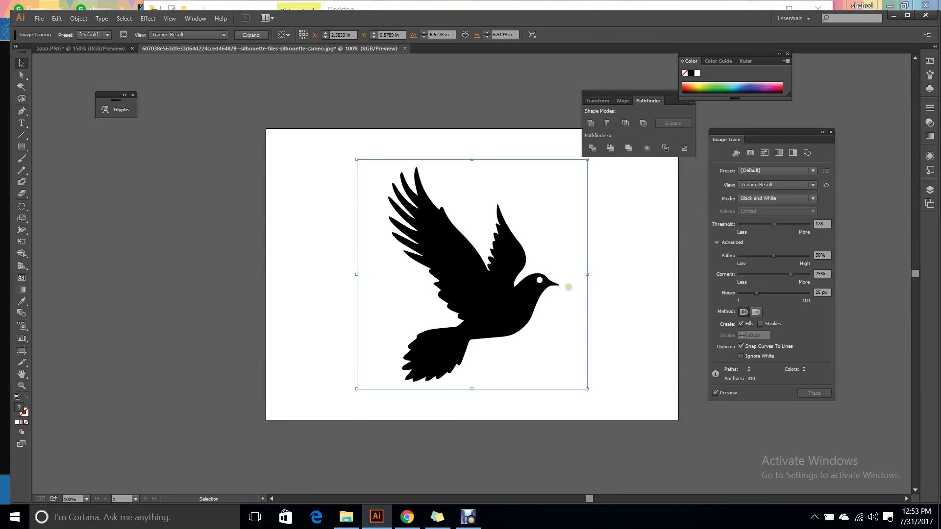
pyautogui.scroll(-1, 568, 287)
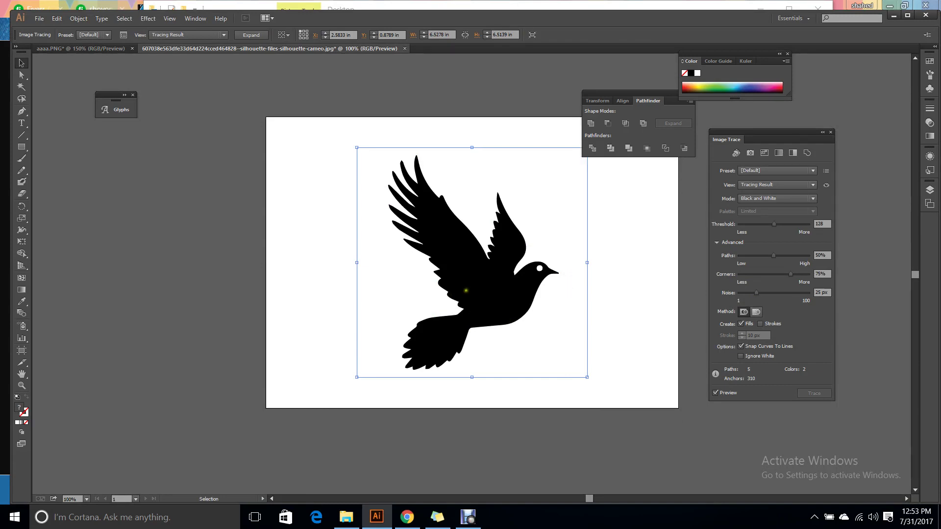
pyautogui.hotkey('ctrl', 'z')
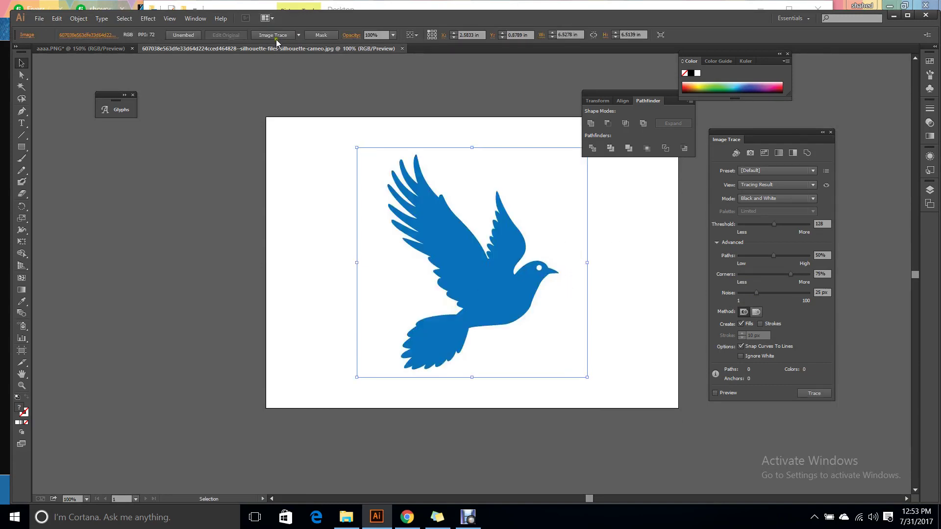
pyautogui.hotkey('ctrl', 'shift', 'z')
pyautogui.scroll(1, 483, 286)
pyautogui.scroll(1, 483, 287)
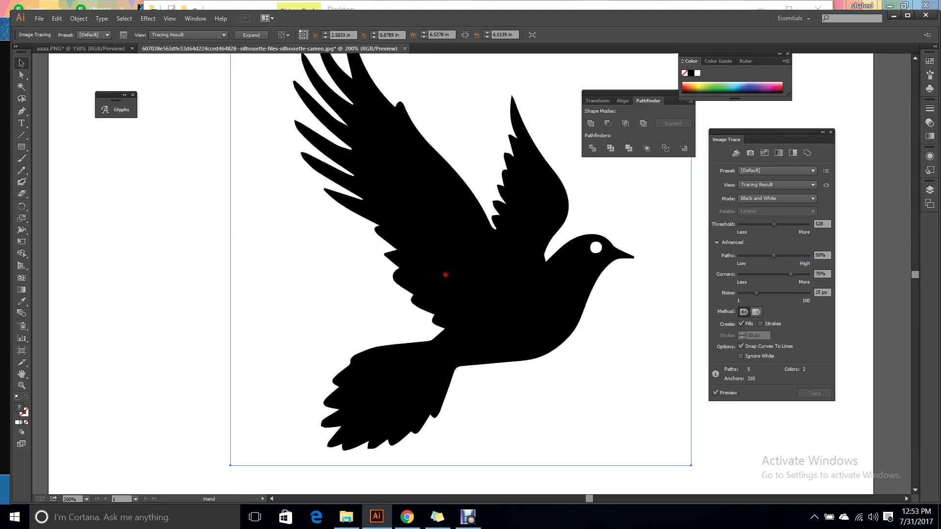
pyautogui.hscroll(3, 447, 273)
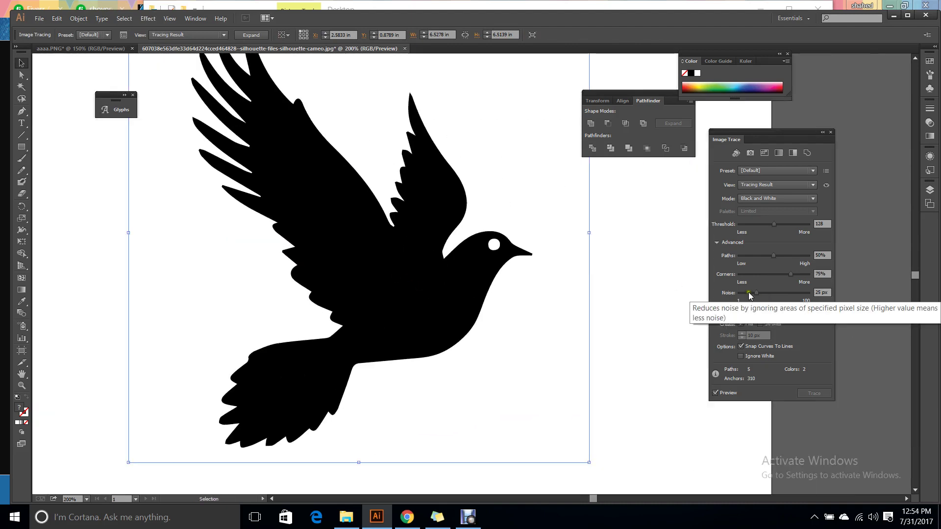
# - Set the bird tracing to noise 1 px, corners 100% and paths 82%, undoing the first path fitting change of 69%
pyautogui.moveTo(756, 293); pyautogui.dragTo(703, 294)
pyautogui.moveTo(803, 275); pyautogui.dragTo(809, 274)
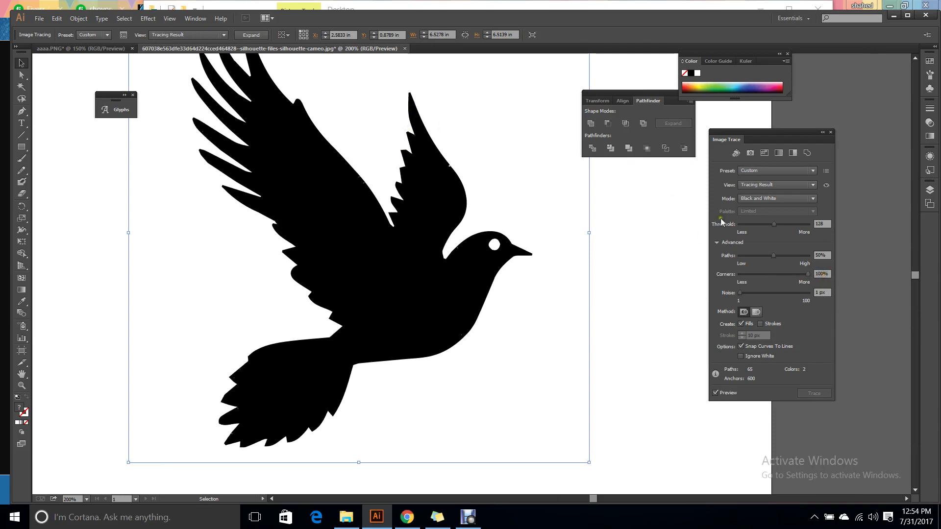
pyautogui.moveTo(776, 254); pyautogui.dragTo(787, 256)
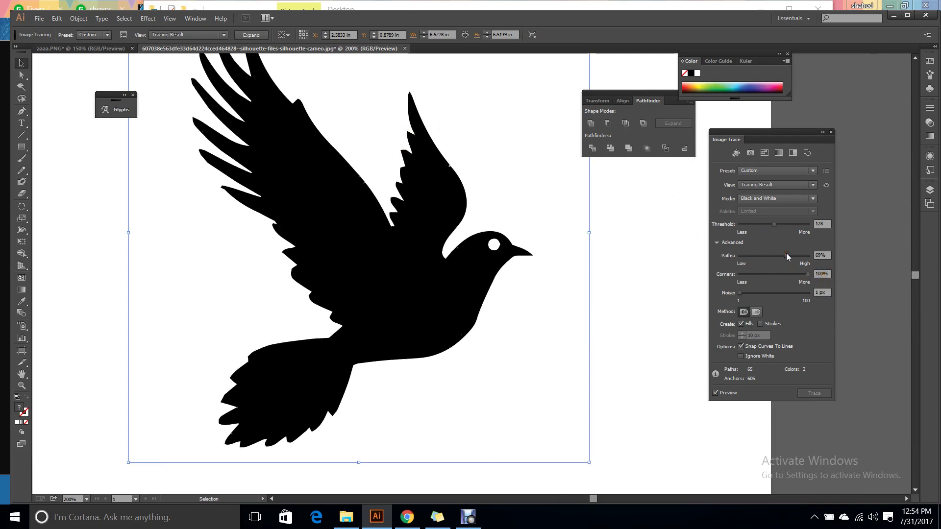
pyautogui.hotkey('ctrl', 'z')
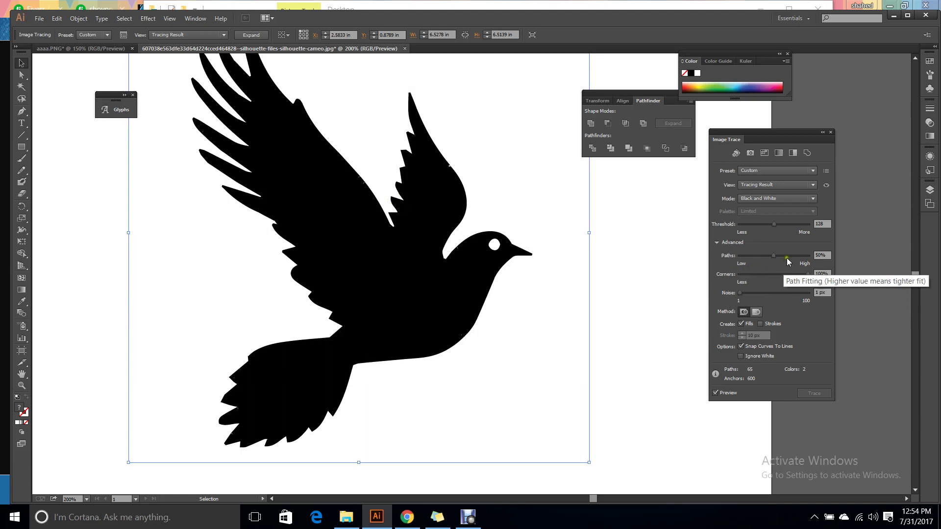
pyautogui.moveTo(783, 255); pyautogui.dragTo(798, 258)
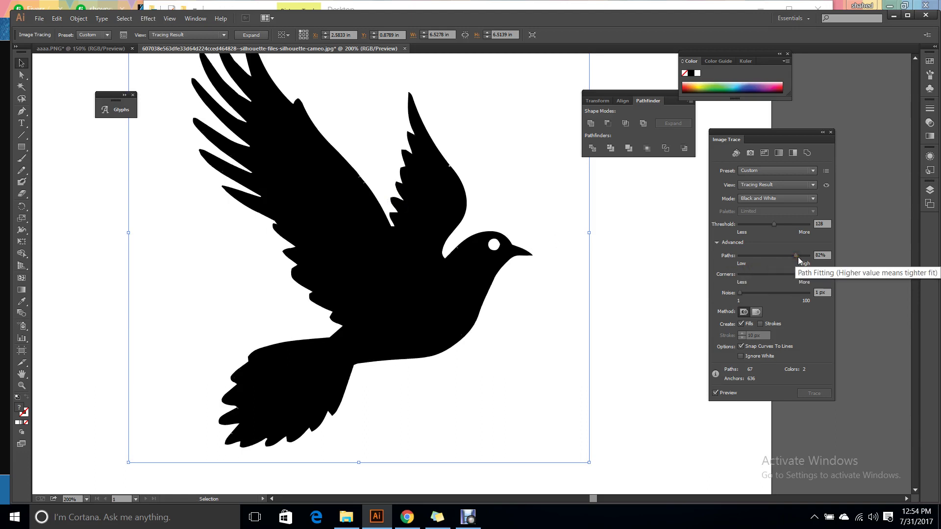
# - Raise the bird tracing's threshold to 148 and inspect the wing edges, body and eye at different magnifications
pyautogui.moveTo(774, 224); pyautogui.dragTo(780, 229)
pyautogui.scroll(-2, 487, 231)
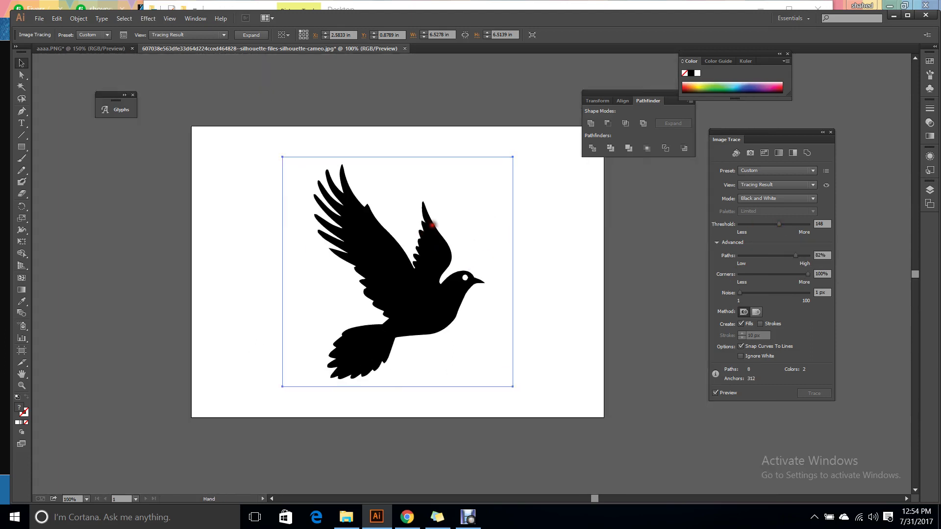
pyautogui.scroll(2, 431, 225)
pyautogui.scroll(3, 420, 245)
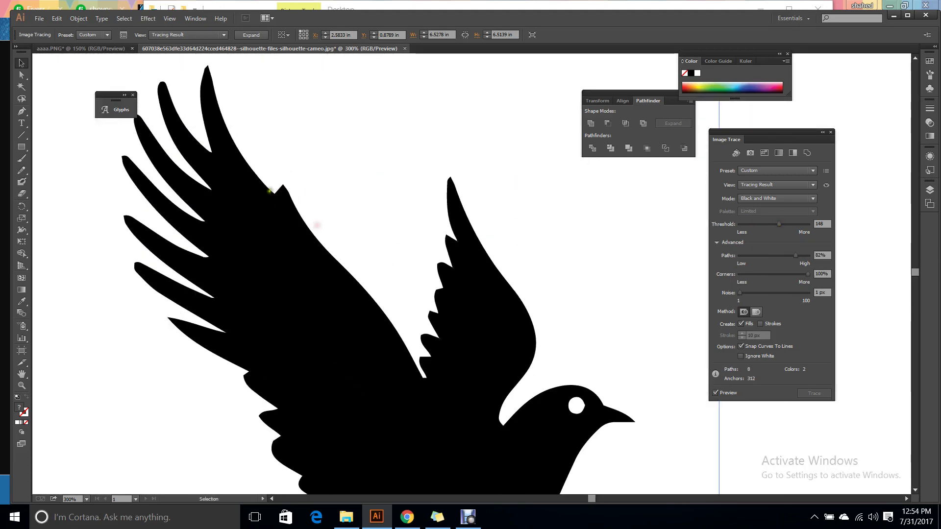
pyautogui.scroll(-2, 325, 222)
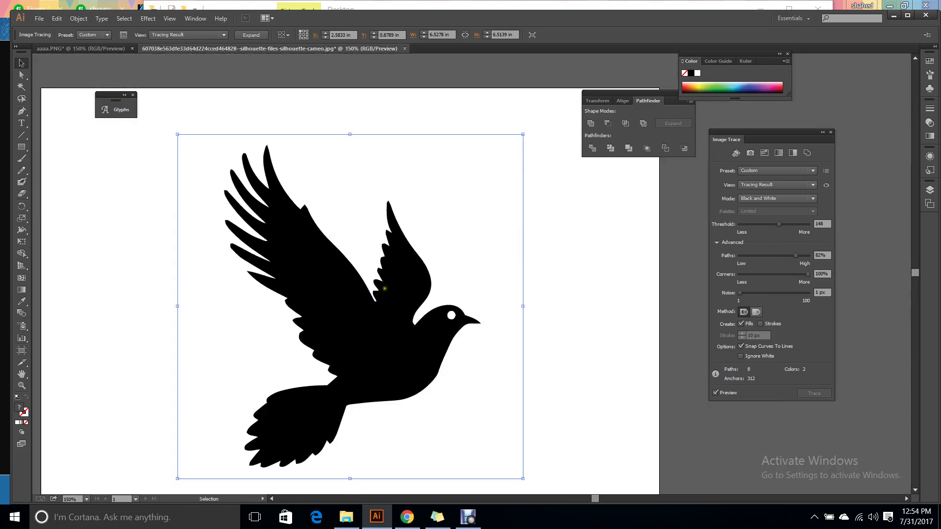
pyautogui.moveTo(383, 293); pyautogui.dragTo(382, 274)
pyautogui.scroll(-2, 383, 274)
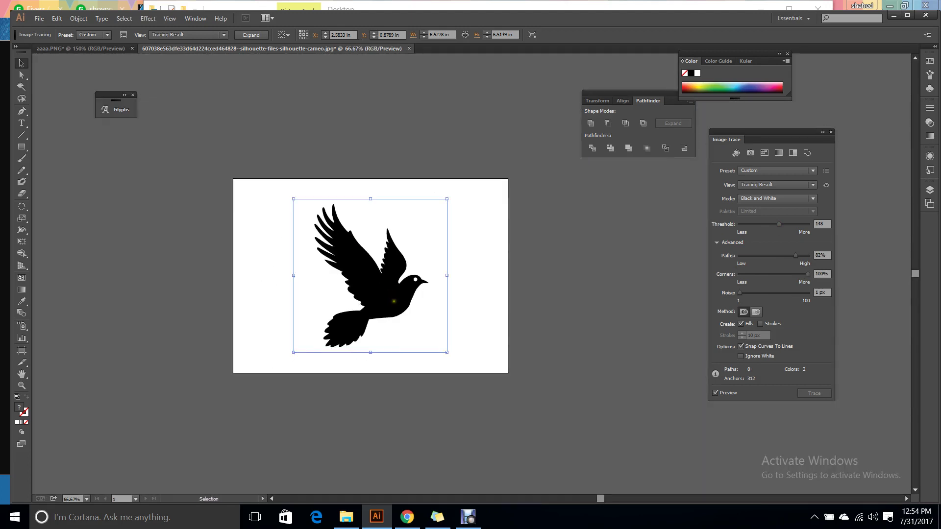
pyautogui.scroll(2, 383, 273)
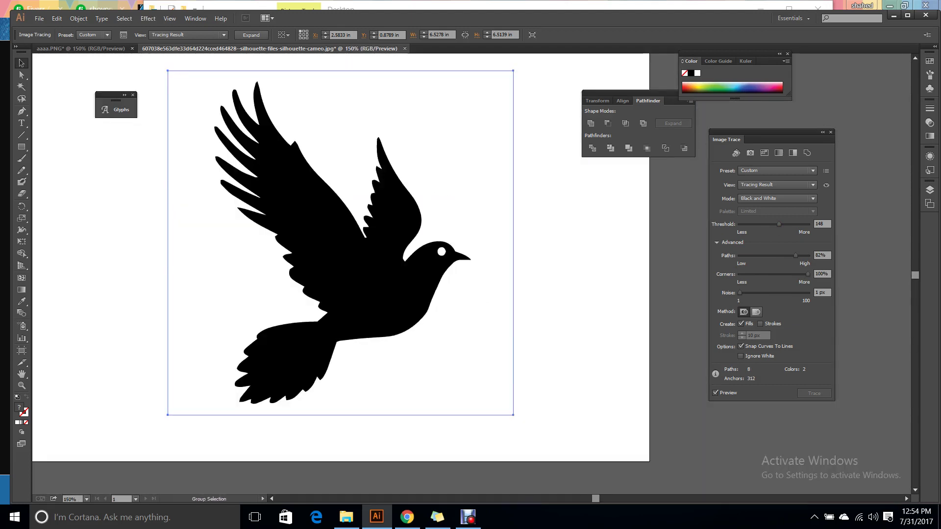
# - Expand the bird tracing into editable paths and ungroup them
pyautogui.click(251, 35)
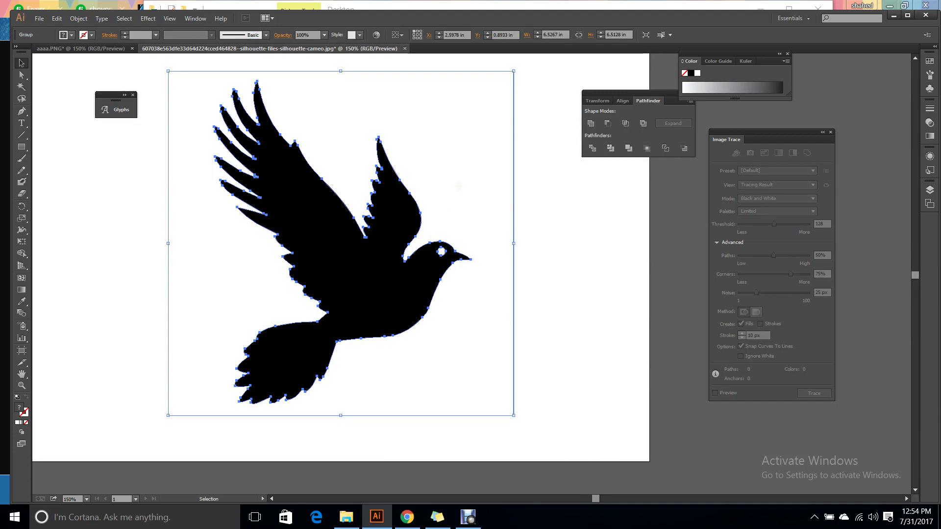
pyautogui.rightClick(458, 186)
pyautogui.click(502, 248)
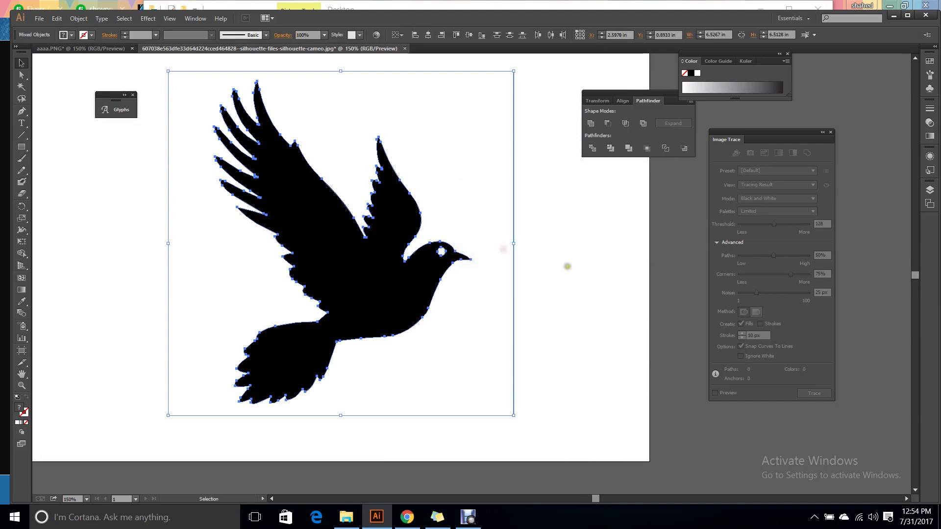
# - Move the ungrouped artwork off the artboard's left side and delete its white background shape
pyautogui.scroll(-3, 567, 266)
pyautogui.moveTo(508, 276); pyautogui.dragTo(277, 272)
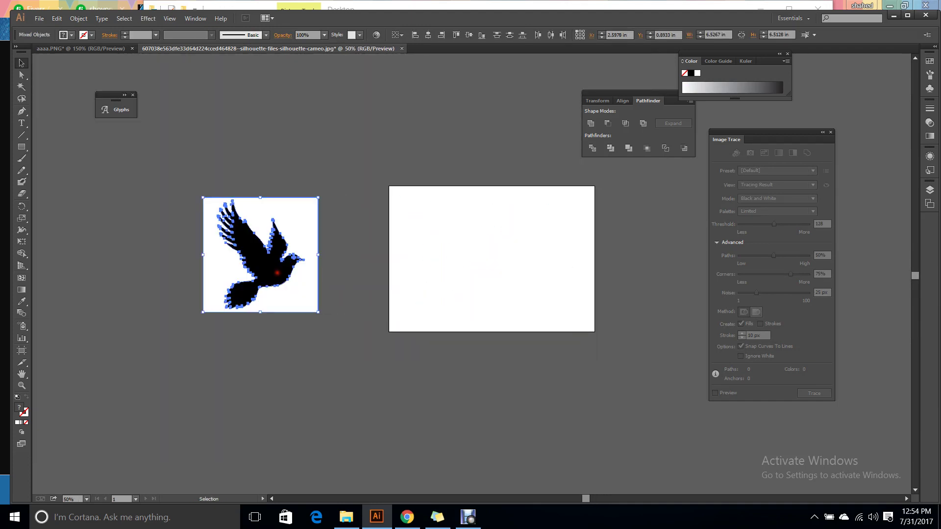
pyautogui.click(304, 223)
pyautogui.moveTo(303, 223); pyautogui.dragTo(358, 169)
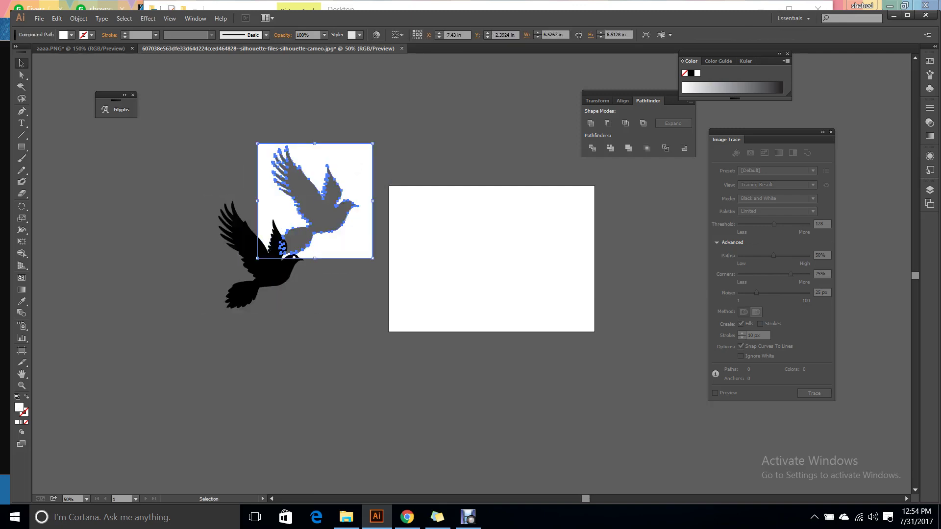
pyautogui.press('Delete')
pyautogui.scroll(3, 283, 254)
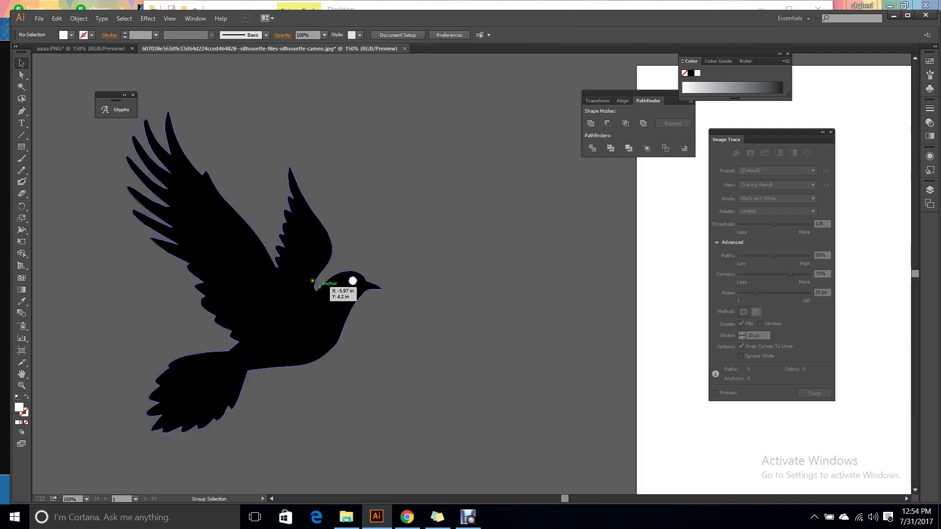
# - Try moving the whole bird onto the artboard and undo the change
pyautogui.scroll(-4, 312, 280)
pyautogui.moveTo(196, 203); pyautogui.dragTo(395, 356)
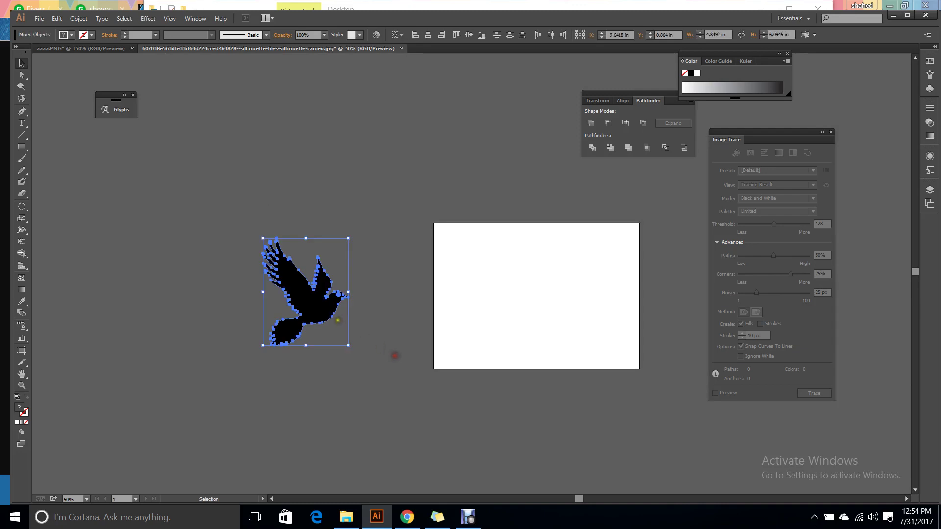
pyautogui.moveTo(304, 313); pyautogui.dragTo(528, 311)
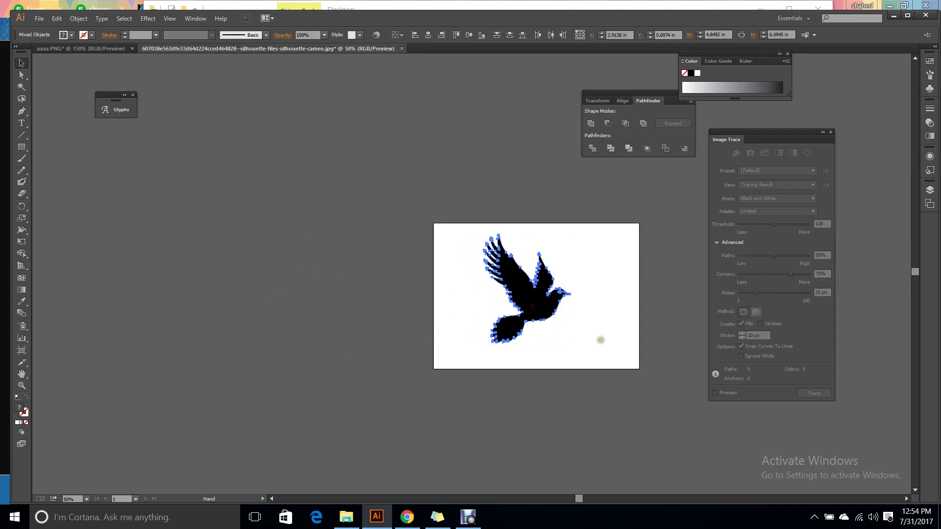
pyautogui.moveTo(599, 340); pyautogui.dragTo(553, 318)
pyautogui.hotkey('ctrl', 'z')
# - Enlarge the bird to about 11.63 by 14.62 in beside the artboard and inspect its edges up close
pyautogui.moveTo(295, 285); pyautogui.dragTo(530, 430)
pyautogui.click(529, 430)
pyautogui.scroll(6, 391, 215)
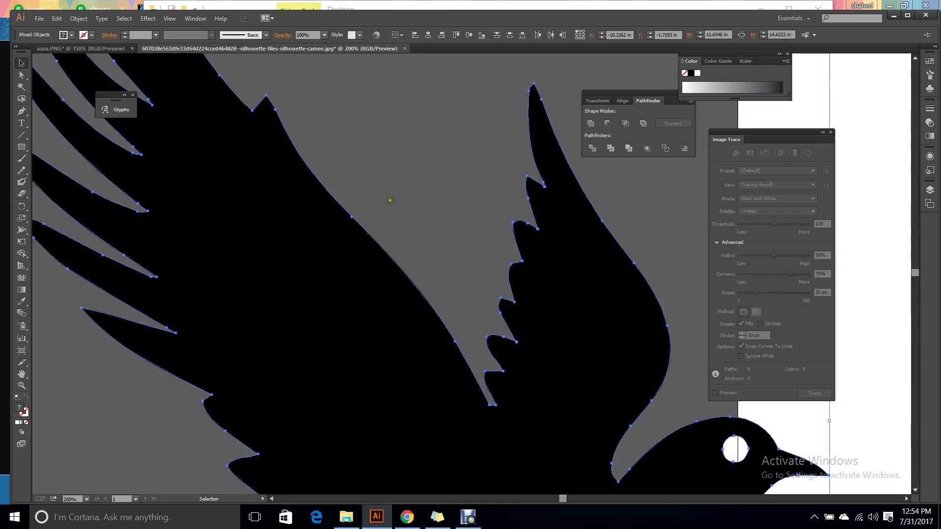
pyautogui.scroll(3, 395, 243)
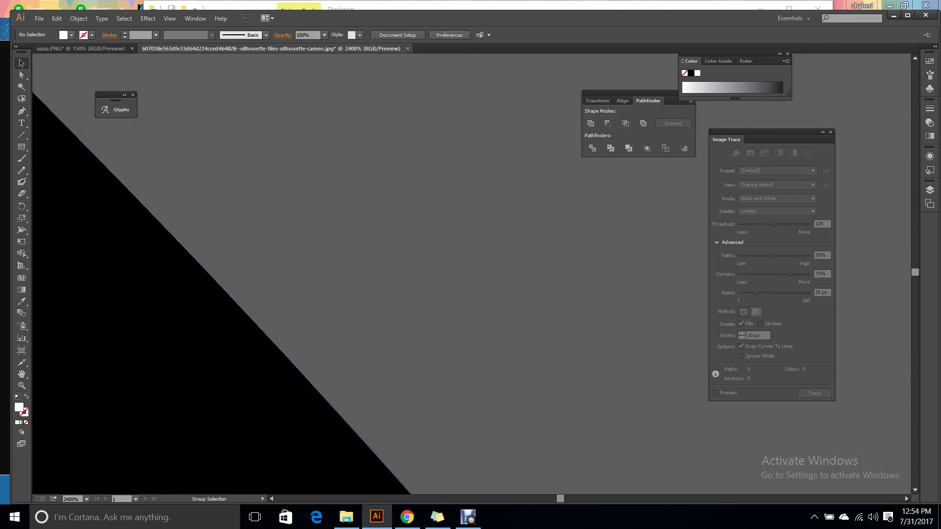
pyautogui.scroll(-10, 298, 358)
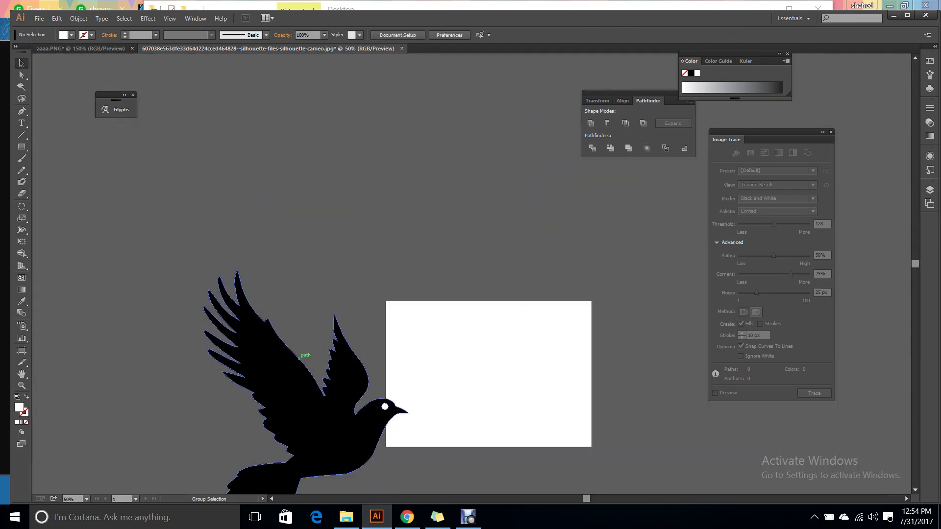
pyautogui.scroll(-3, 299, 358)
pyautogui.scroll(2, 328, 356)
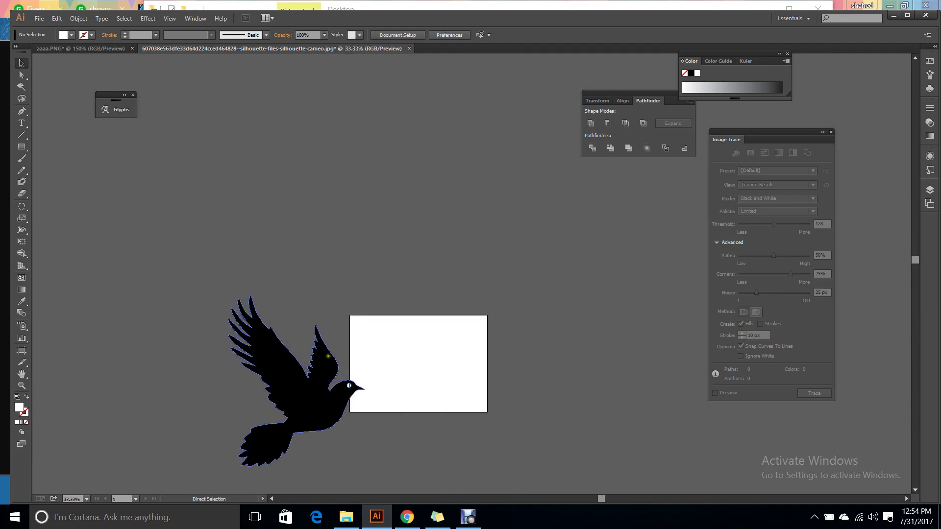
pyautogui.scroll(-3, 328, 356)
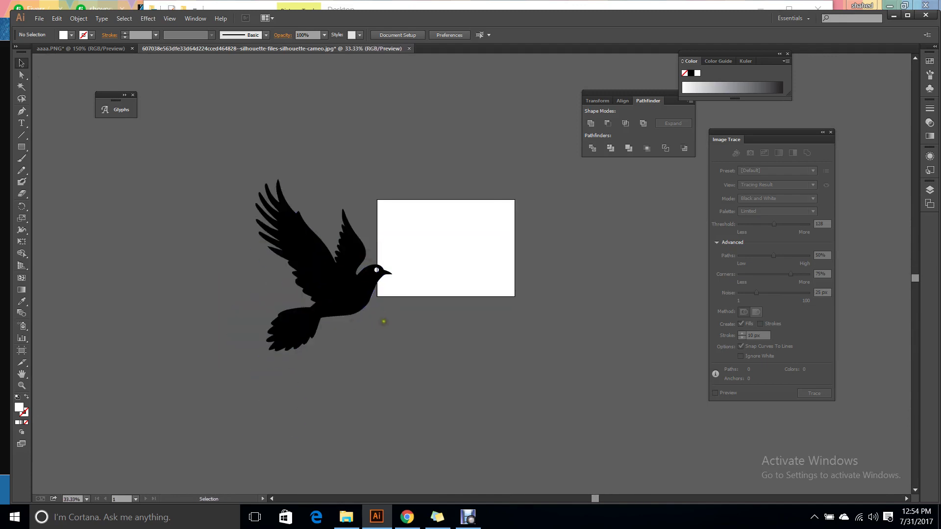
pyautogui.scroll(-2, 353, 300)
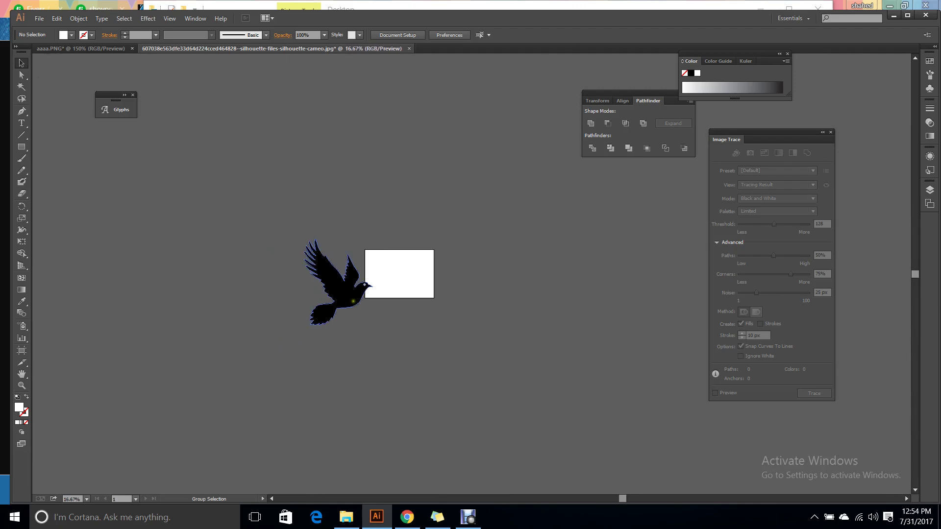
pyautogui.click(35, 19)
pyautogui.click(119, 189)
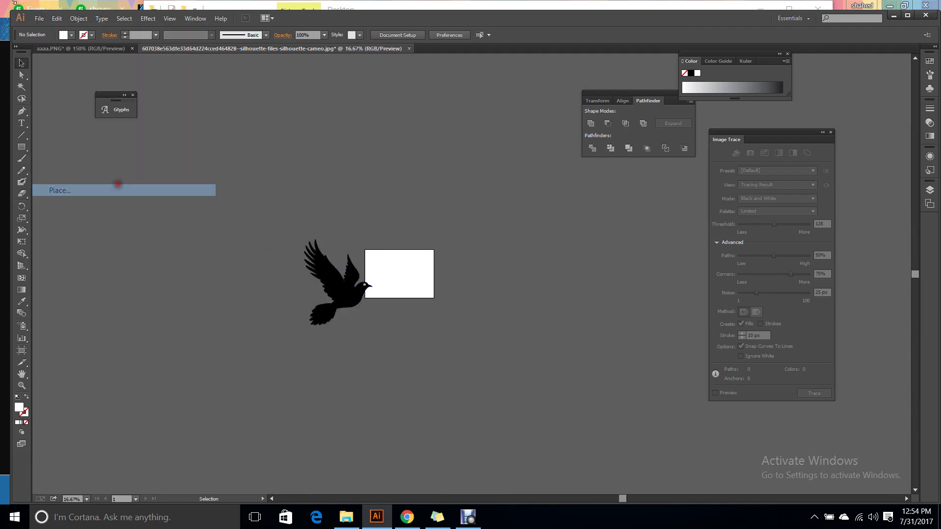
pyautogui.click(64, 126)
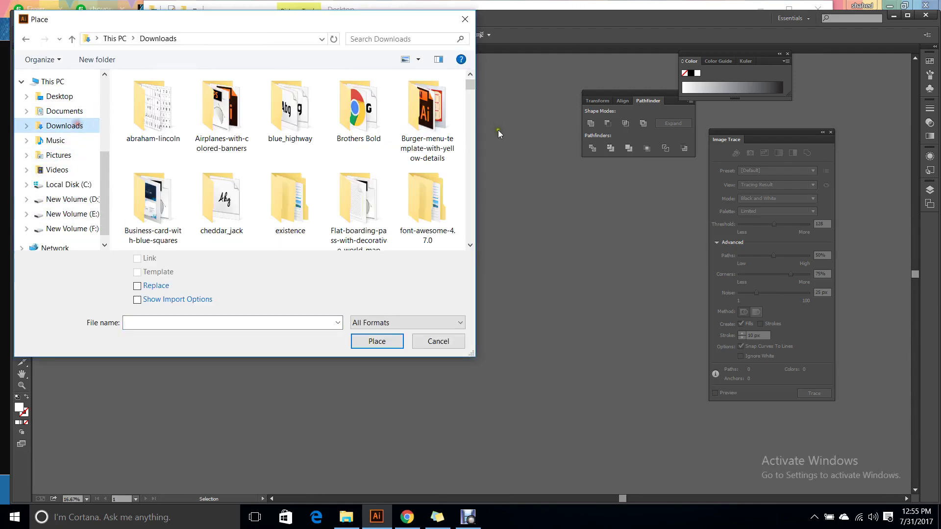
pyautogui.doubleClick(418, 20)
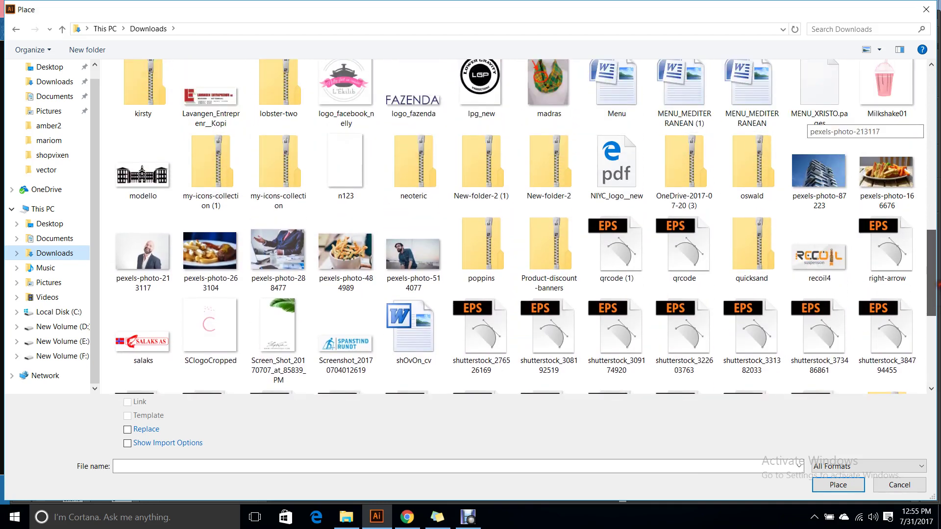
pyautogui.scroll(4, 806, 125)
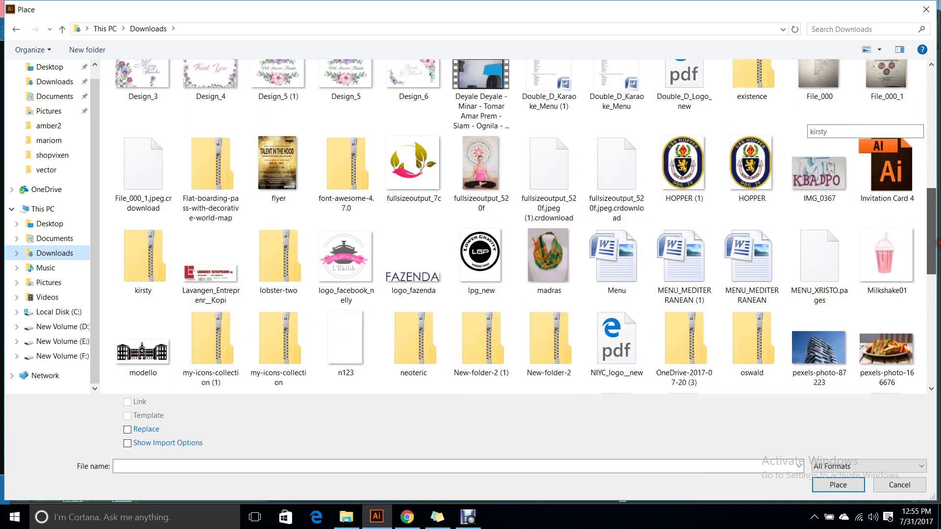
pyautogui.scroll(5, 806, 125)
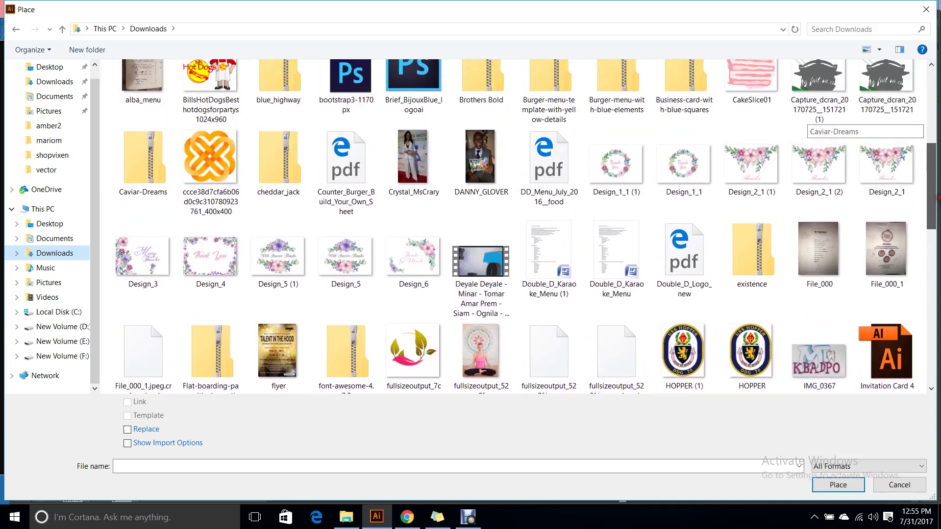
pyautogui.scroll(3, 806, 125)
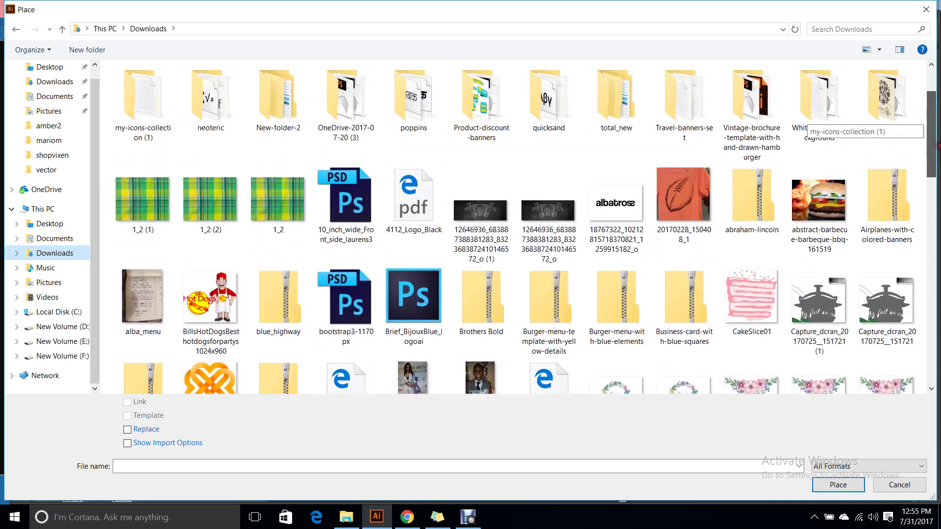
pyautogui.click(926, 9)
# - Show the downloaded blue bird image in its folder from Chrome and try to bring it into Illustrator
pyautogui.click(407, 517)
pyautogui.click(127, 491)
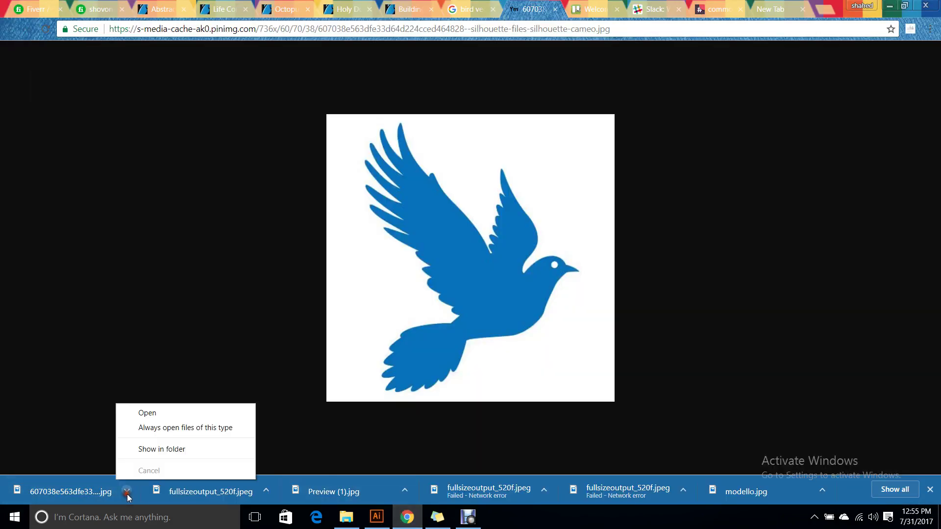
pyautogui.click(141, 450)
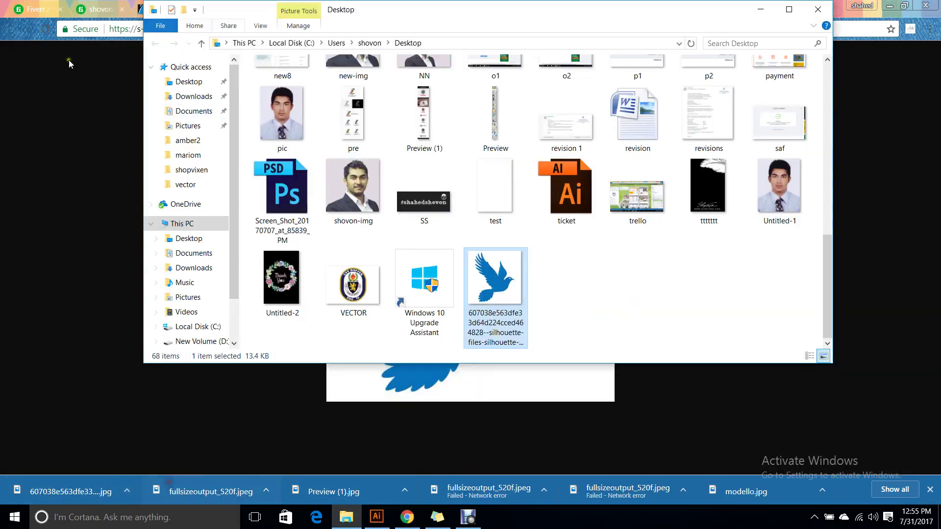
pyautogui.rightClick(493, 290)
pyautogui.click(695, 280)
pyautogui.moveTo(516, 314)
pyautogui.mouseDown()
pyautogui.moveTo(399, 504)
pyautogui.moveTo(373, 510)
pyautogui.moveTo(202, 313)
pyautogui.mouseUp()
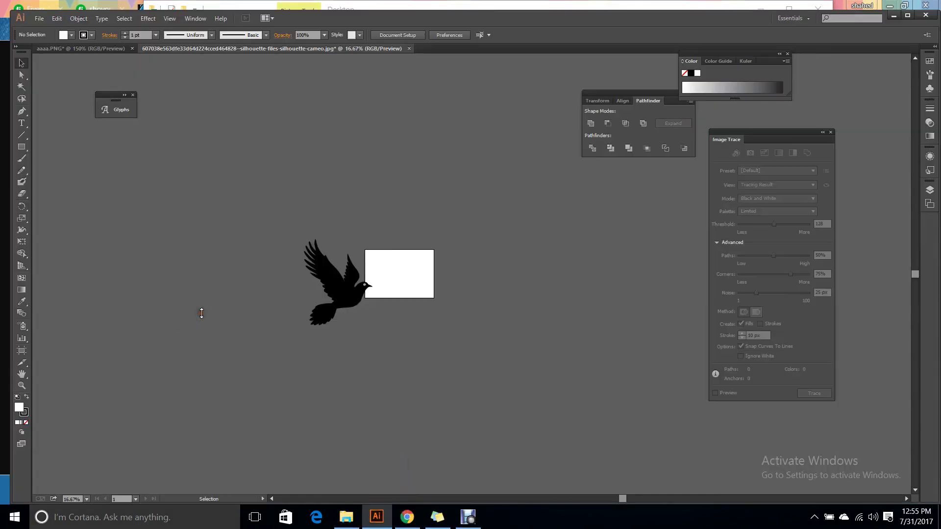
# - Try again to open the blue bird image from its Desktop folder with Adobe Illustrator CC, checking both open documents
pyautogui.click(407, 516)
pyautogui.click(127, 491)
pyautogui.click(162, 449)
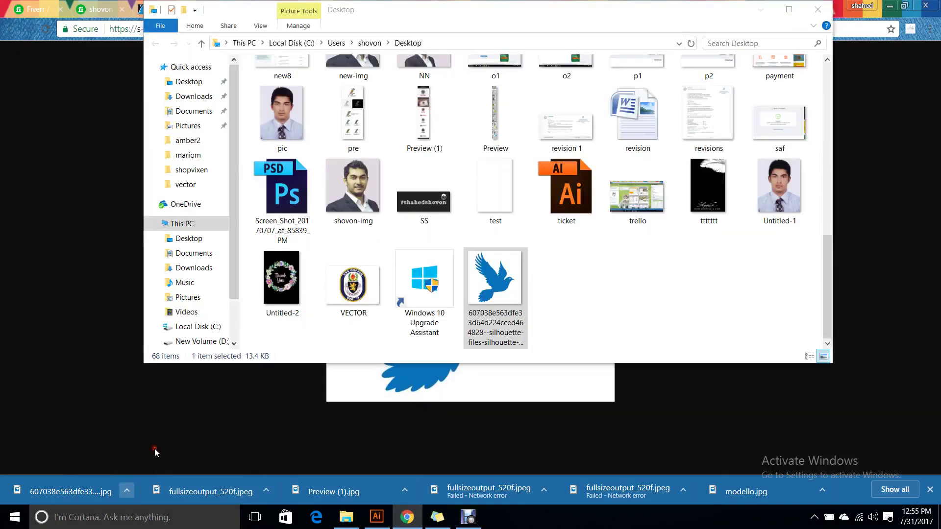
pyautogui.rightClick(496, 293)
pyautogui.moveTo(592, 350)
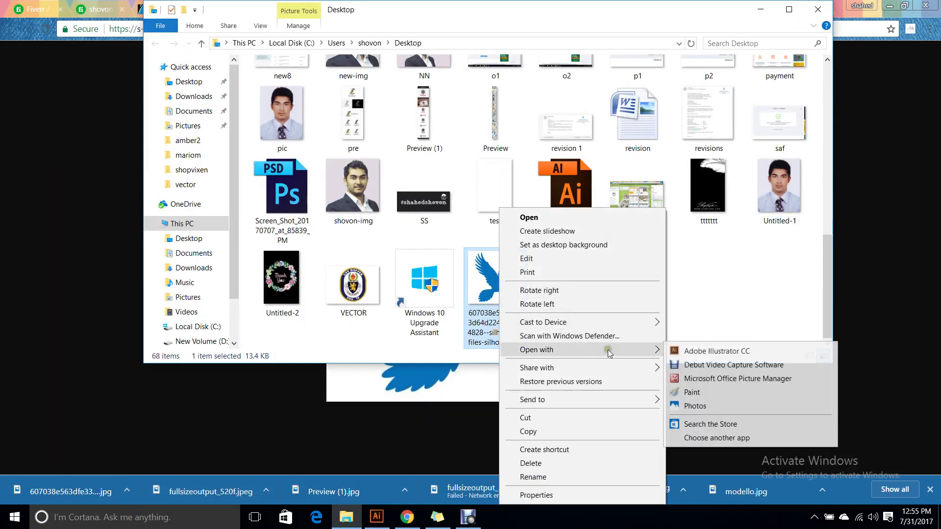
pyautogui.click(721, 351)
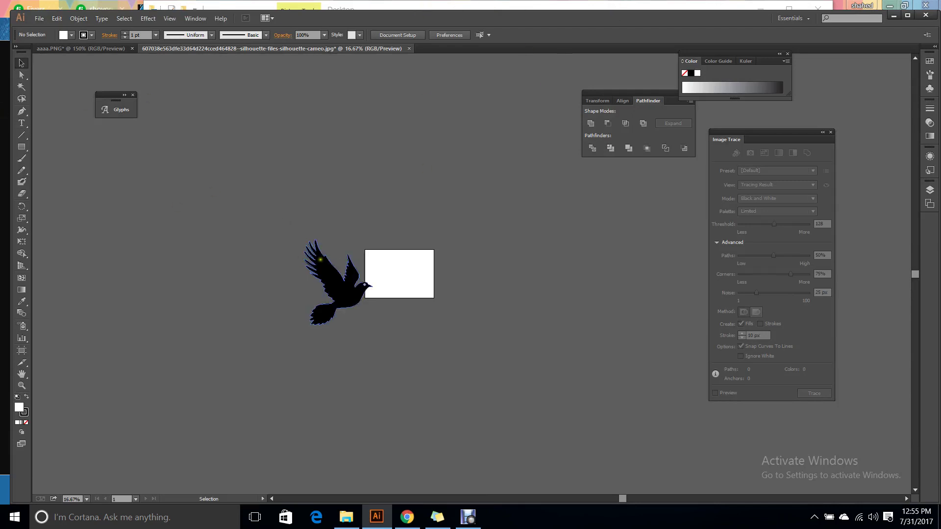
pyautogui.click(88, 49)
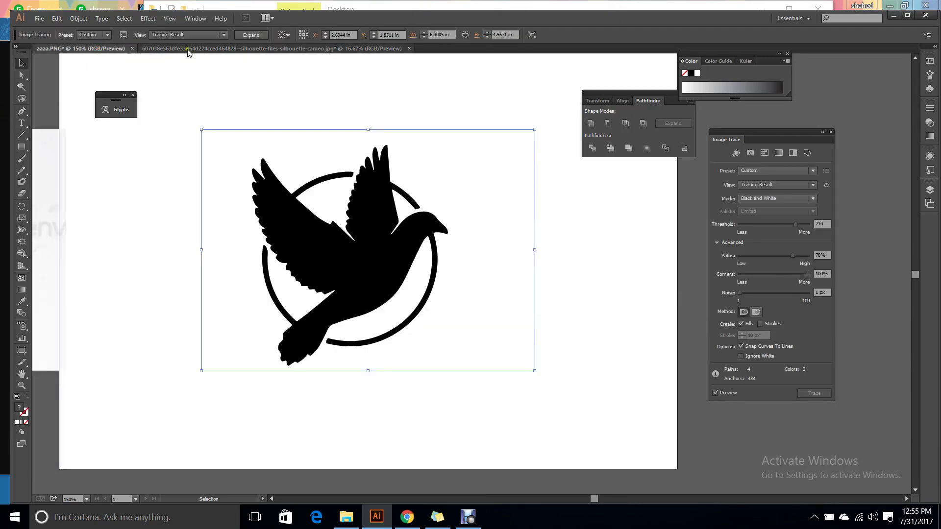
pyautogui.click(186, 49)
# - Place the downloaded blue bird image from the Desktop beside the black traced bird, at about 22.4 by 22.4 in
pyautogui.click(38, 19)
pyautogui.click(196, 192)
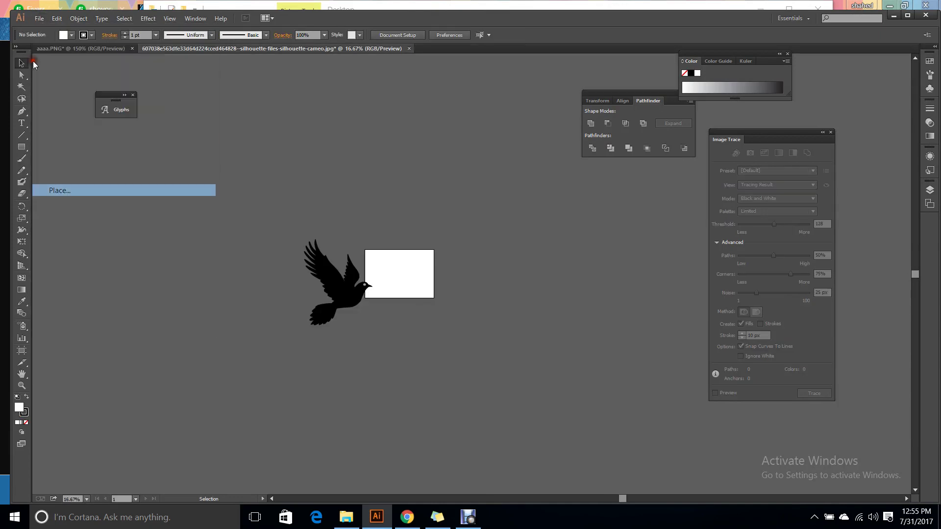
pyautogui.click(348, 517)
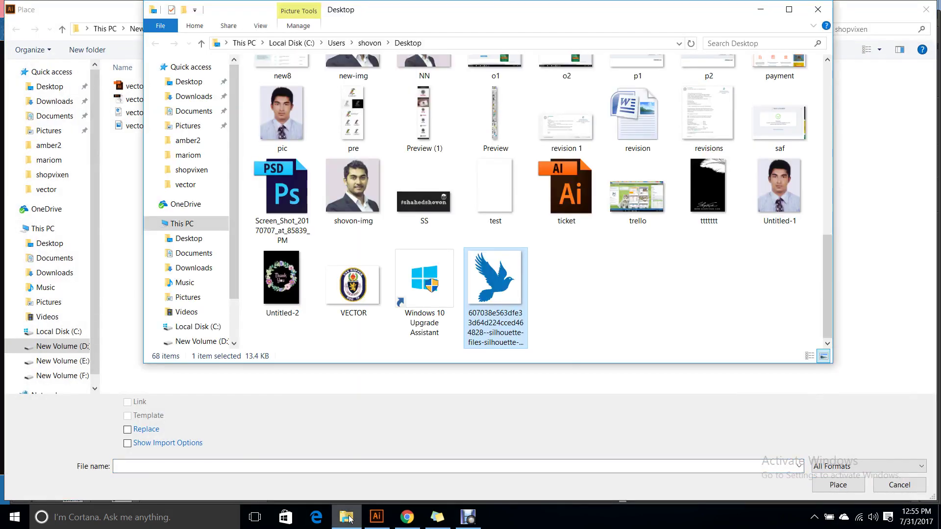
pyautogui.click(347, 517)
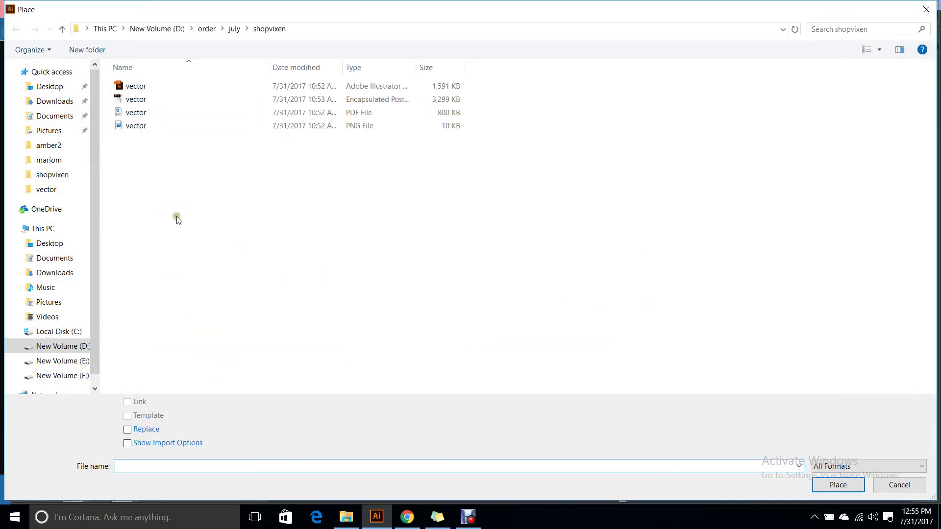
pyautogui.click(48, 88)
pyautogui.doubleClick(188, 182)
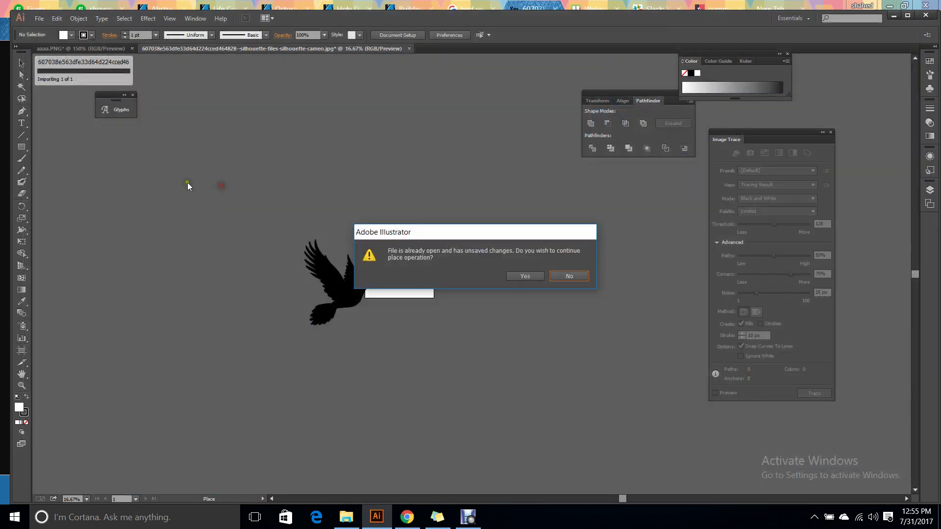
pyautogui.click(522, 276)
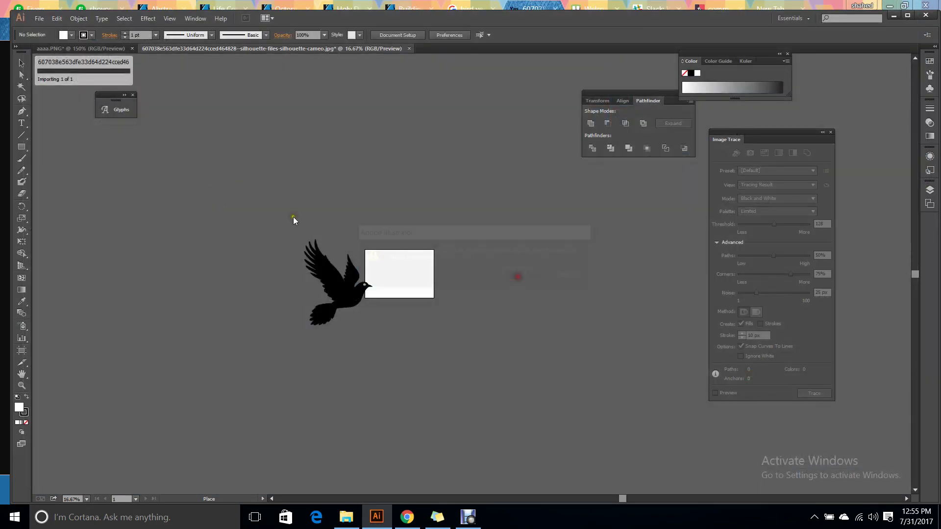
pyautogui.moveTo(121, 191); pyautogui.dragTo(253, 349)
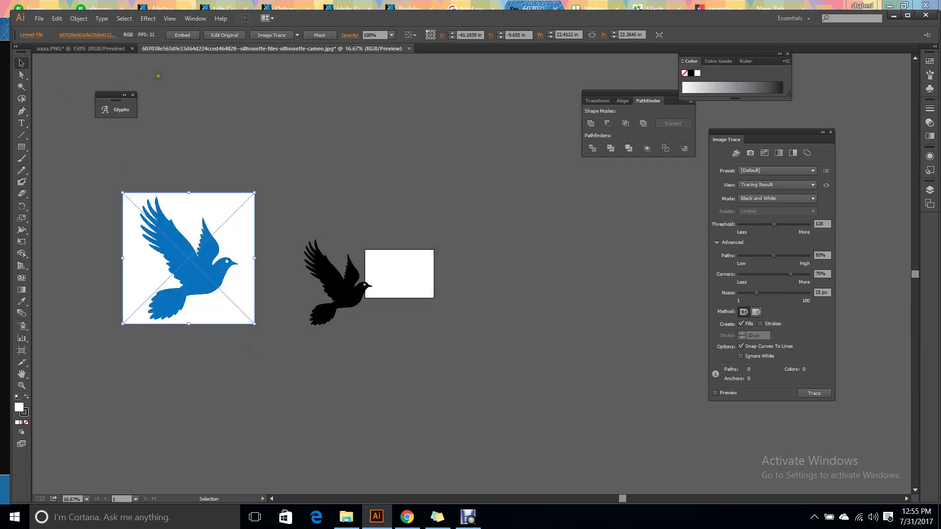
pyautogui.click(158, 76)
pyautogui.scroll(1, 365, 339)
# - Try a red fill on a trial rectangle about 9.39 by 11.72 in drawn beside the artboard, and delete the rectangle
pyautogui.click(325, 276)
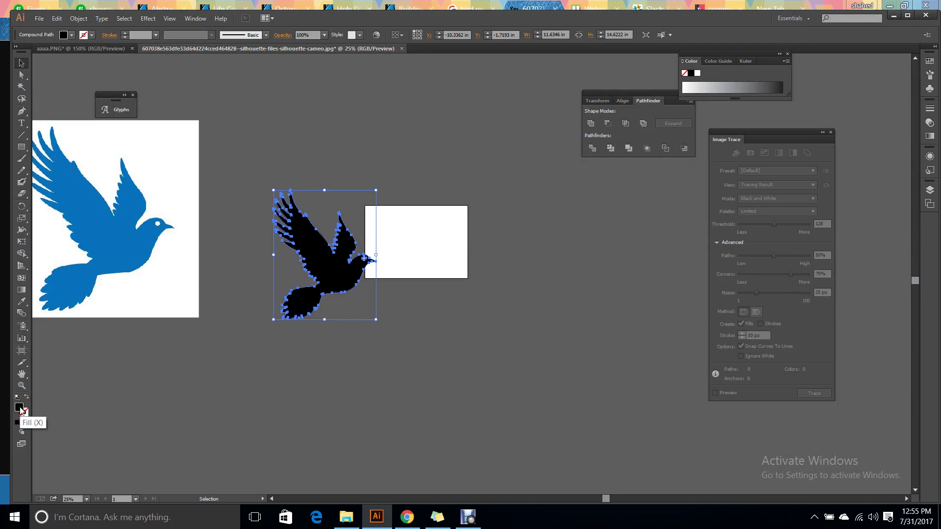
pyautogui.click(168, 420)
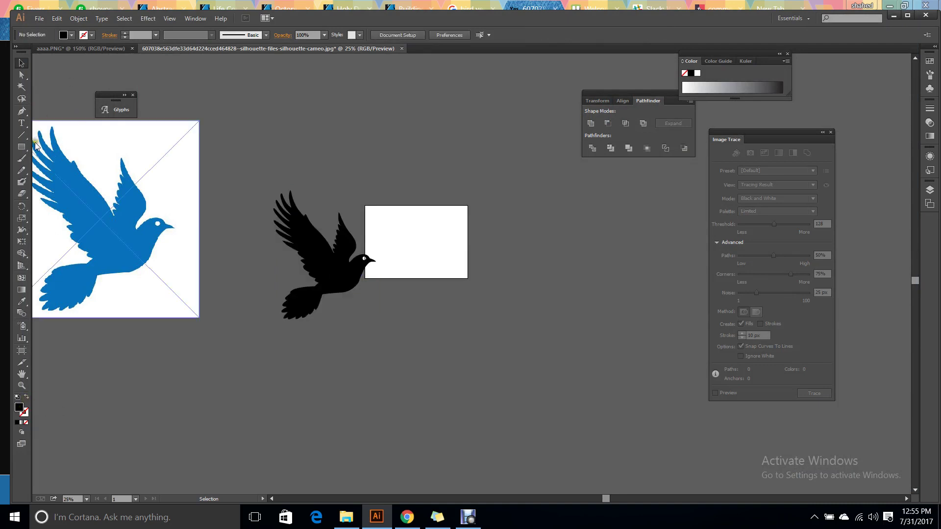
pyautogui.press('m')
pyautogui.moveTo(507, 125); pyautogui.dragTo(589, 229)
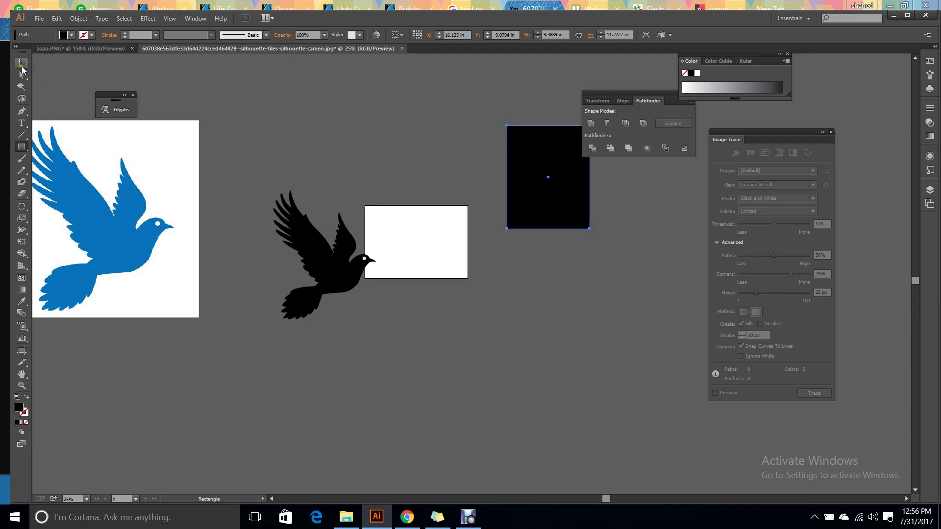
pyautogui.click(21, 62)
pyautogui.doubleClick(20, 407)
pyautogui.click(518, 350)
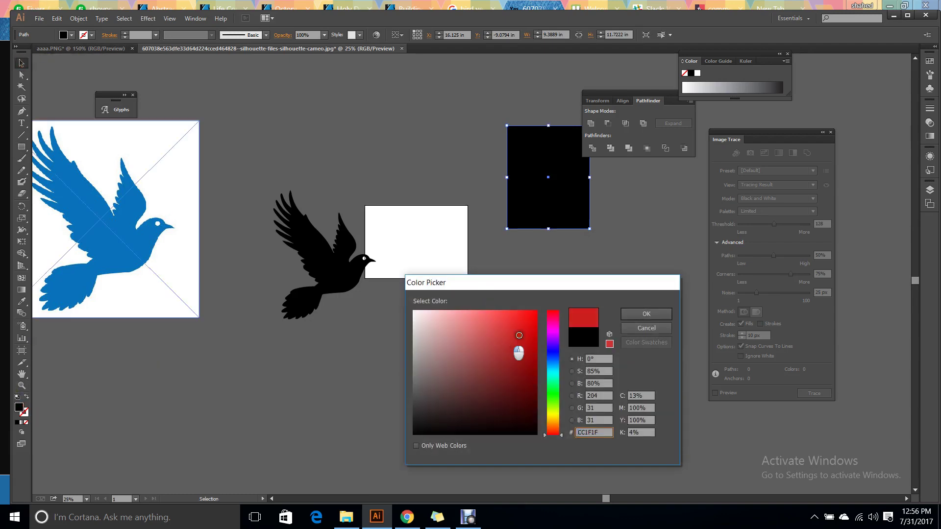
pyautogui.click(530, 325)
pyautogui.click(645, 315)
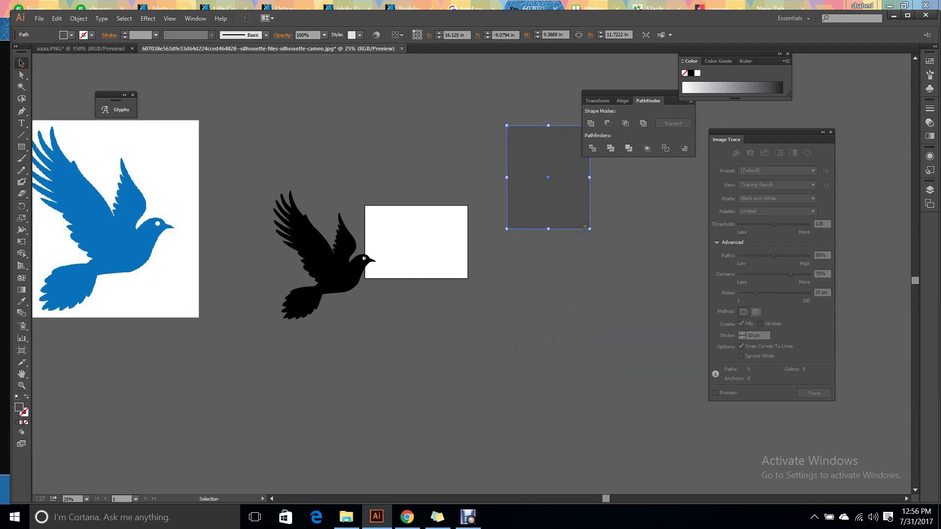
pyautogui.moveTo(585, 226); pyautogui.dragTo(573, 263)
pyautogui.press('Delete')
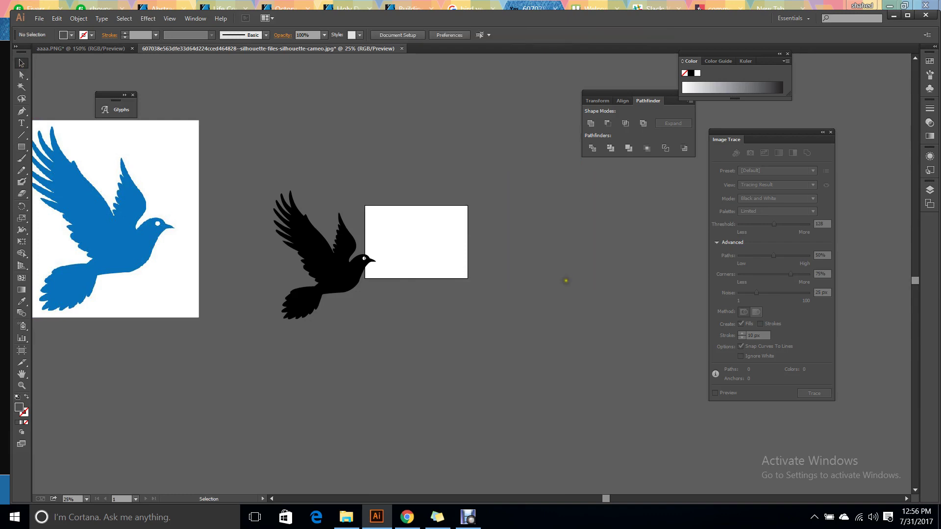
# - Try filling the black traced bird with red
pyautogui.click(332, 279)
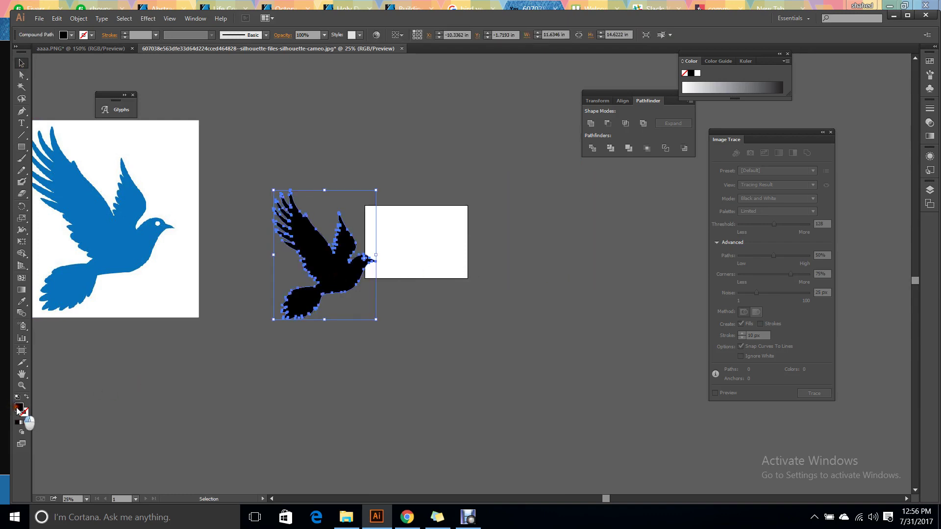
pyautogui.doubleClick(20, 408)
pyautogui.click(521, 324)
pyautogui.click(633, 321)
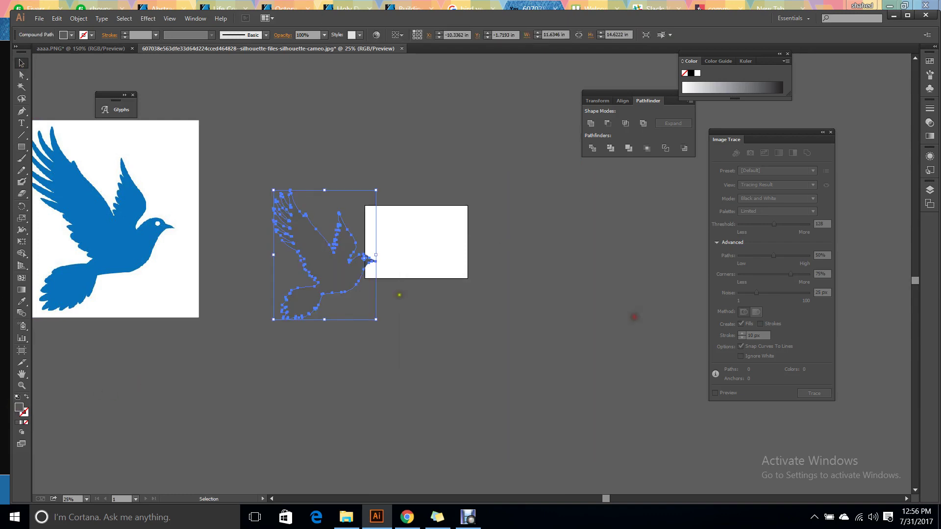
# - Try changing the traced bird's fill to green 3A8C18
pyautogui.doubleClick(19, 408)
pyautogui.click(517, 366)
pyautogui.moveTo(534, 416); pyautogui.dragTo(529, 401)
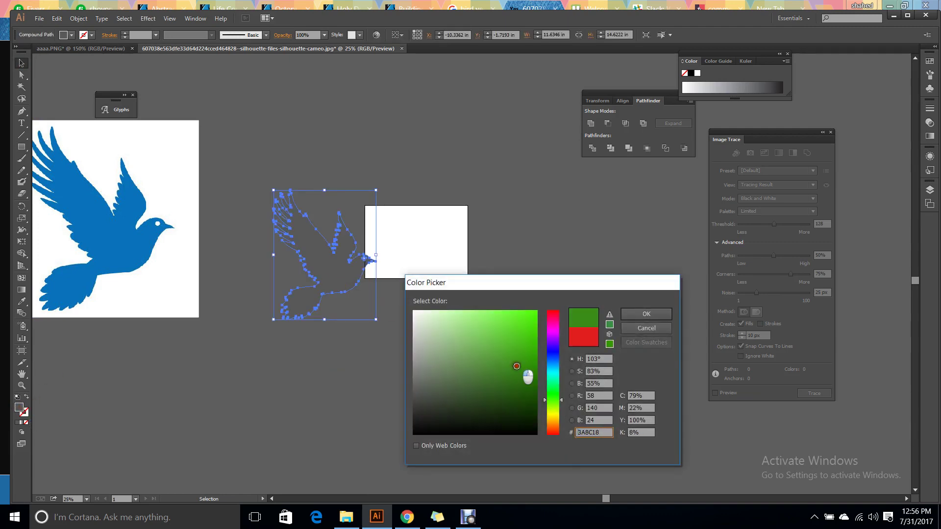
pyautogui.click(647, 313)
pyautogui.click(615, 323)
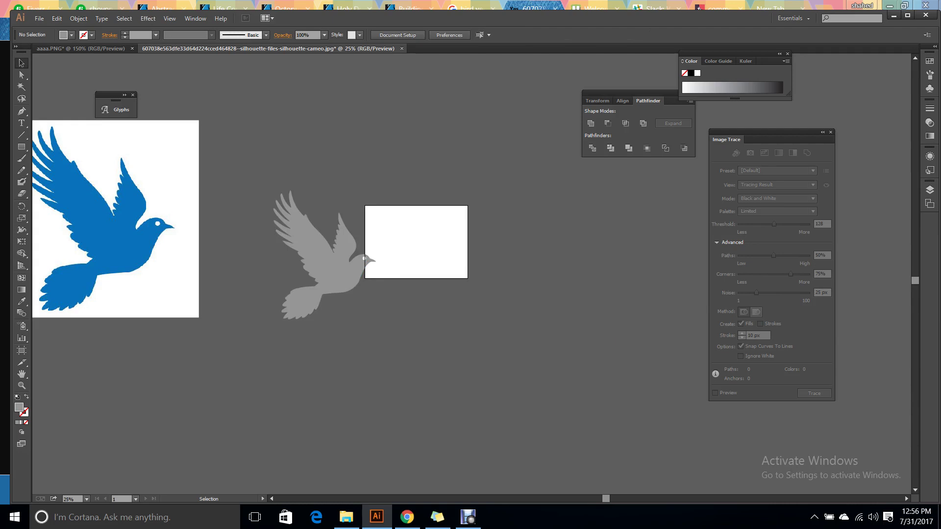
# - Try sampling the blue image's color onto the traced bird, and give the bird the artboard's white with the Eyedropper
pyautogui.click(334, 293)
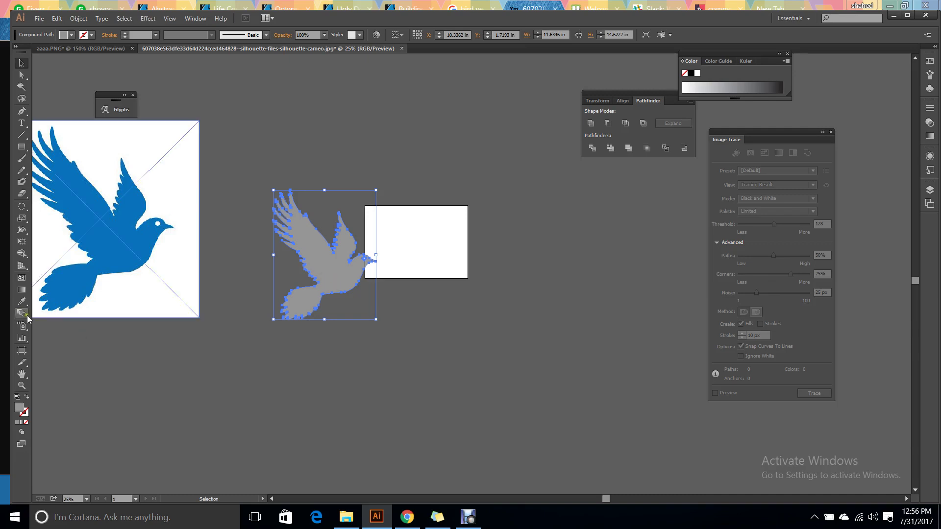
pyautogui.press('i')
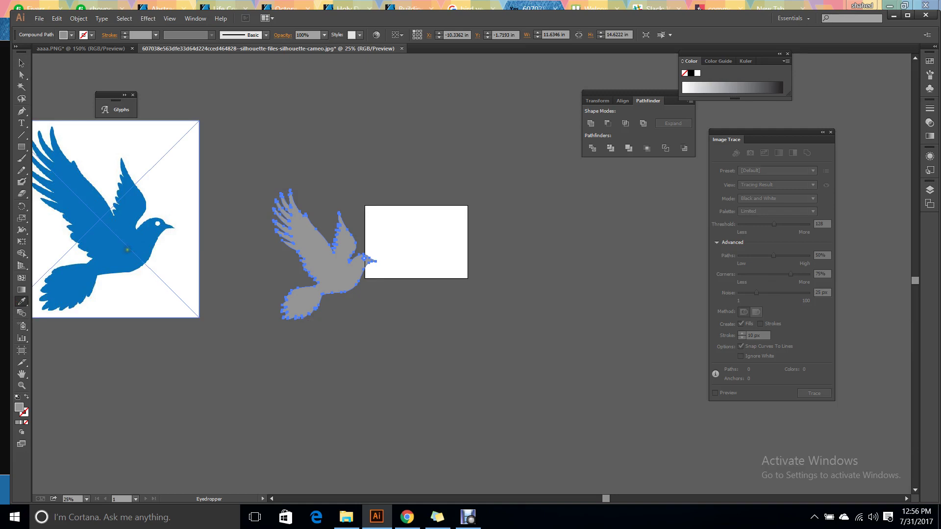
pyautogui.click(127, 250)
pyautogui.hotkey('ctrl', 'z')
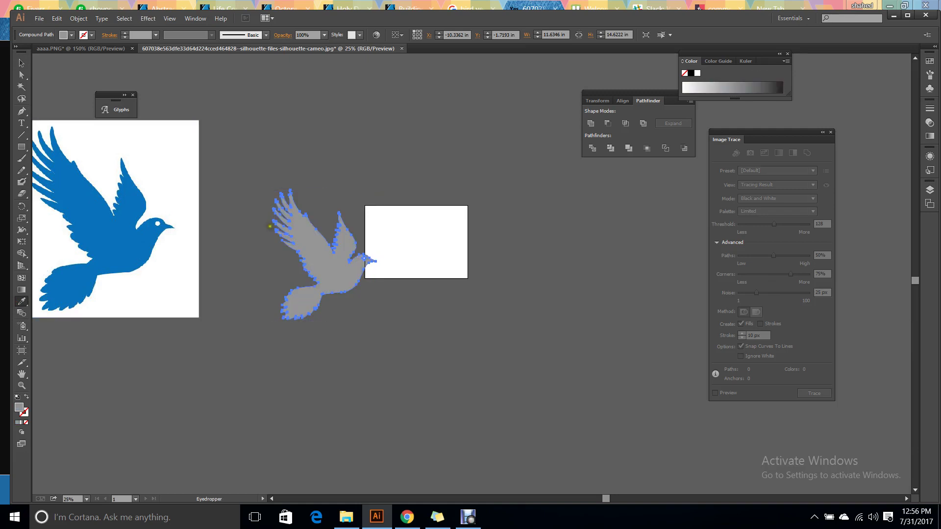
pyautogui.click(443, 226)
pyautogui.press('v')
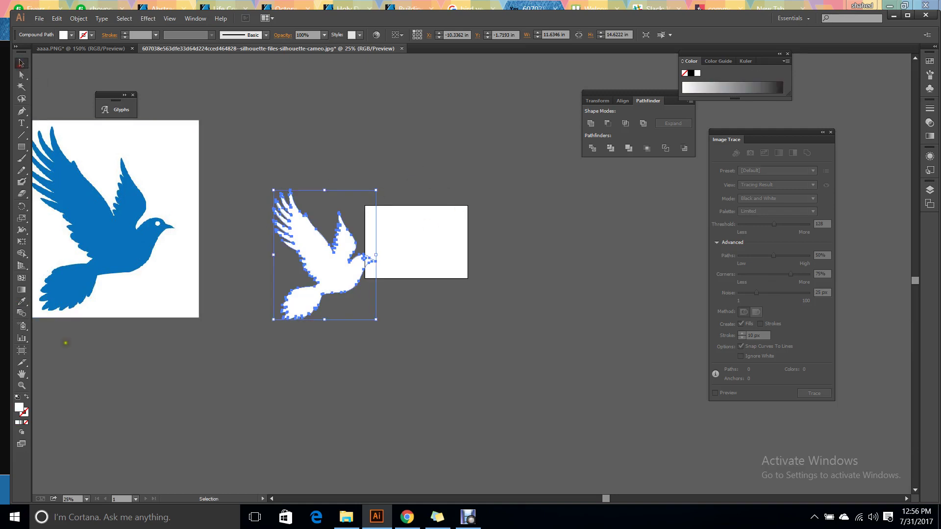
# - Fill the white bird with red E51313 and deselect it
pyautogui.doubleClick(20, 408)
pyautogui.click(527, 324)
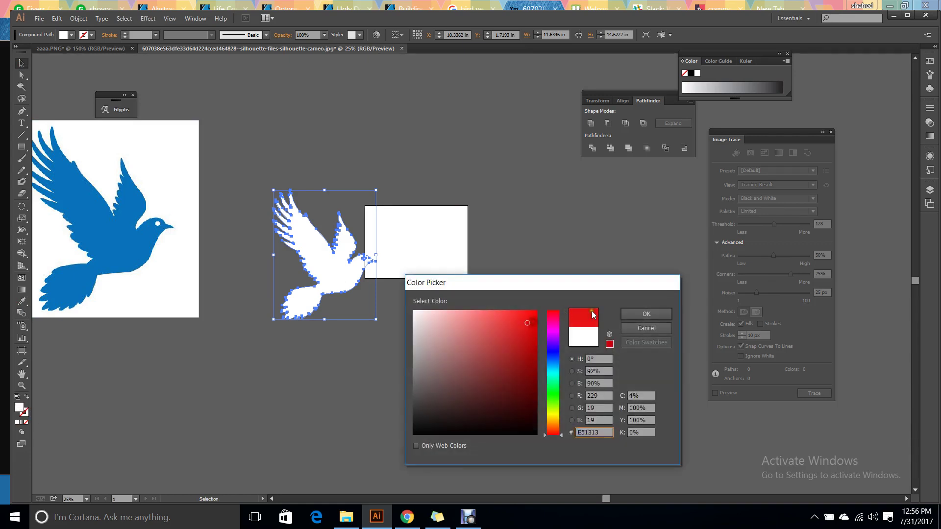
pyautogui.click(633, 310)
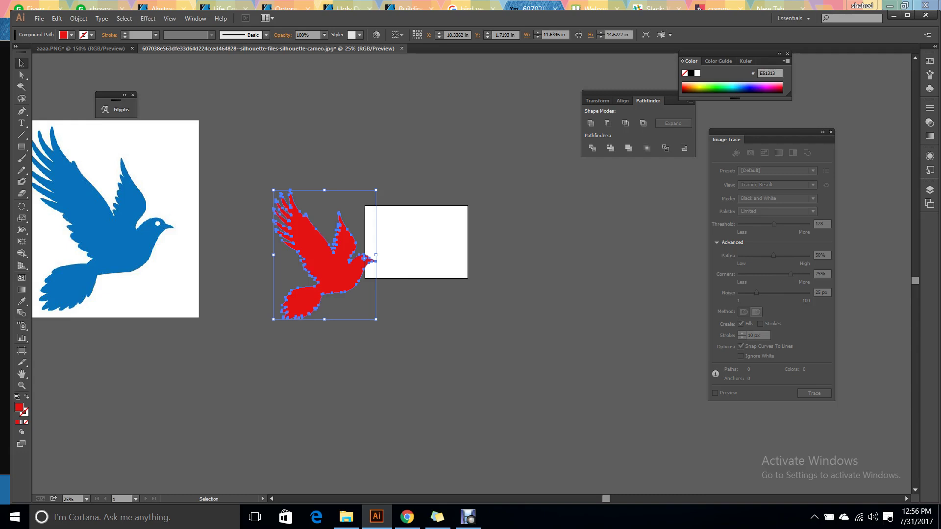
pyautogui.click(609, 385)
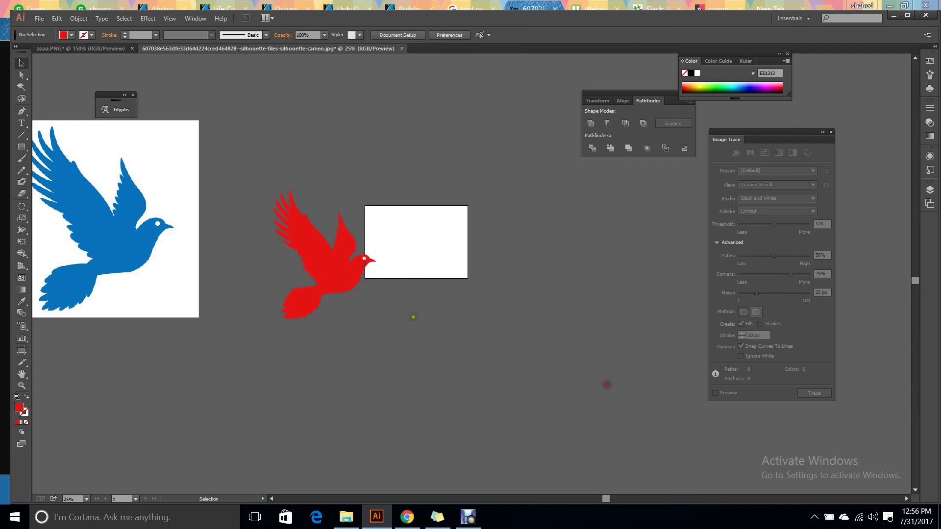
# - Undo the traced bird's fill changes back to black
pyautogui.click(341, 283)
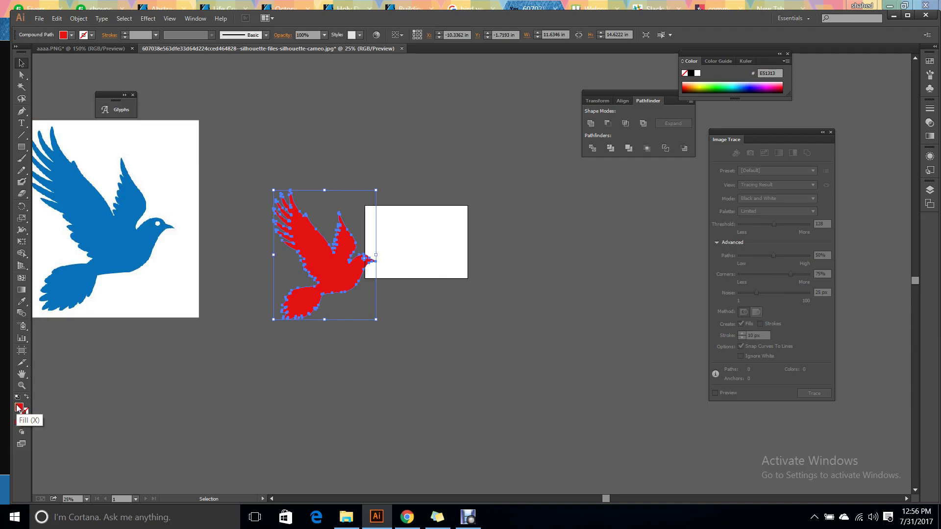
pyautogui.hotkey('ctrl', 'z')
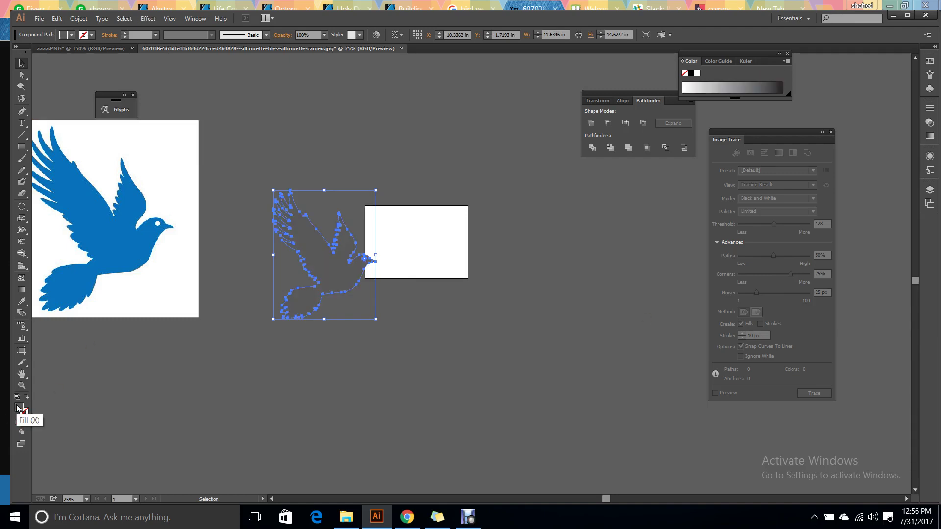
pyautogui.click(338, 275)
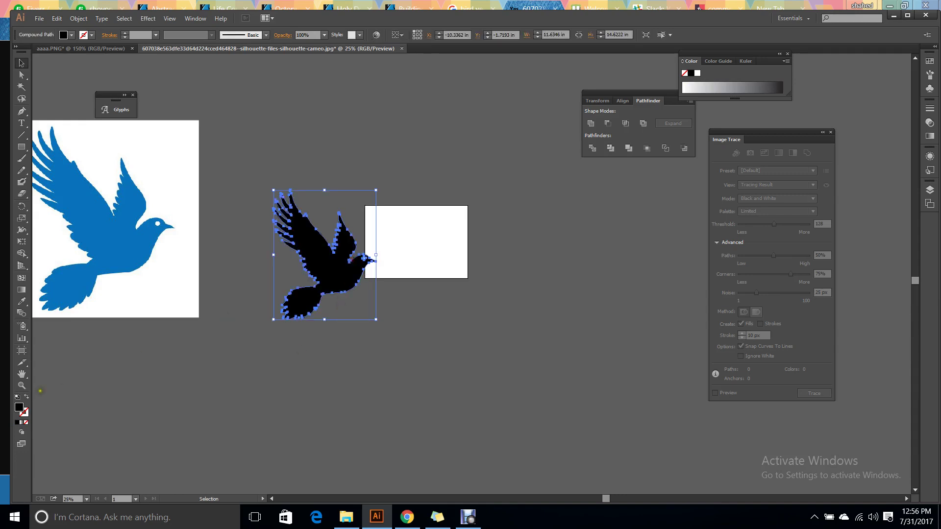
# - Try filling the traced bird with red F20000 and with a different hue
pyautogui.doubleClick(19, 407)
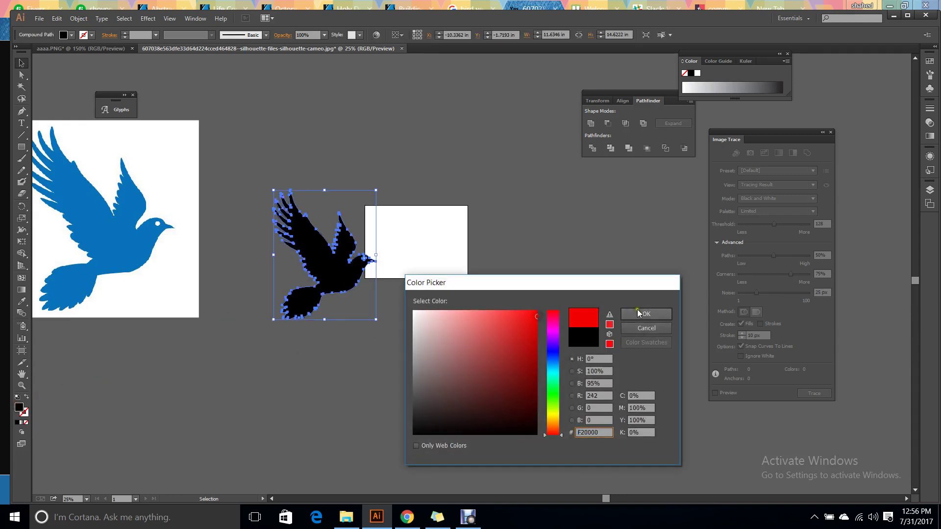
pyautogui.click(645, 313)
pyautogui.click(527, 309)
pyautogui.click(350, 280)
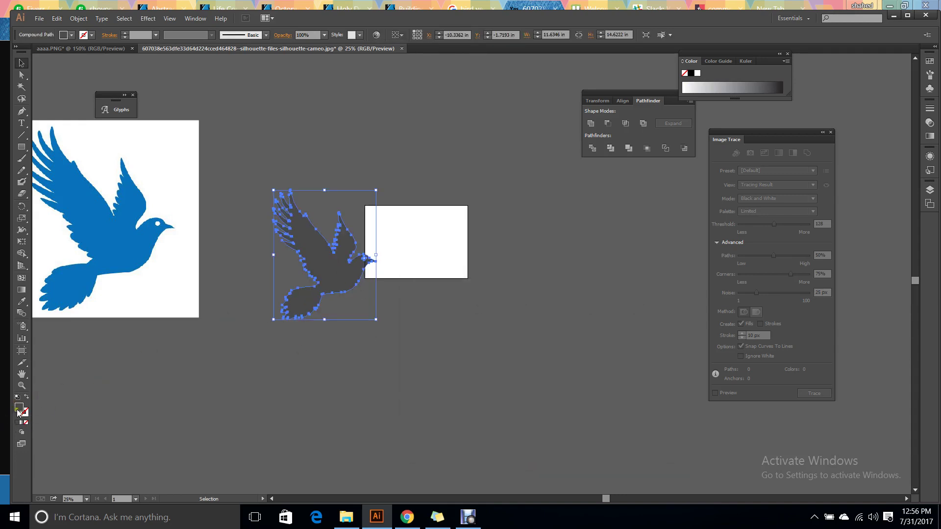
pyautogui.doubleClick(19, 407)
pyautogui.click(544, 378)
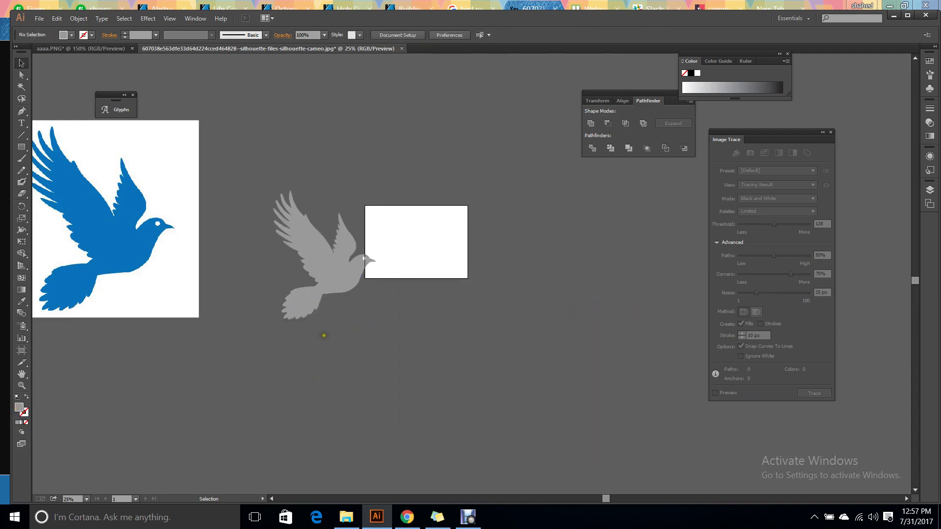
# - Sample the empty canvas color onto the traced bird with the Eyedropper, and set the bird's fill to red EA1111
pyautogui.click(326, 280)
pyautogui.press('i')
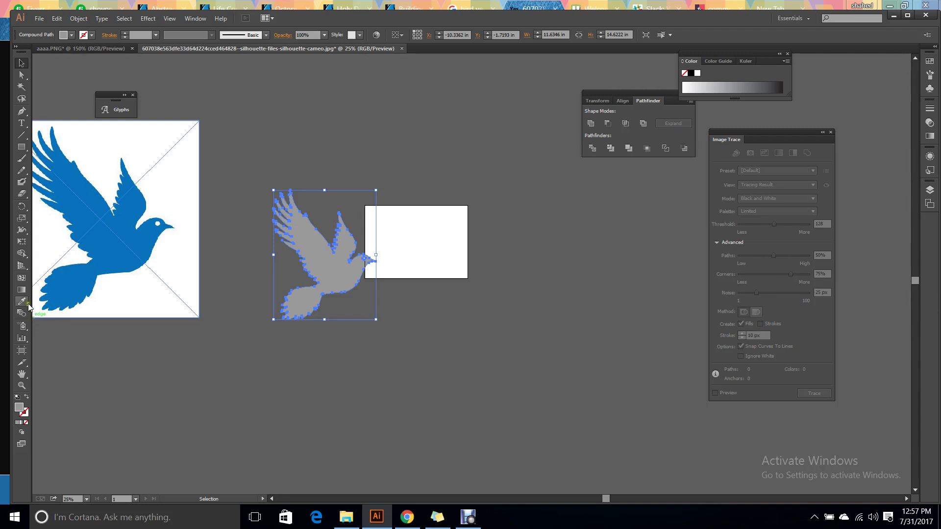
pyautogui.click(415, 129)
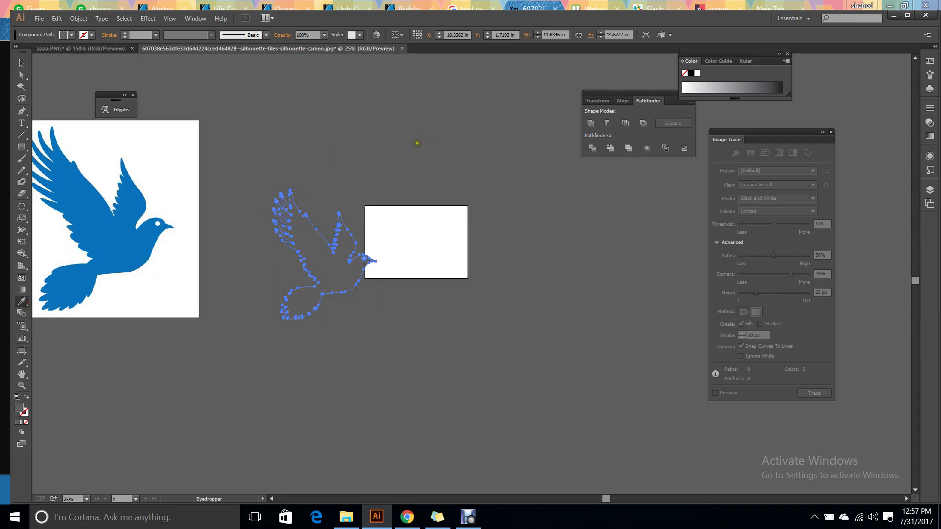
pyautogui.click(21, 63)
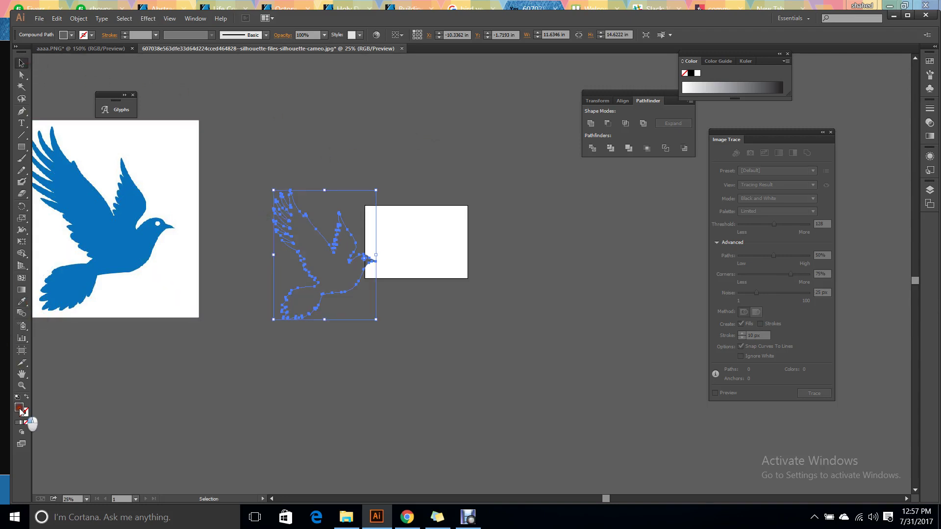
pyautogui.doubleClick(19, 407)
pyautogui.write('EA1111')
pyautogui.click(646, 313)
pyautogui.click(193, 405)
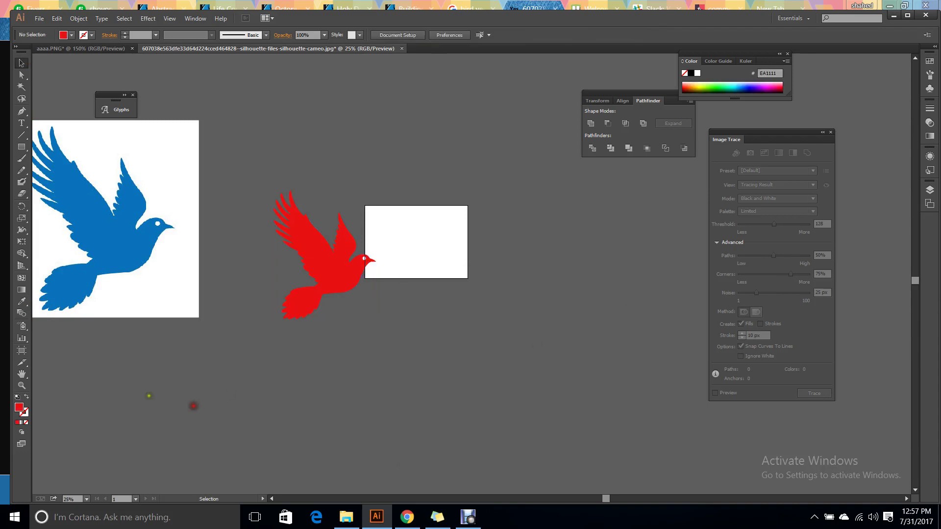
# - Change the traced bird's fill from the Color Picker to lime green B5E239 and deselect the bird
pyautogui.click(338, 284)
pyautogui.doubleClick(19, 407)
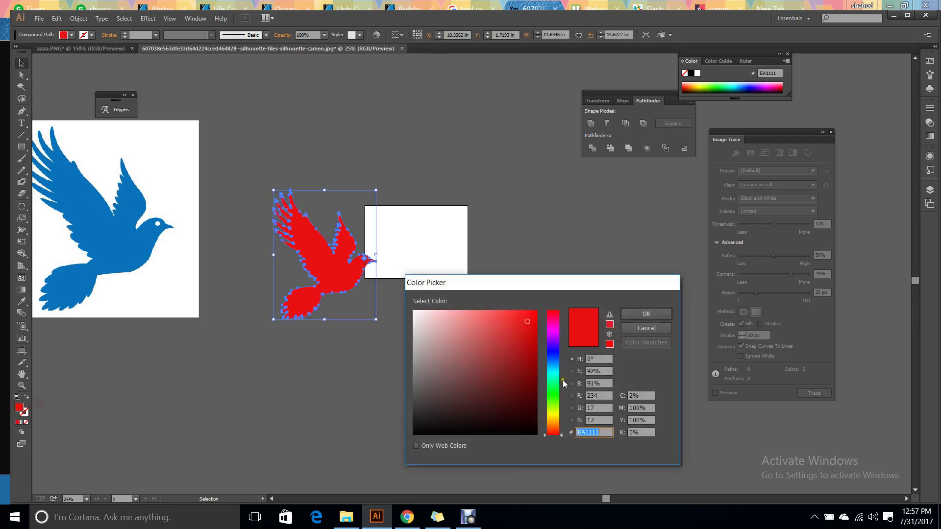
pyautogui.click(555, 424)
pyautogui.moveTo(556, 424); pyautogui.dragTo(555, 409)
pyautogui.click(507, 324)
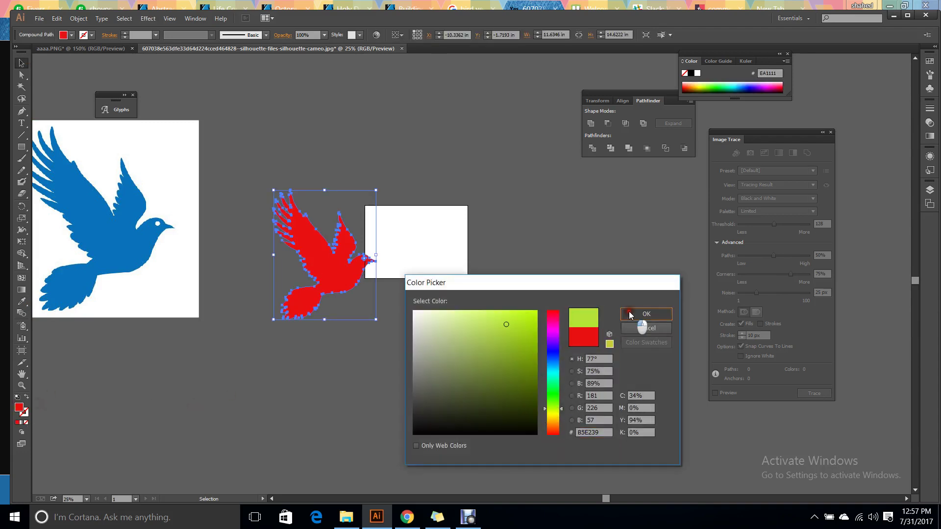
pyautogui.click(637, 313)
pyautogui.click(578, 311)
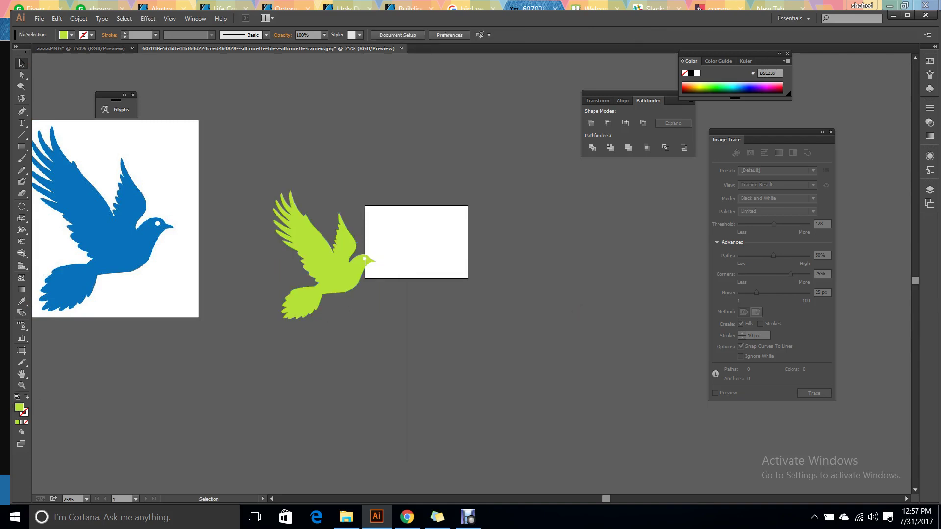
# - Round the right side of the smaller wing's topmost feather tip by pulling its anchor handle outward with Direct Selection
pyautogui.scroll(4, 495, 360)
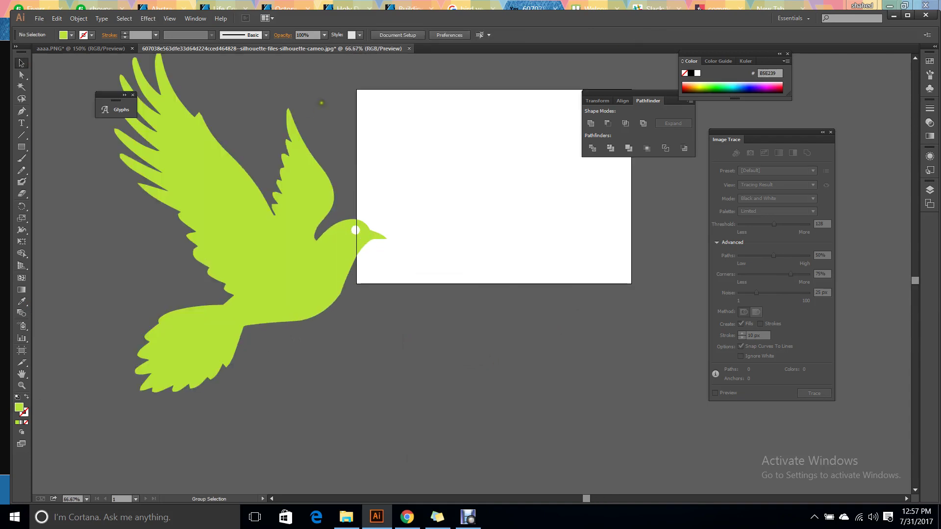
pyautogui.scroll(4, 484, 289)
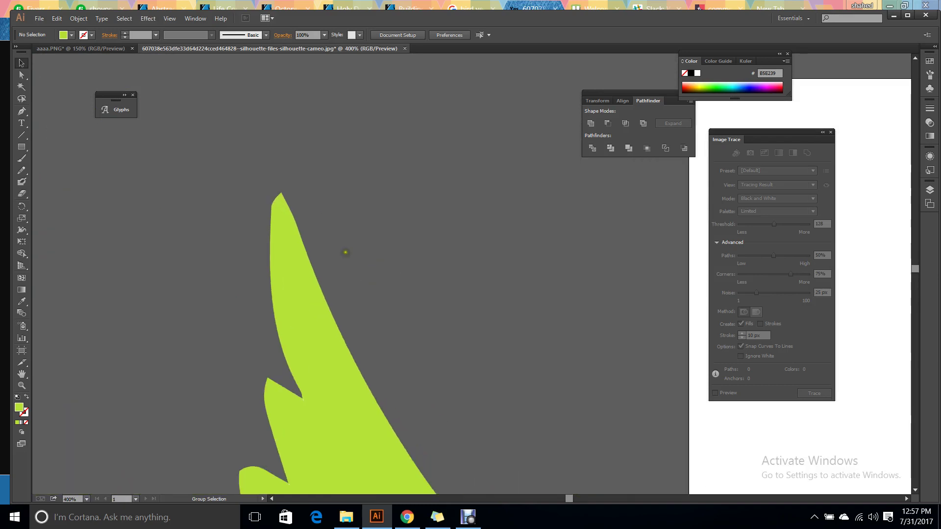
pyautogui.scroll(1, 307, 238)
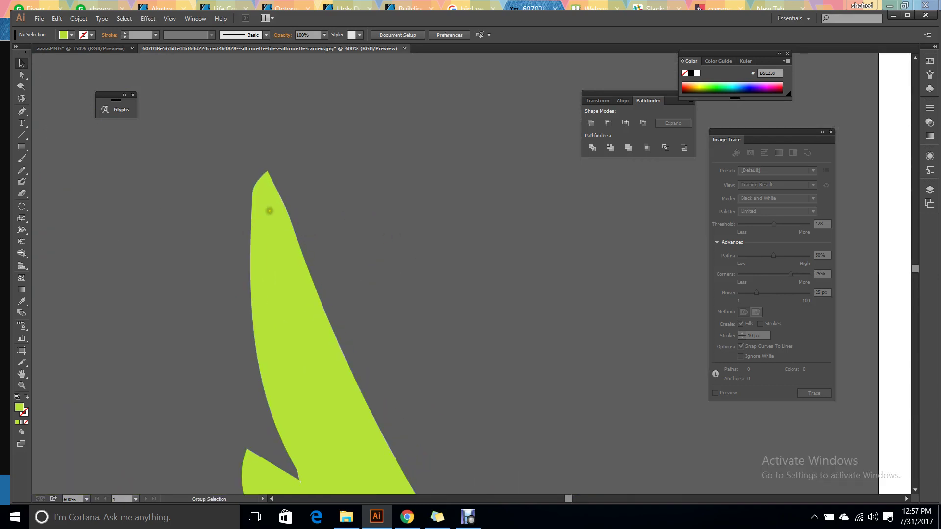
pyautogui.scroll(1, 304, 245)
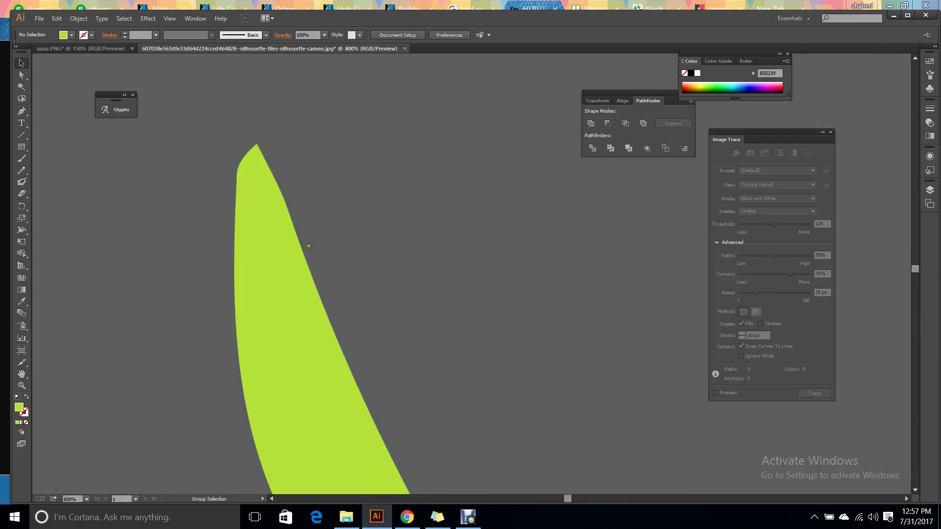
pyautogui.click(245, 197)
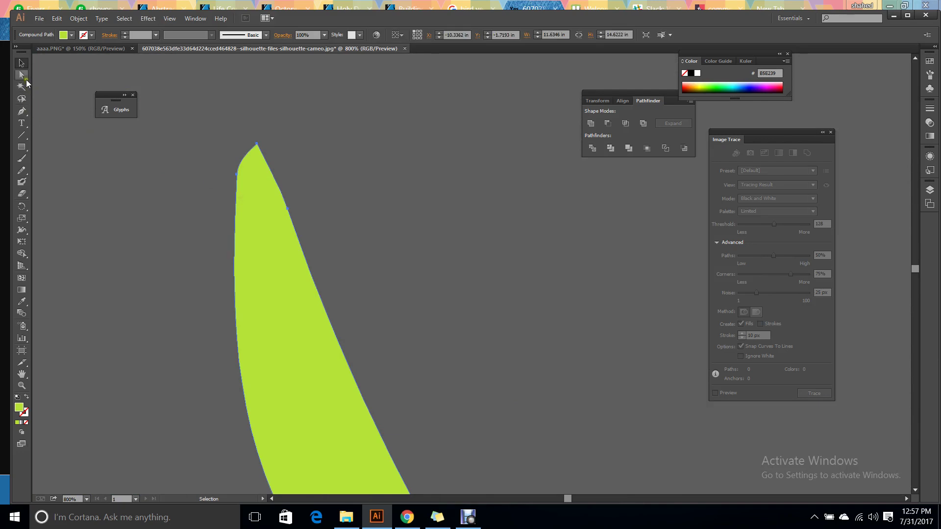
pyautogui.click(21, 75)
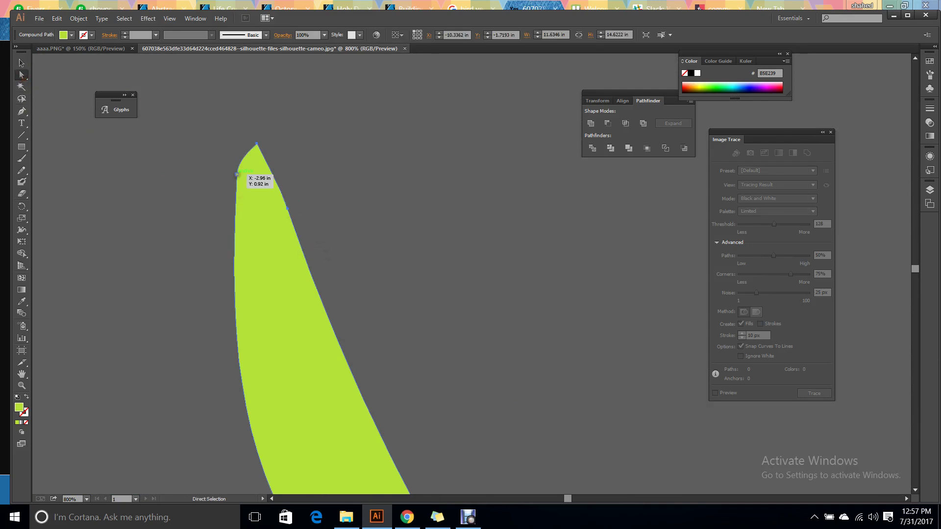
pyautogui.click(238, 180)
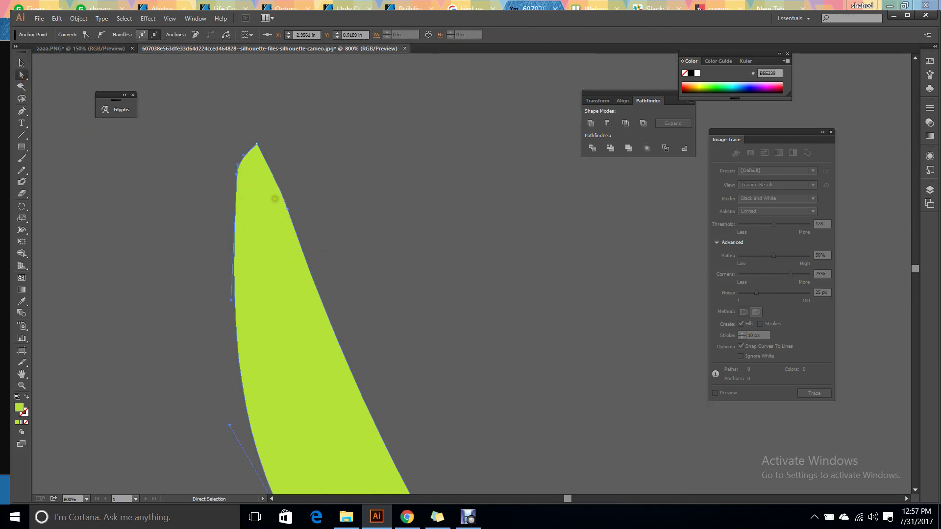
pyautogui.click(257, 143)
pyautogui.moveTo(267, 166); pyautogui.dragTo(279, 158)
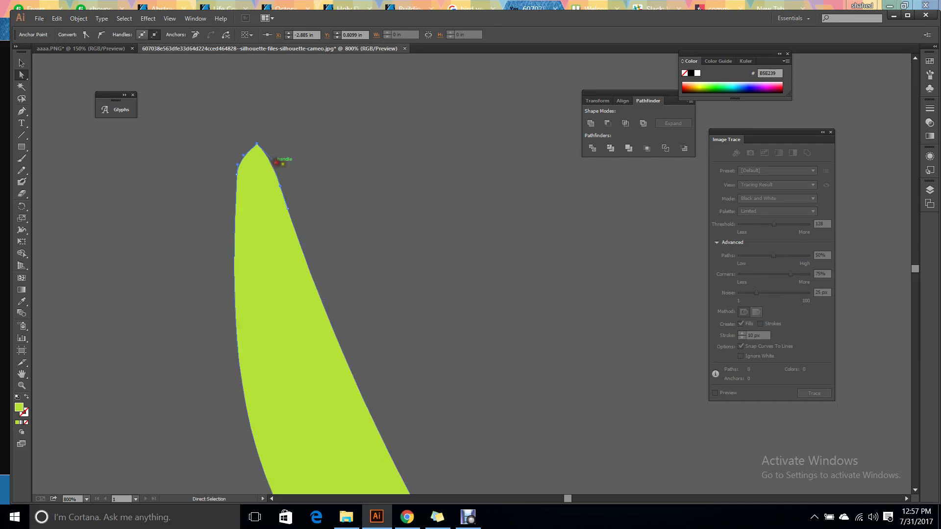
pyautogui.click(342, 179)
# - Delete the extra anchor point left of the smaller wing's tip and extend the tip's left handle outward to round that edge
pyautogui.click(261, 175)
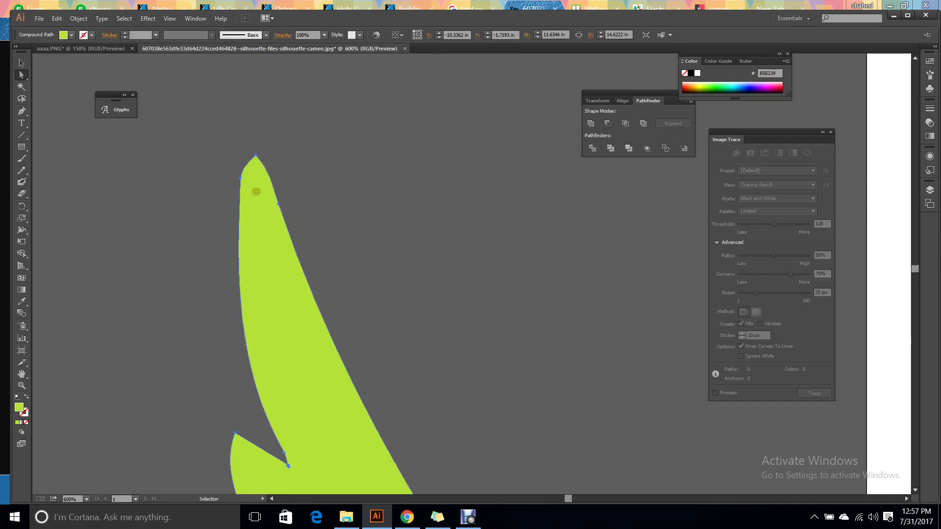
pyautogui.scroll(-1, 256, 189)
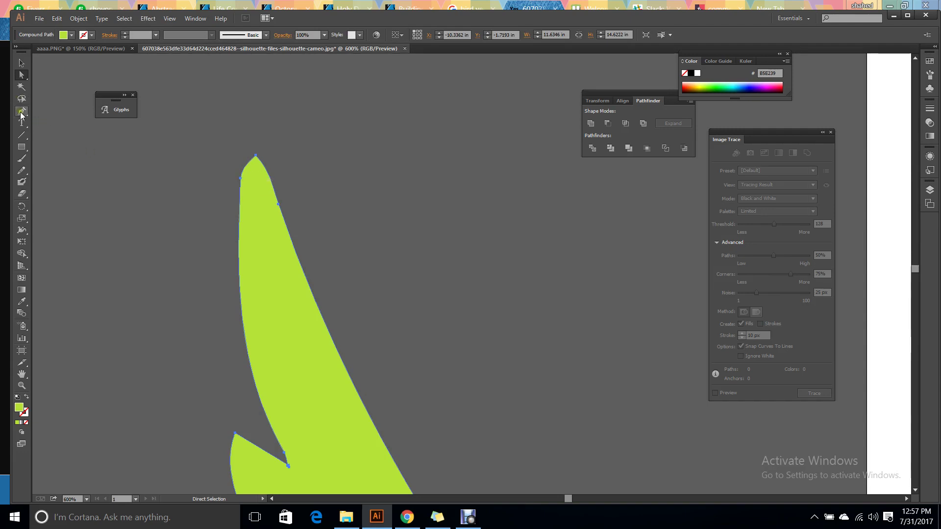
pyautogui.moveTo(21, 111); pyautogui.dragTo(72, 134)
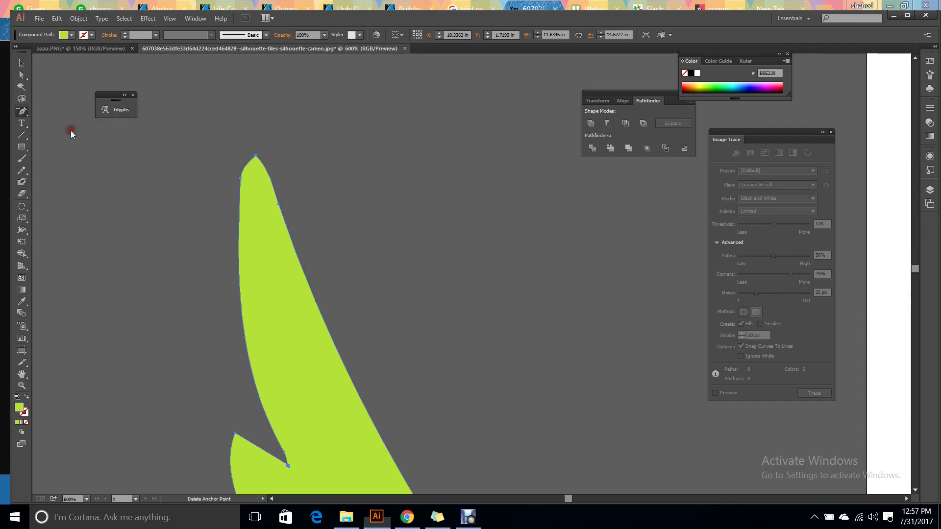
pyautogui.click(241, 179)
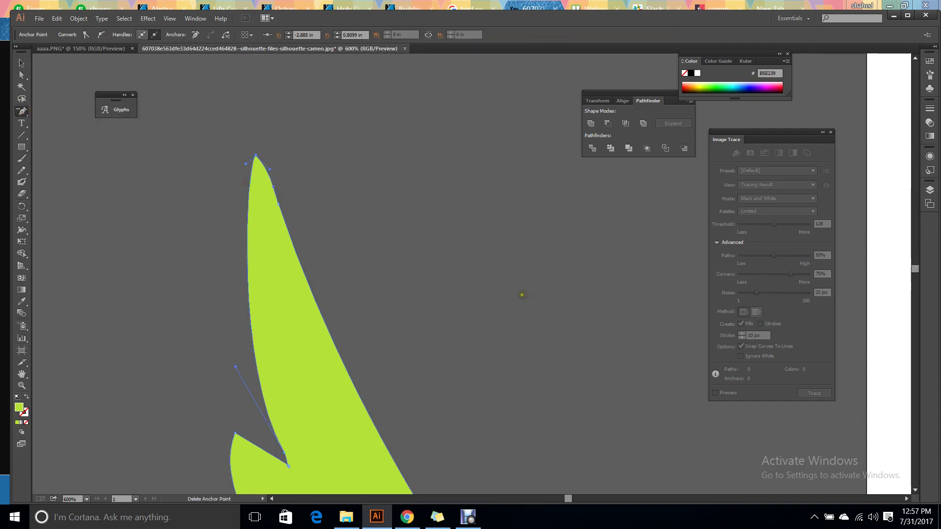
pyautogui.press('a')
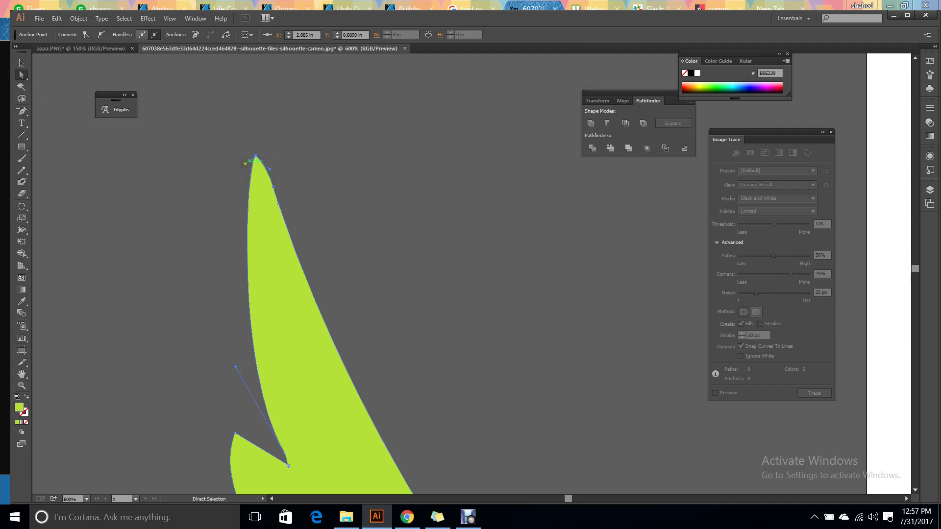
pyautogui.moveTo(245, 164); pyautogui.dragTo(223, 157)
pyautogui.click(430, 215)
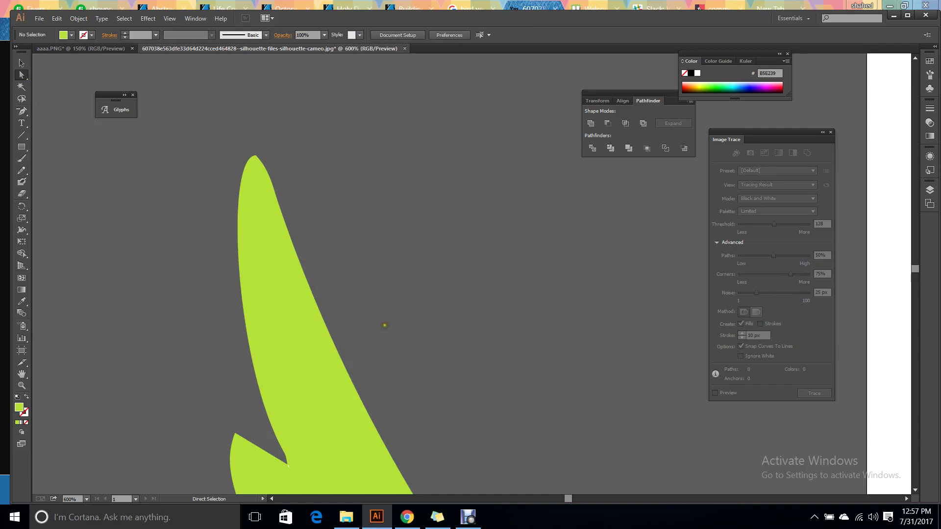
# - Refine the curve on the right side of the smaller wing's tip by raising the tip anchor's right handle slightly
pyautogui.scroll(1, 246, 196)
pyautogui.click(248, 196)
pyautogui.scroll(2, 250, 196)
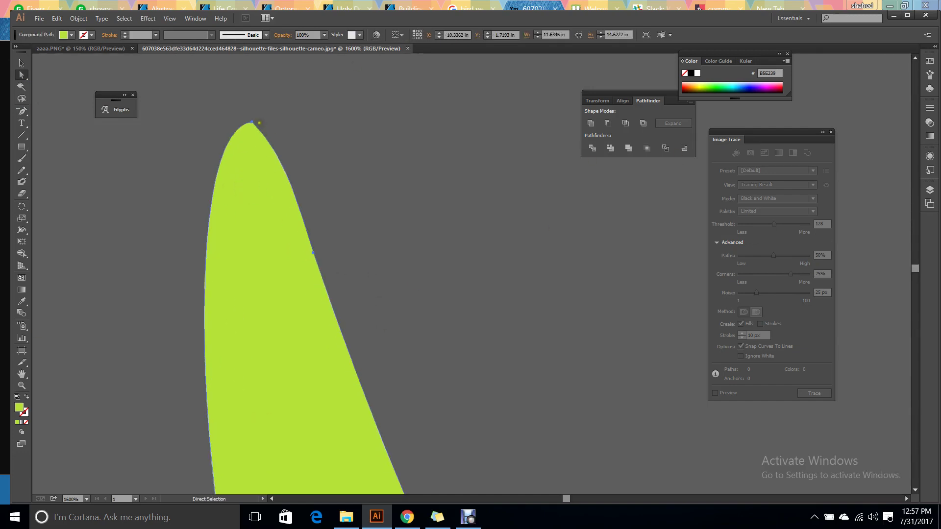
pyautogui.click(251, 122)
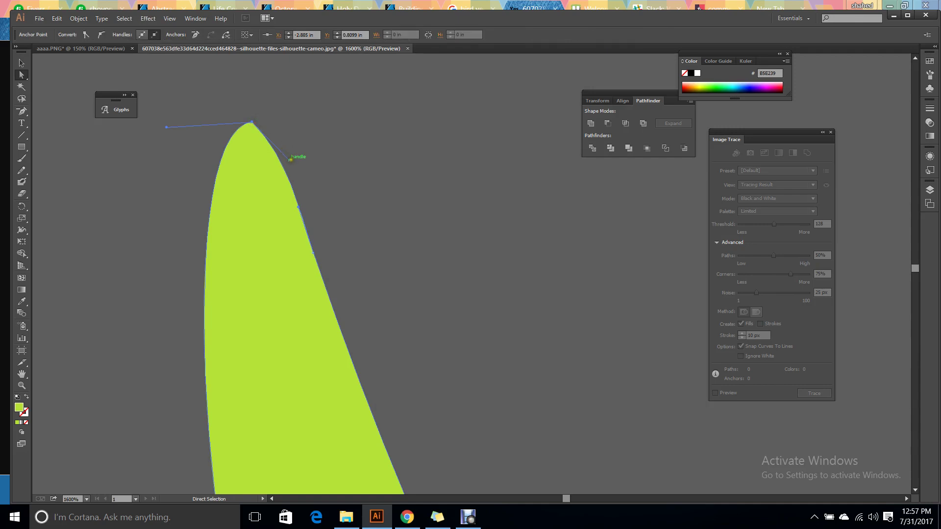
pyautogui.moveTo(290, 159); pyautogui.dragTo(284, 148)
pyautogui.click(346, 147)
pyautogui.scroll(-3, 451, 269)
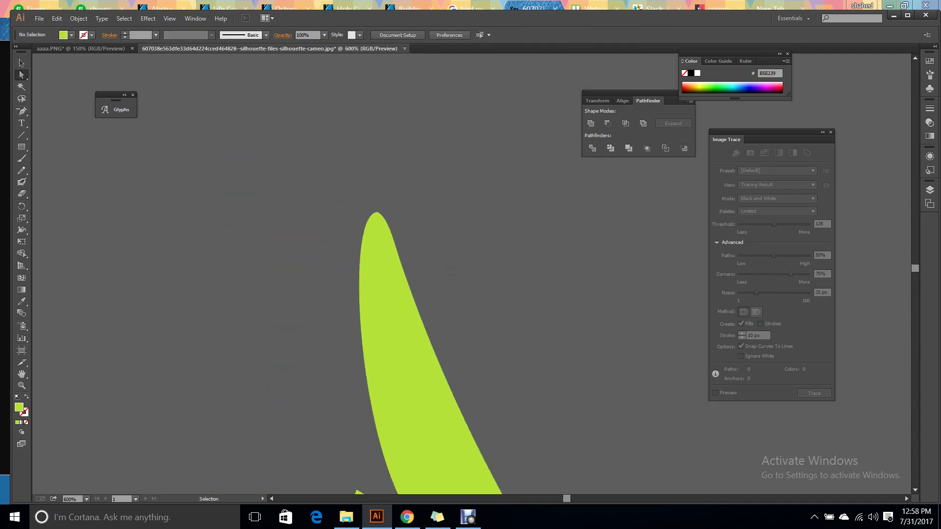
# - Remove the stray white sliver and the excess anchor at the notch below the smaller wing's top feather with Delete Anchor Point
pyautogui.moveTo(500, 294); pyautogui.dragTo(456, 233)
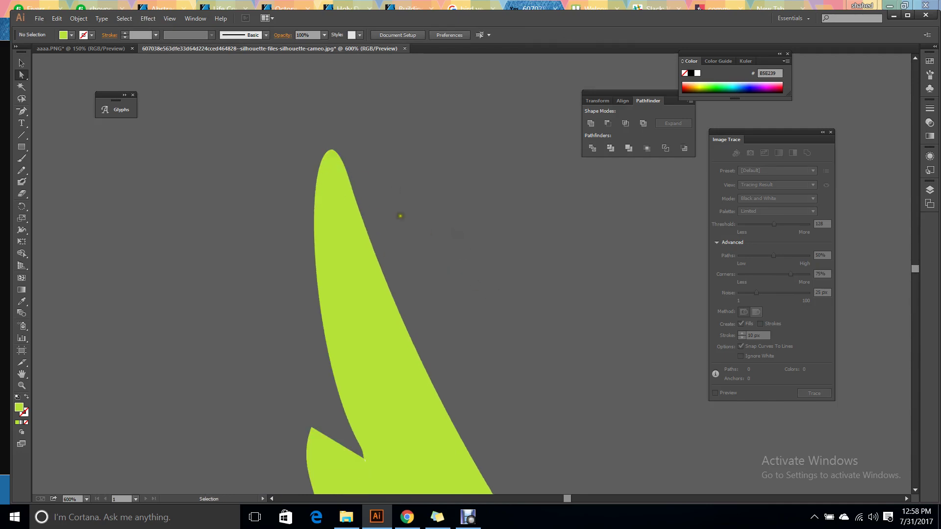
pyautogui.moveTo(400, 216); pyautogui.dragTo(399, 184)
pyautogui.scroll(3, 358, 319)
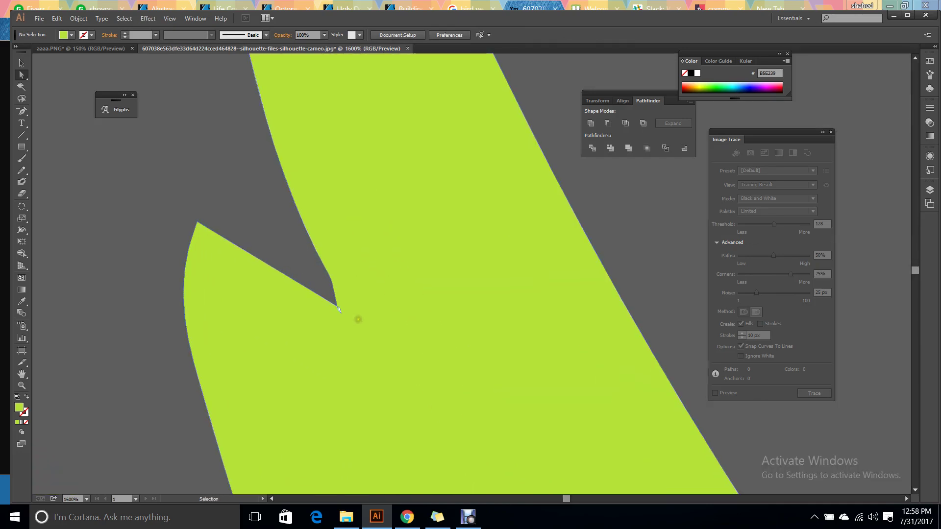
pyautogui.scroll(2, 337, 310)
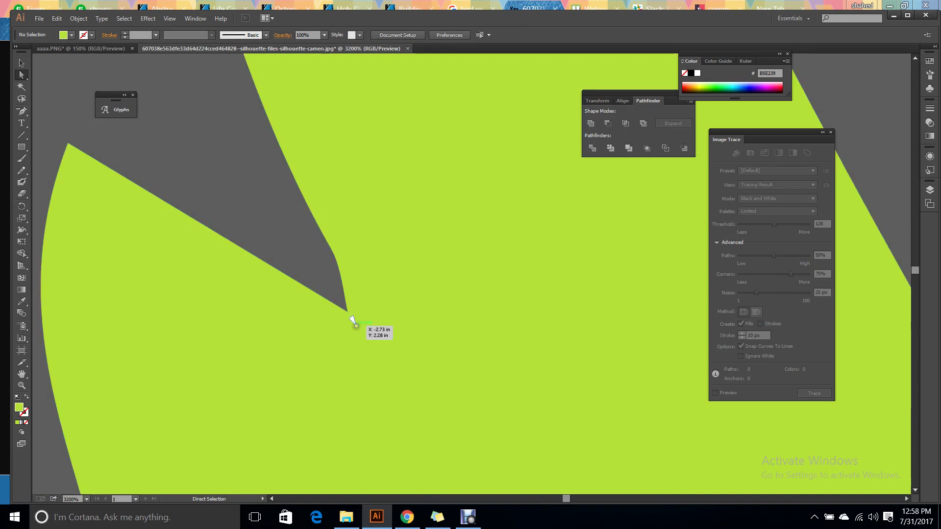
pyautogui.click(352, 320)
pyautogui.scroll(1, 353, 319)
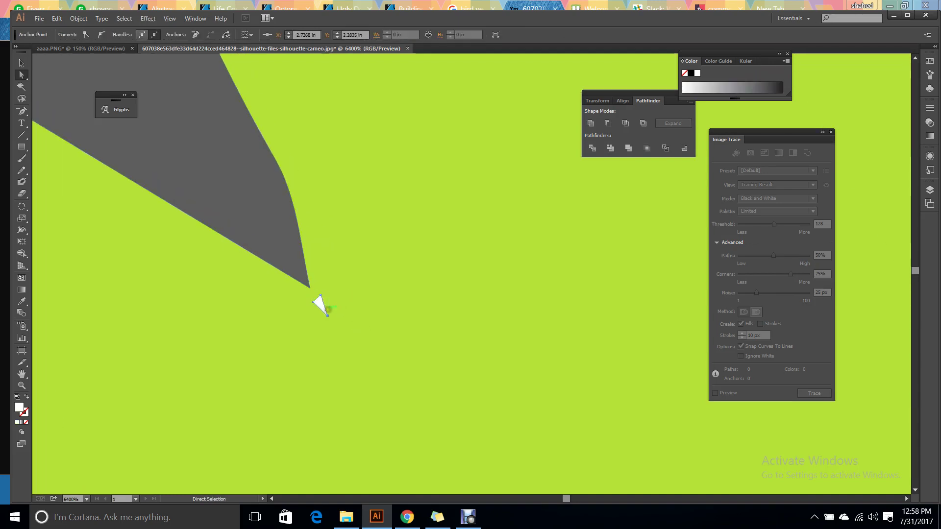
pyautogui.click(320, 304)
pyautogui.press('p')
pyautogui.click(314, 301)
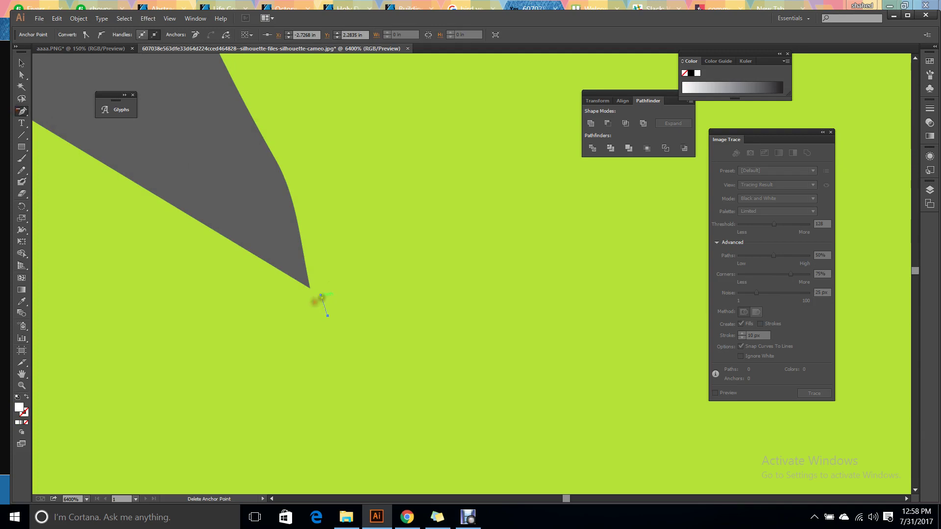
pyautogui.click(320, 296)
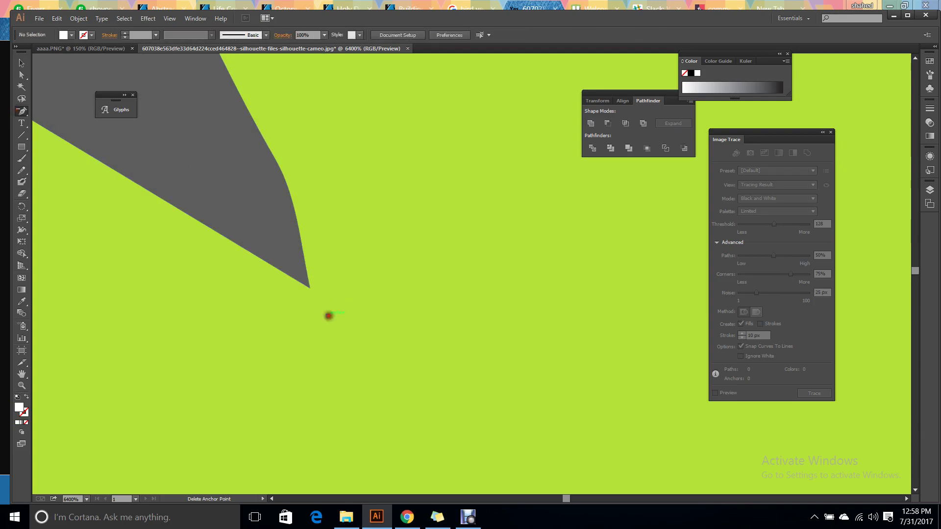
pyautogui.click(326, 316)
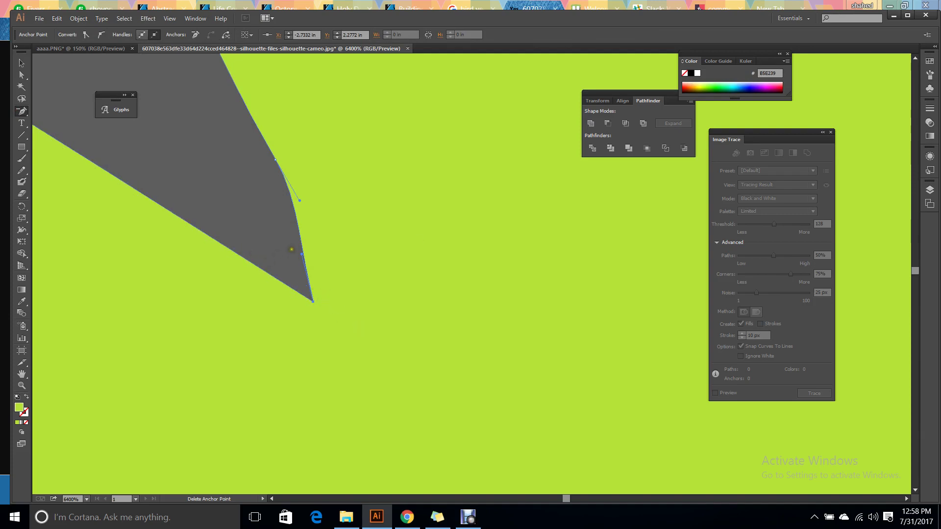
# - Move the notch's innermost anchor slightly right and down to smooth the feather gap, then deselect the path
pyautogui.scroll(-4, 238, 259)
pyautogui.click(27, 77)
pyautogui.click(179, 204)
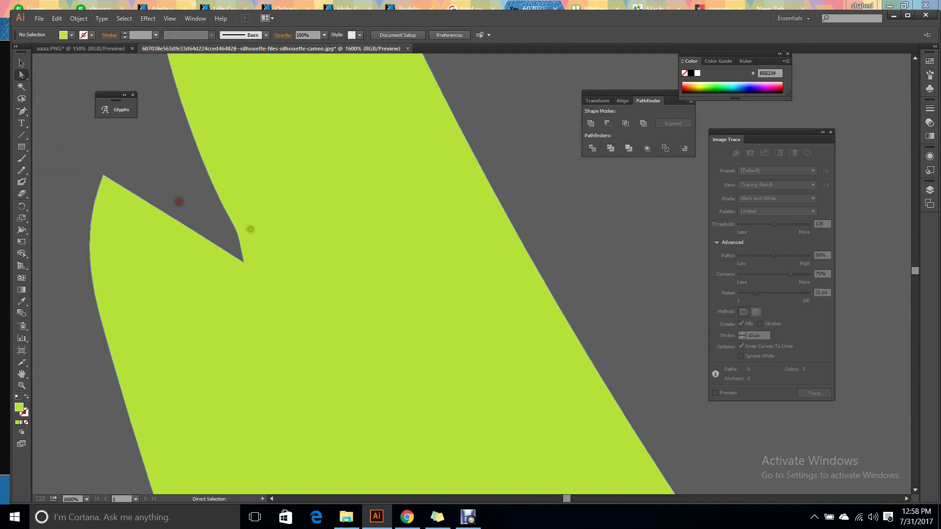
pyautogui.scroll(1, 235, 208)
pyautogui.click(216, 230)
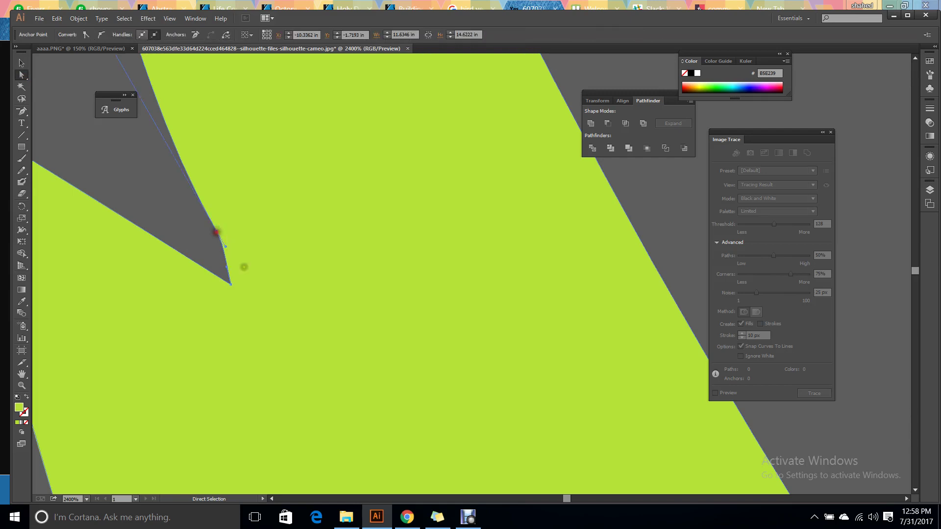
pyautogui.moveTo(230, 283); pyautogui.dragTo(236, 285)
pyautogui.click(202, 231)
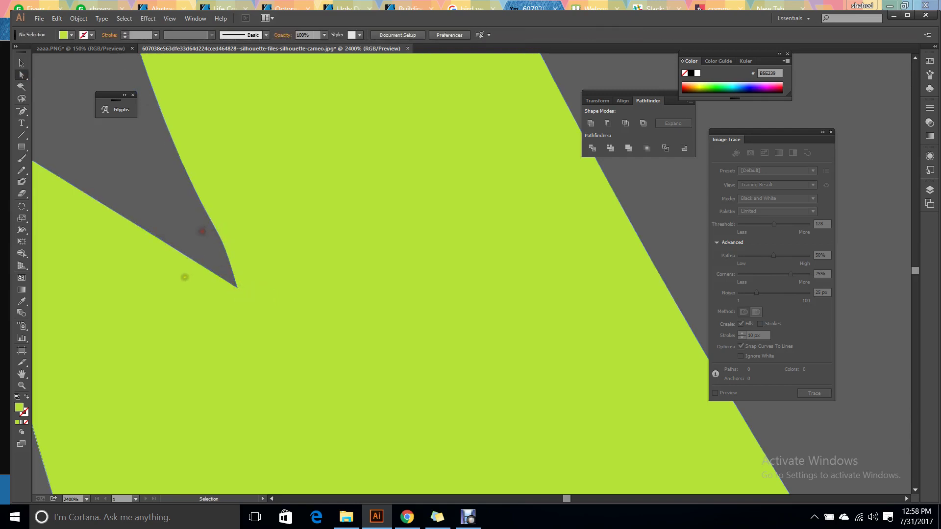
# - Examine the reshaped notch up close and the outlines of both wings as a whole
pyautogui.scroll(-3, 185, 277)
pyautogui.scroll(5, 216, 290)
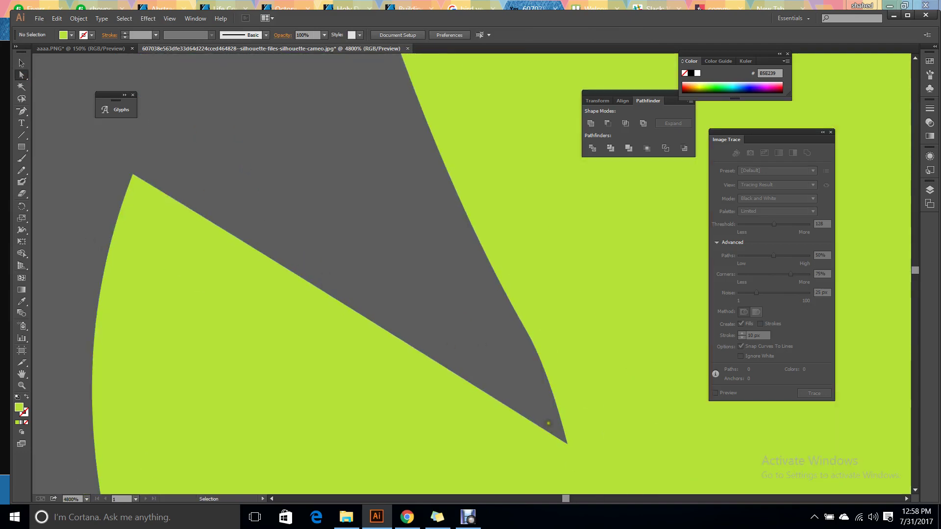
pyautogui.scroll(-8, 549, 438)
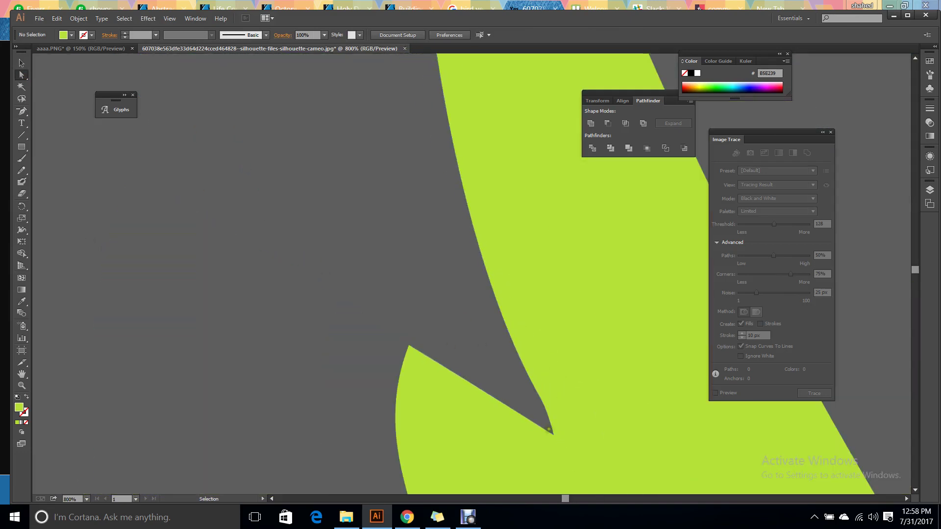
pyautogui.scroll(-2, 549, 429)
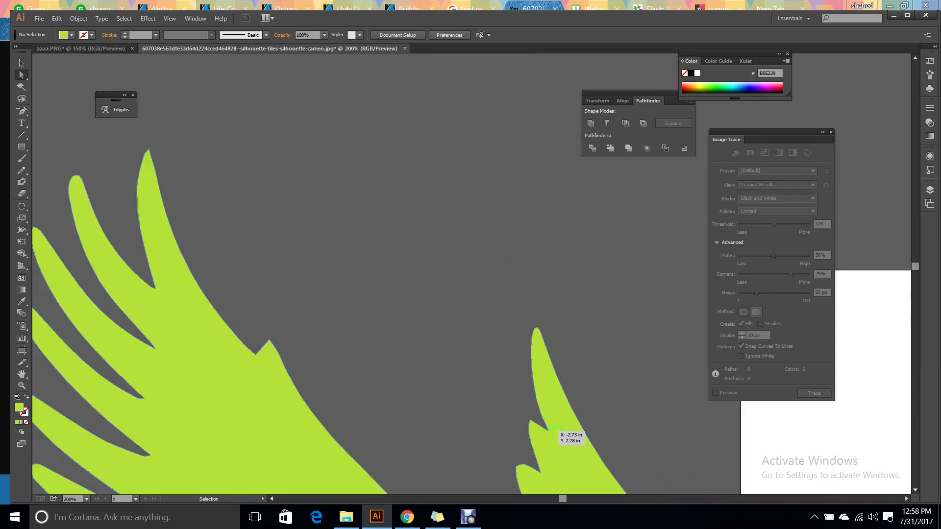
pyautogui.scroll(-2, 547, 430)
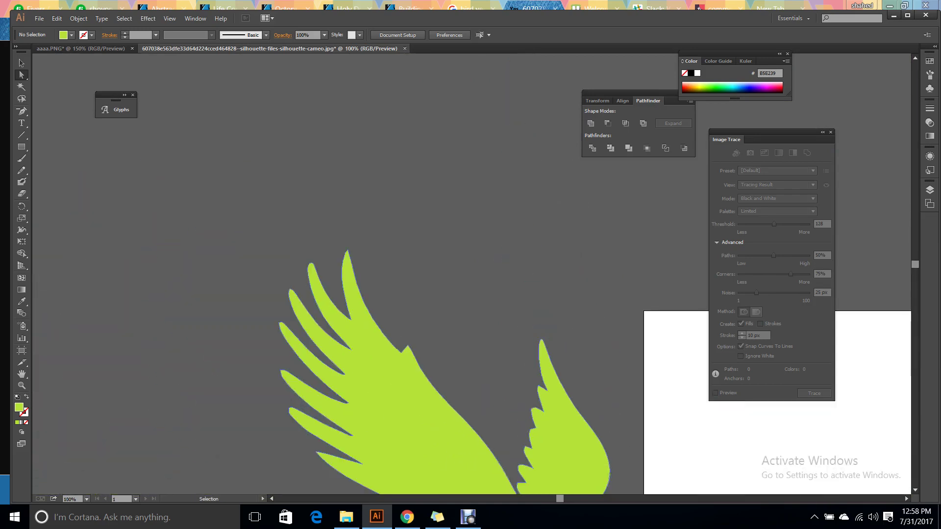
pyautogui.scroll(-3, 608, 436)
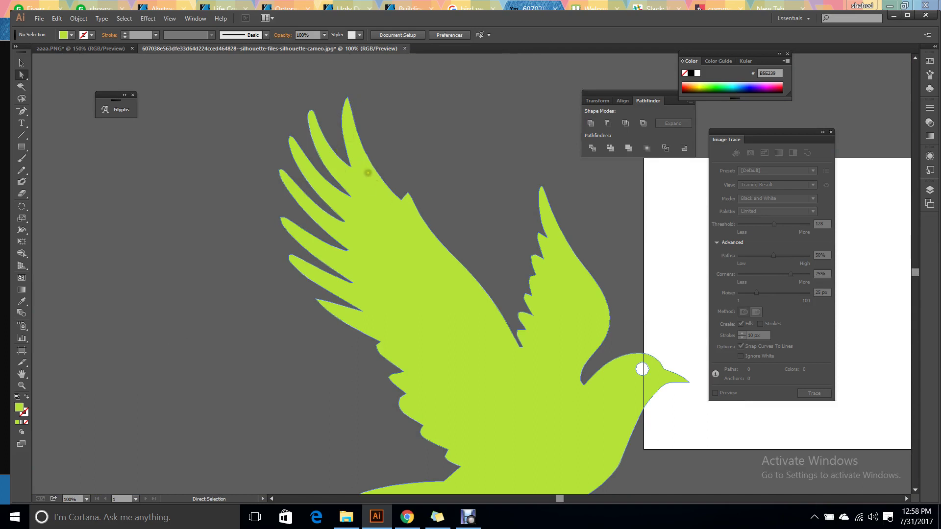
# - Curve the short edge at the notch between the larger wing's top two feathers by pulling the innermost anchor's handle down, then deselect
pyautogui.scroll(9, 367, 176)
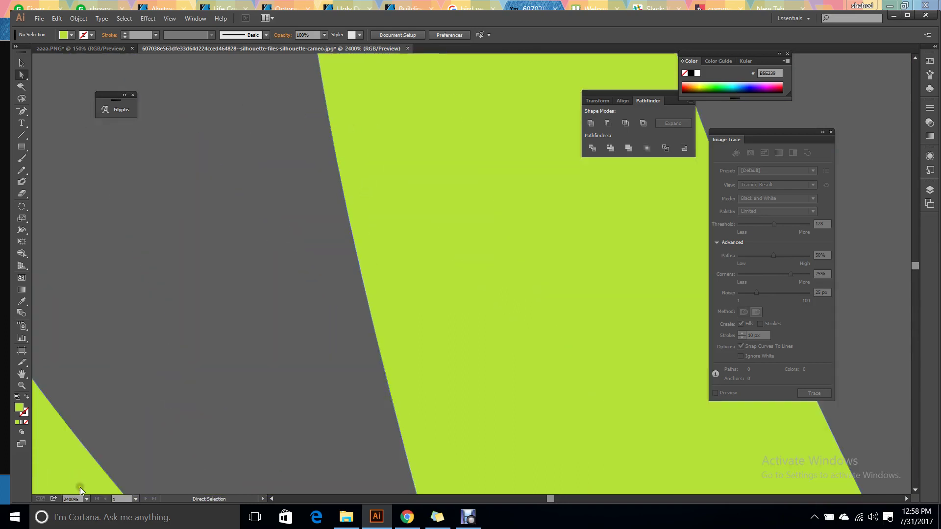
pyautogui.press('space')
pyautogui.moveTo(300, 309); pyautogui.dragTo(213, 118)
pyautogui.click(203, 272)
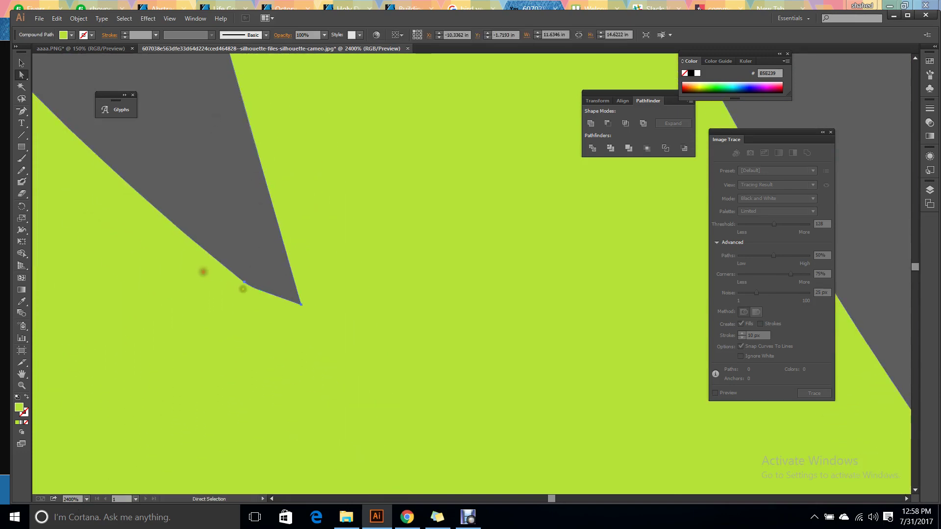
pyautogui.click(254, 289)
pyautogui.click(268, 296)
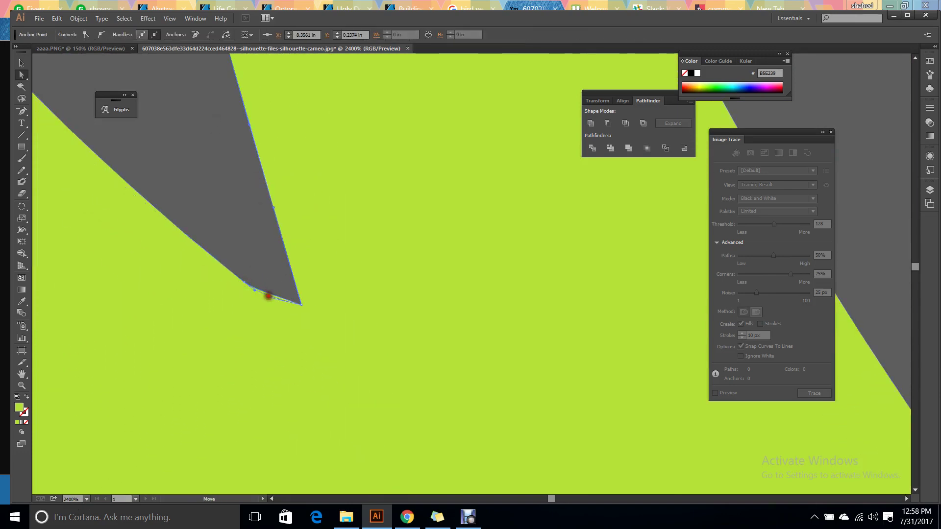
pyautogui.moveTo(268, 296); pyautogui.dragTo(265, 301)
pyautogui.click(258, 265)
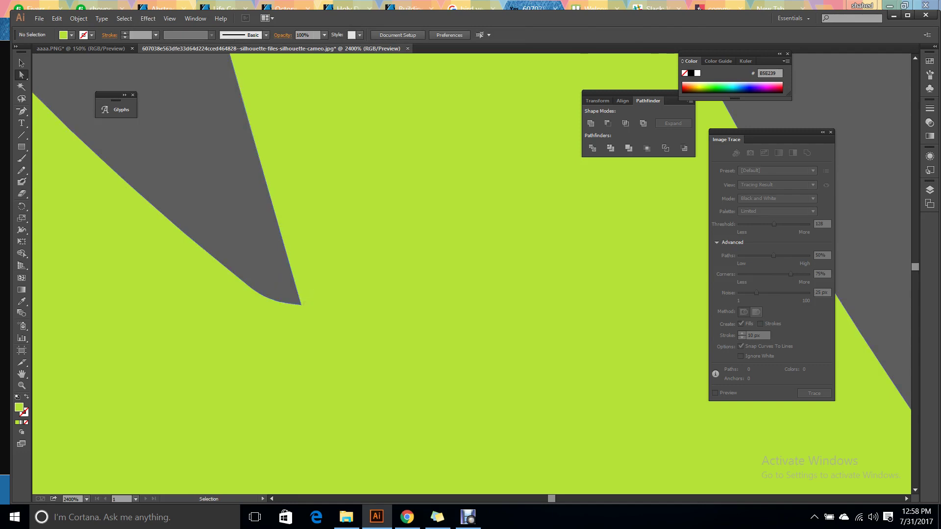
# - Move the innermost anchor of the notch between the larger wing's top two feathers slightly down and right, then deselect the path
pyautogui.scroll(-10, 302, 304)
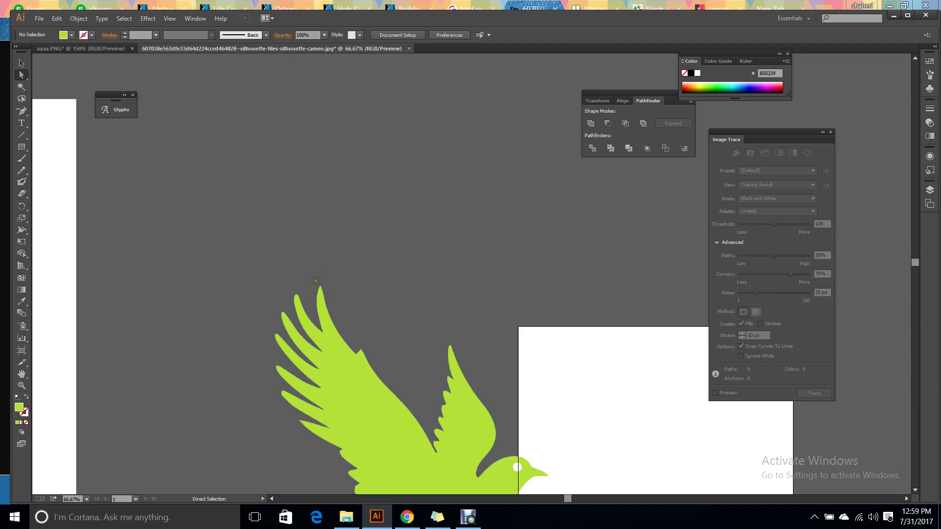
pyautogui.scroll(8, 312, 289)
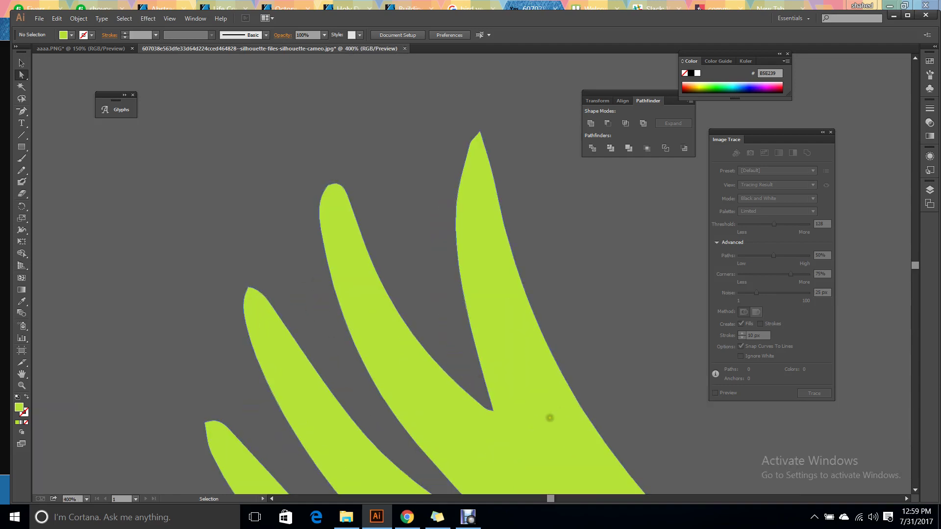
pyautogui.scroll(1, 443, 407)
pyautogui.scroll(1, 390, 397)
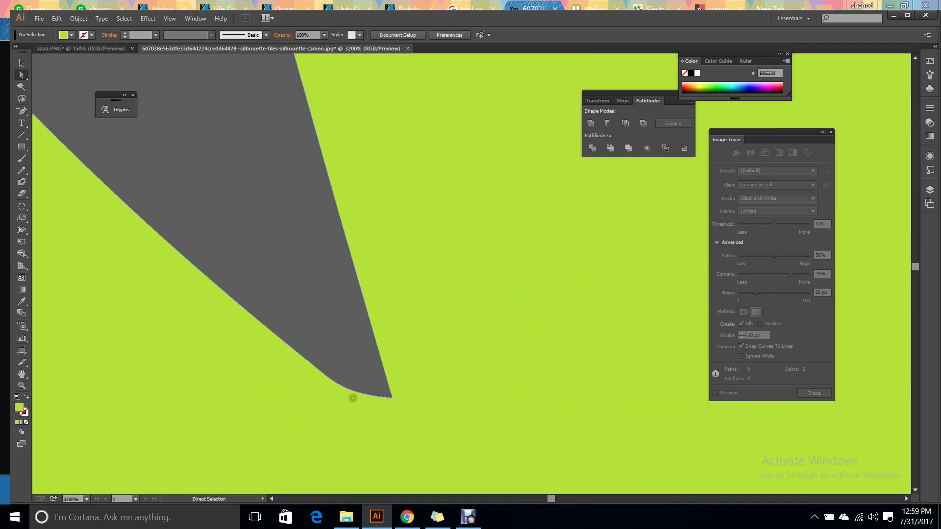
pyautogui.click(345, 394)
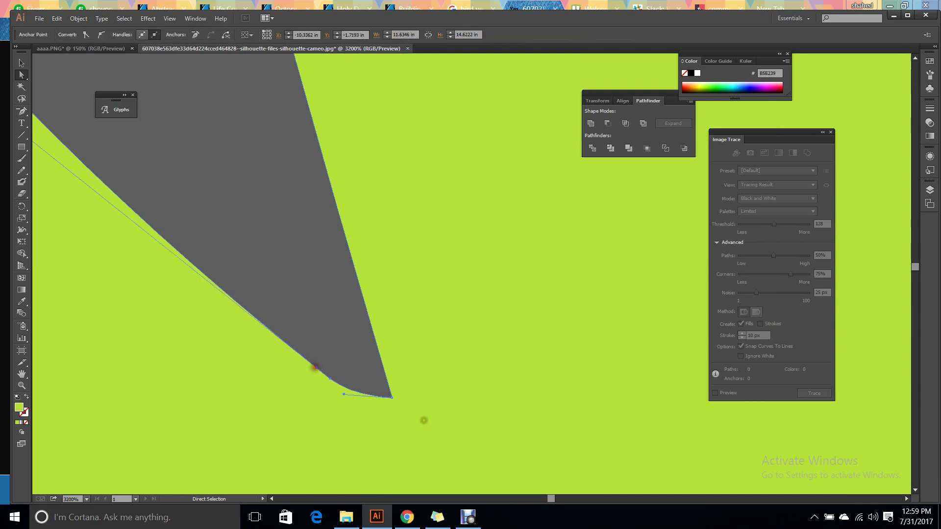
pyautogui.moveTo(393, 401); pyautogui.dragTo(395, 408)
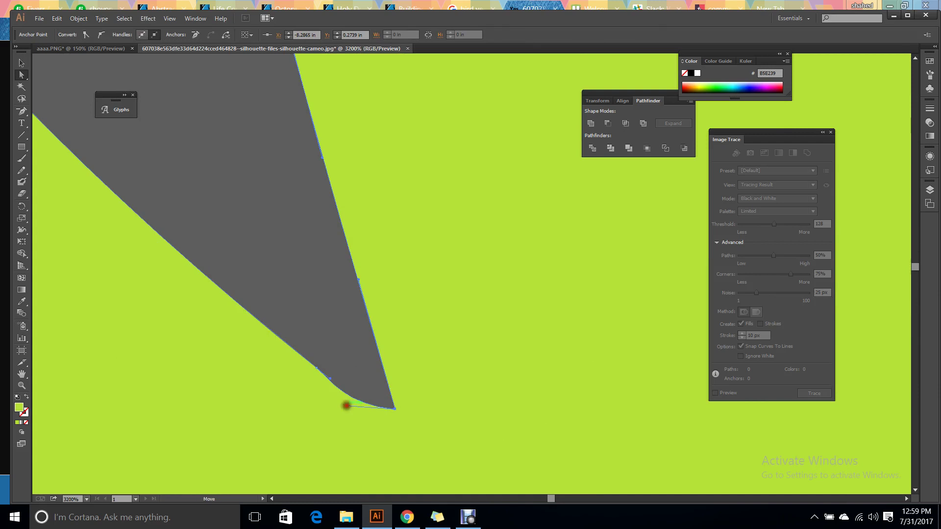
pyautogui.click(393, 374)
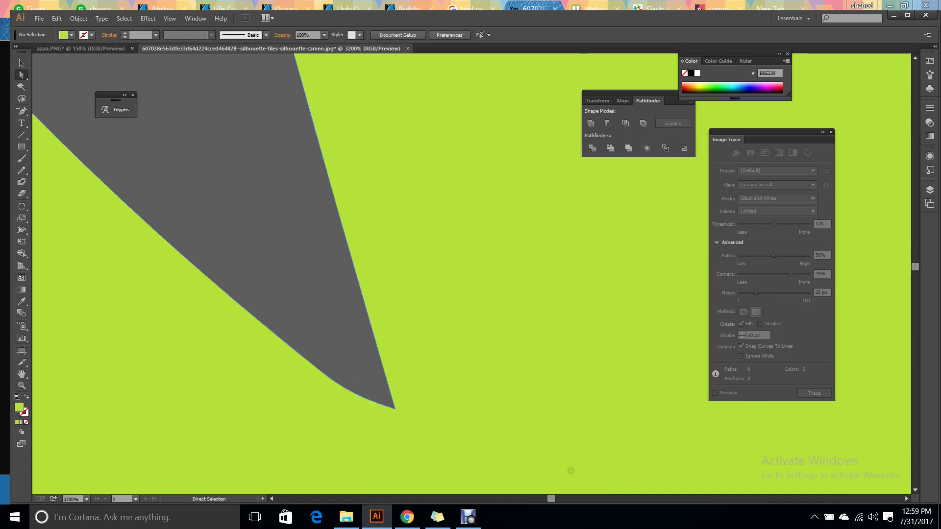
# - Examine the outline and anchors at the rounded tip of the larger wing's second feather
pyautogui.scroll(-4, 475, 442)
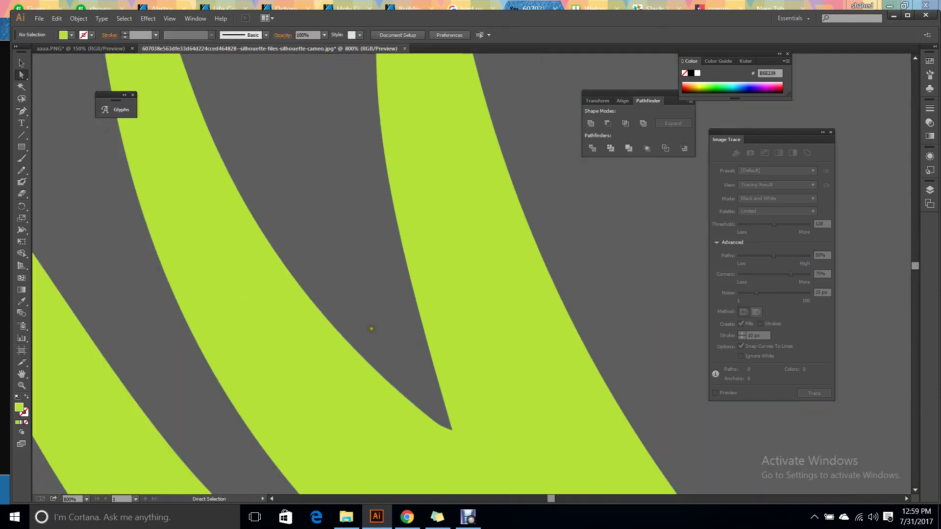
pyautogui.scroll(-1, 399, 414)
pyautogui.scroll(1, 353, 235)
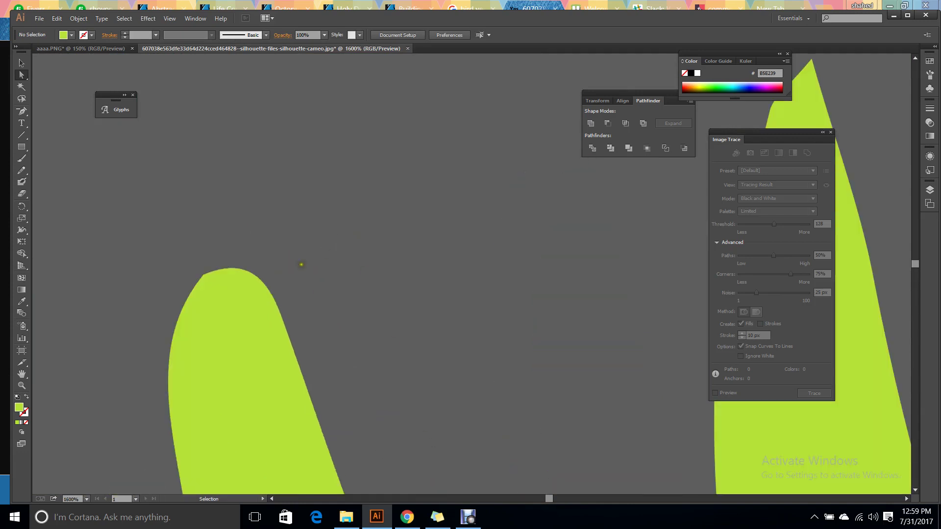
pyautogui.click(221, 288)
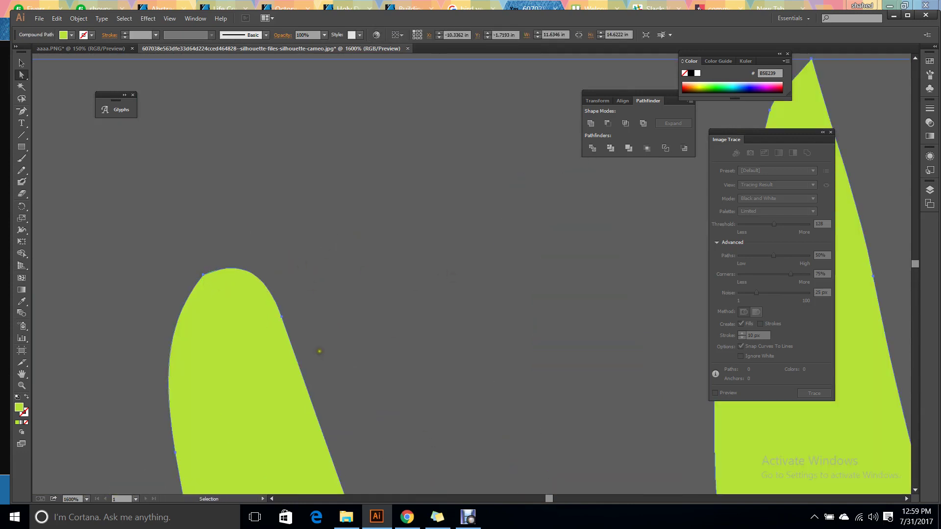
pyautogui.scroll(-6, 323, 343)
pyautogui.scroll(-1, 208, 295)
pyautogui.click(208, 295)
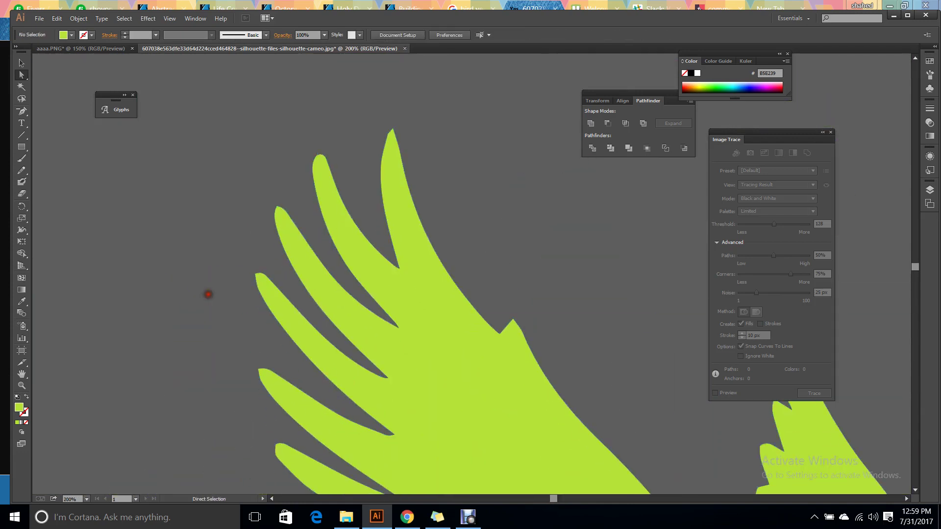
# - Round the pointed tip of the larger wing's fourth feather by nudging the tip anchor and pulling its handles outward, then deselect
pyautogui.scroll(4, 228, 294)
pyautogui.click(218, 279)
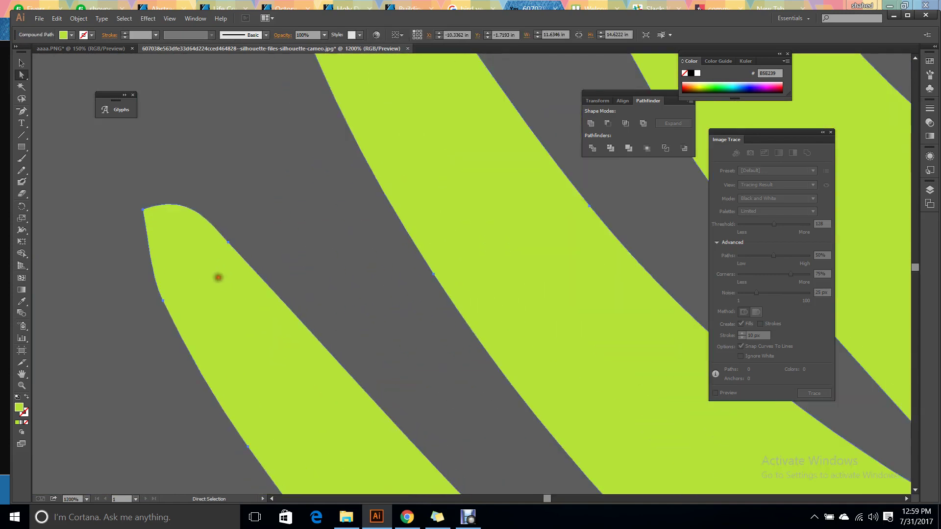
pyautogui.click(143, 209)
pyautogui.moveTo(150, 240); pyautogui.dragTo(129, 249)
pyautogui.click(97, 258)
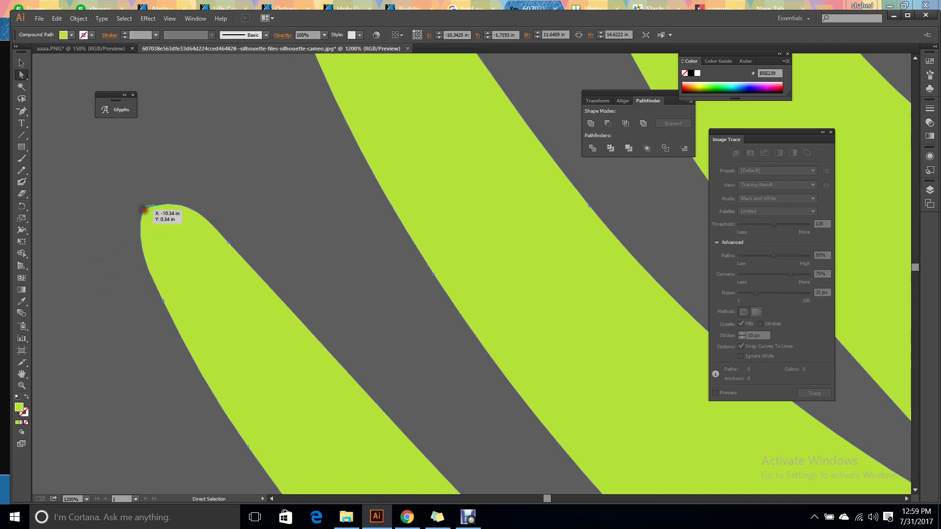
pyautogui.moveTo(144, 212); pyautogui.dragTo(145, 211)
pyautogui.moveTo(194, 194); pyautogui.dragTo(188, 188)
pyautogui.moveTo(134, 249); pyautogui.dragTo(127, 234)
pyautogui.click(101, 262)
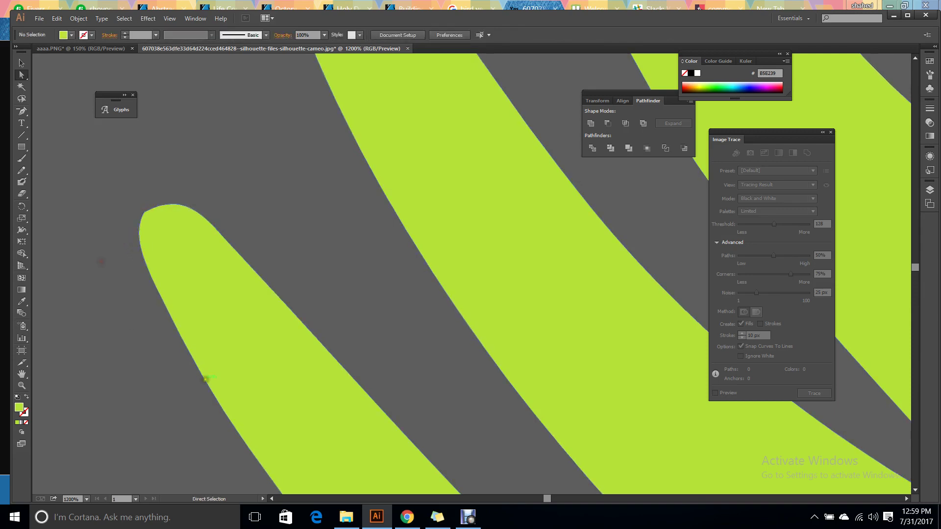
# - Remove the excess anchor on the left side of the larger wing's top feather tip with Delete Anchor Point
pyautogui.scroll(-4, 208, 380)
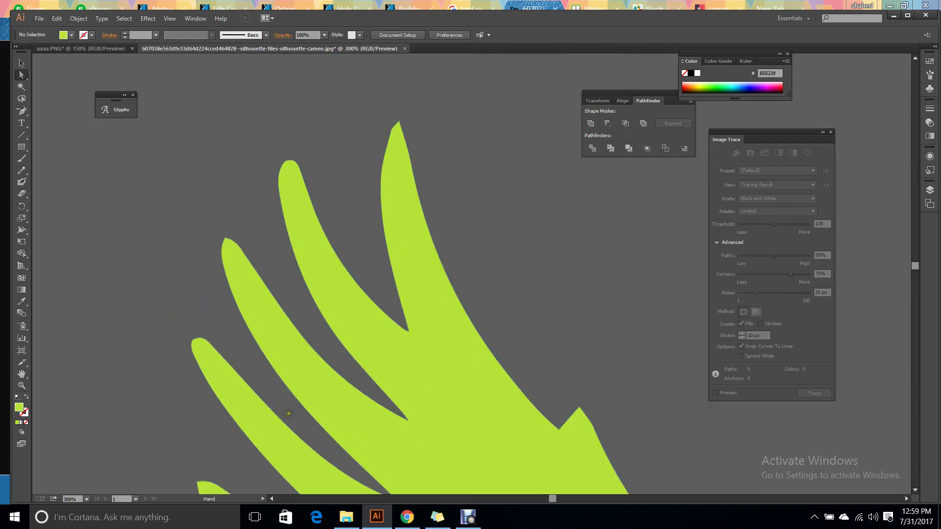
pyautogui.moveTo(294, 401)
pyautogui.mouseDown()
pyautogui.moveTo(289, 369)
pyautogui.moveTo(286, 403)
pyautogui.mouseUp()
pyautogui.scroll(5, 419, 105)
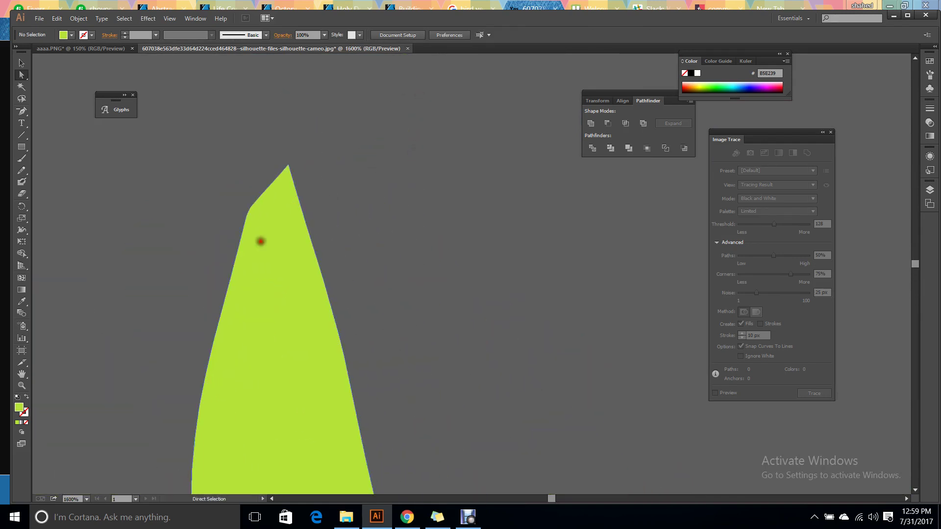
pyautogui.click(261, 241)
pyautogui.click(25, 74)
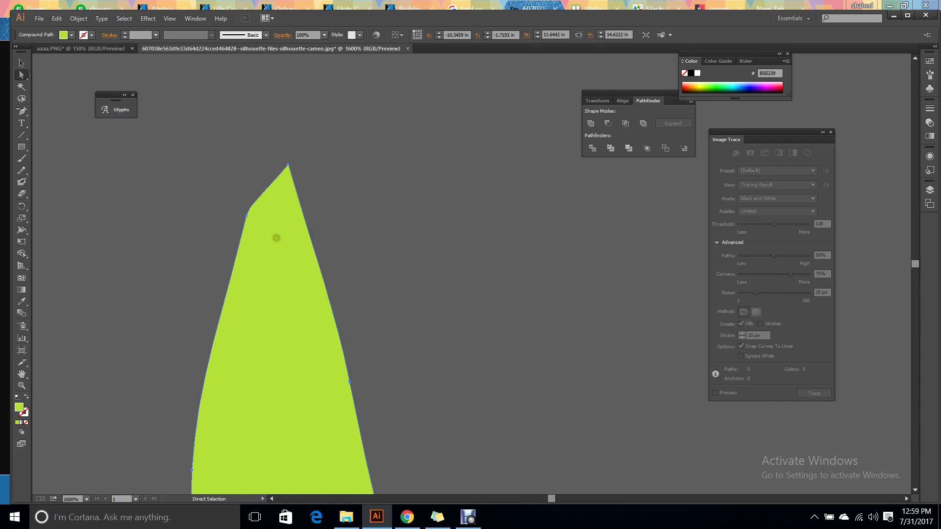
pyautogui.scroll(-3, 280, 237)
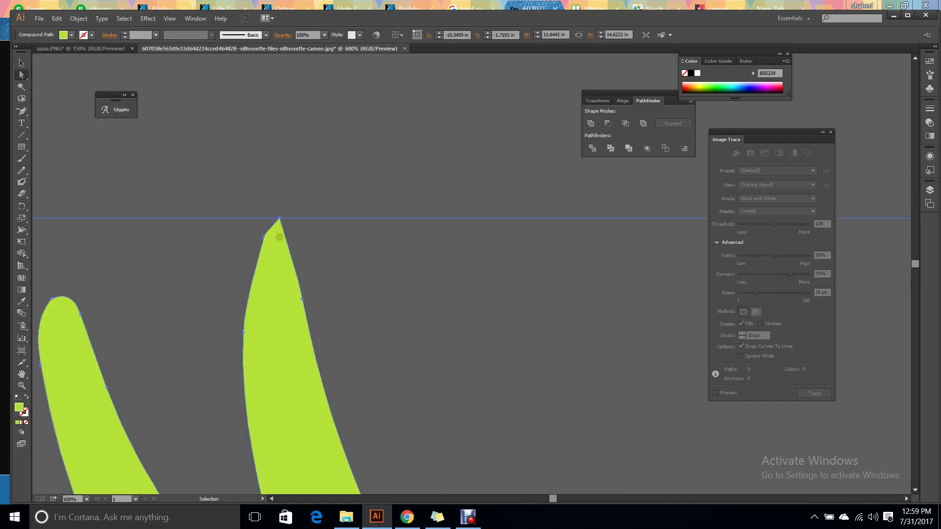
pyautogui.click(21, 111)
pyautogui.click(264, 236)
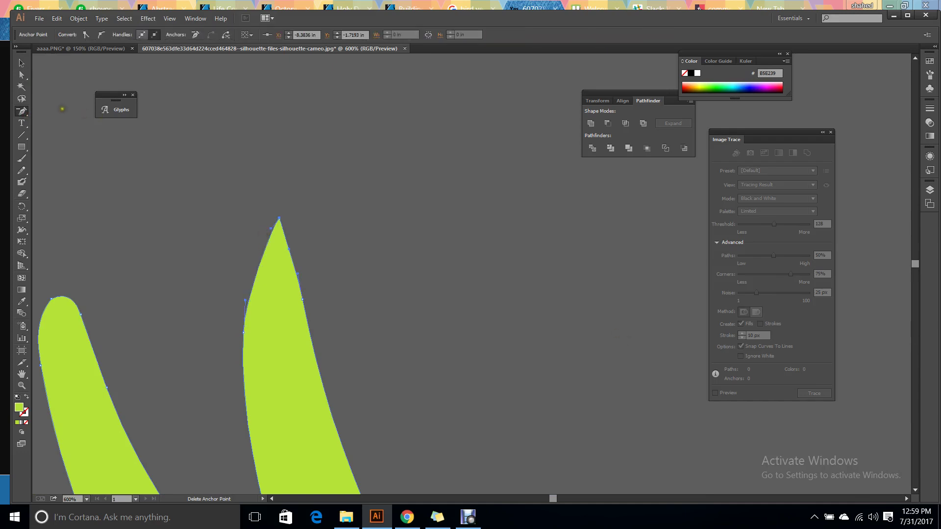
# - Round the left side of the top feather's tip by pulling the tip anchor's left handle outward and up, then deselect
pyautogui.click(22, 75)
pyautogui.moveTo(275, 226); pyautogui.dragTo(255, 211)
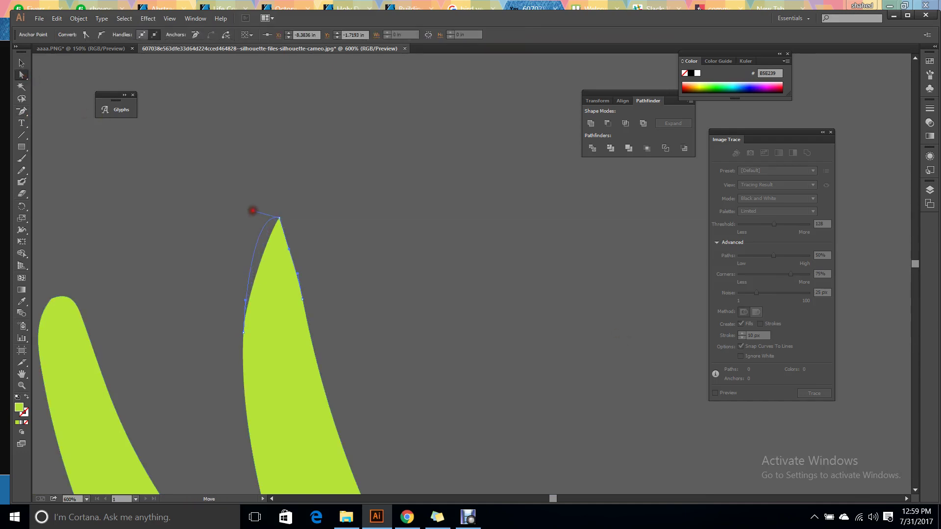
pyautogui.click(407, 209)
# - Examine the whole bird and the smaller wing's serrated feather edge up close, then leave the bird deselected with the Selection tool active
pyautogui.scroll(-3, 522, 310)
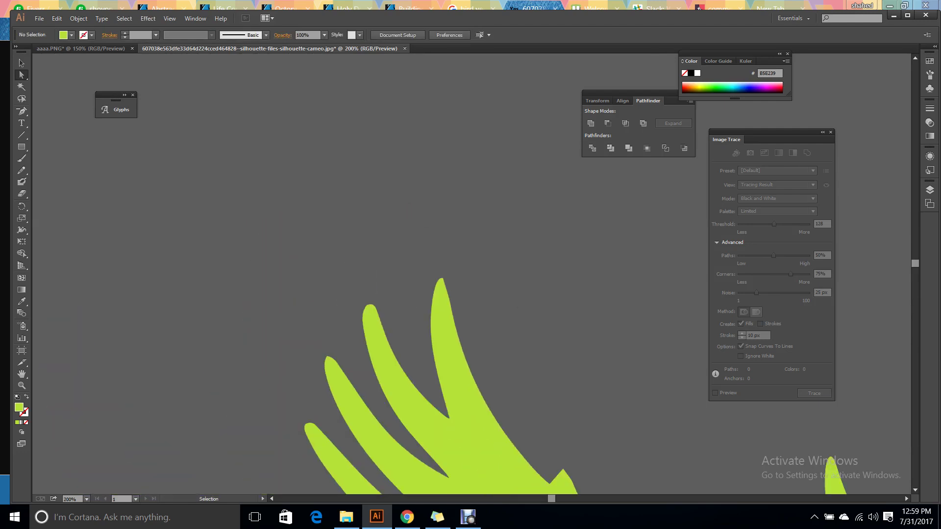
pyautogui.scroll(-3, 521, 310)
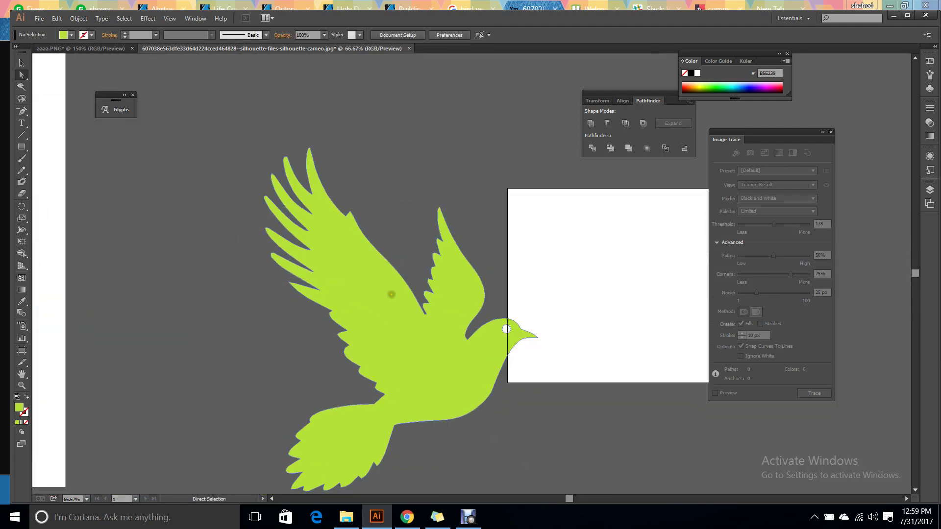
pyautogui.scroll(3, 488, 356)
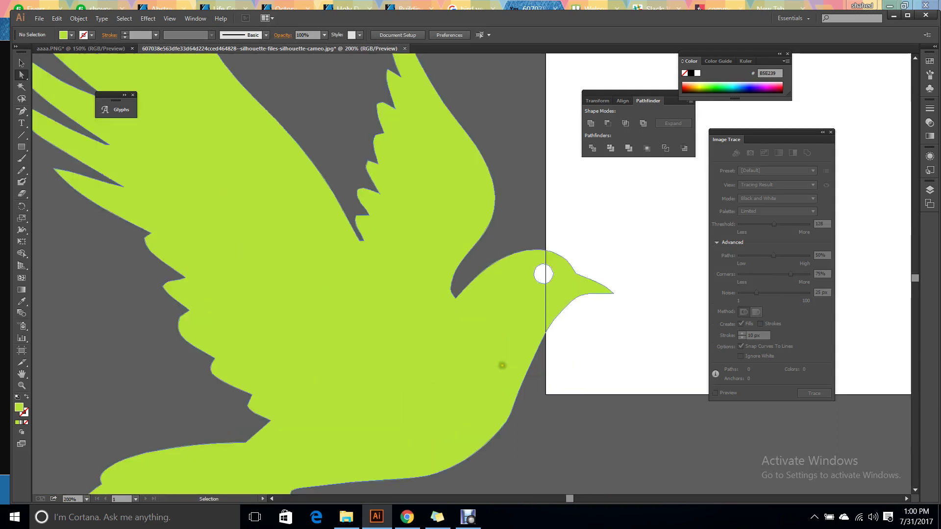
pyautogui.scroll(1, 502, 365)
pyautogui.scroll(3, 418, 267)
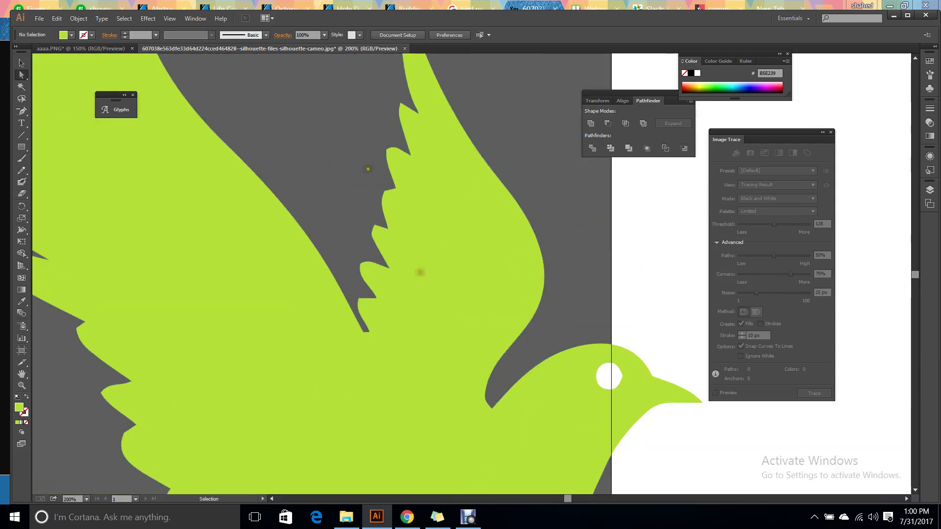
pyautogui.scroll(1, 371, 294)
pyautogui.scroll(1, 415, 285)
pyautogui.click(316, 252)
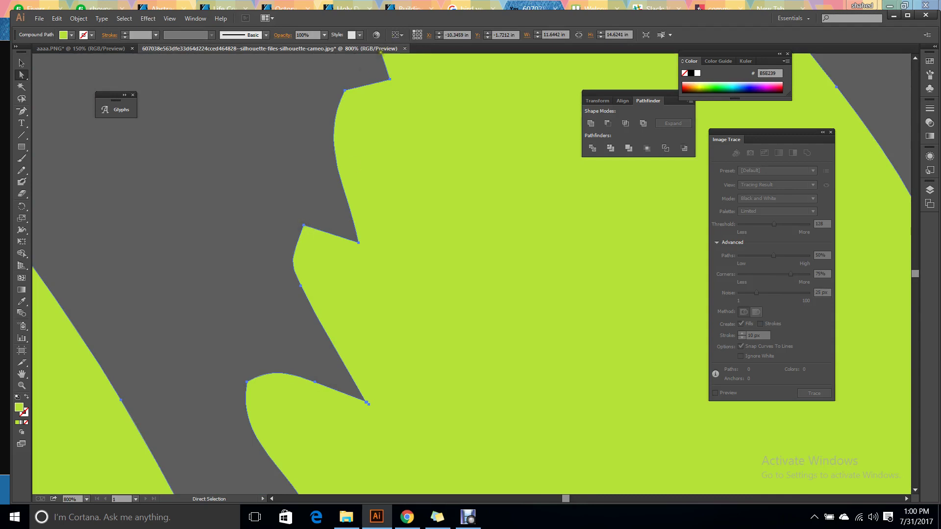
pyautogui.scroll(-8, 261, 276)
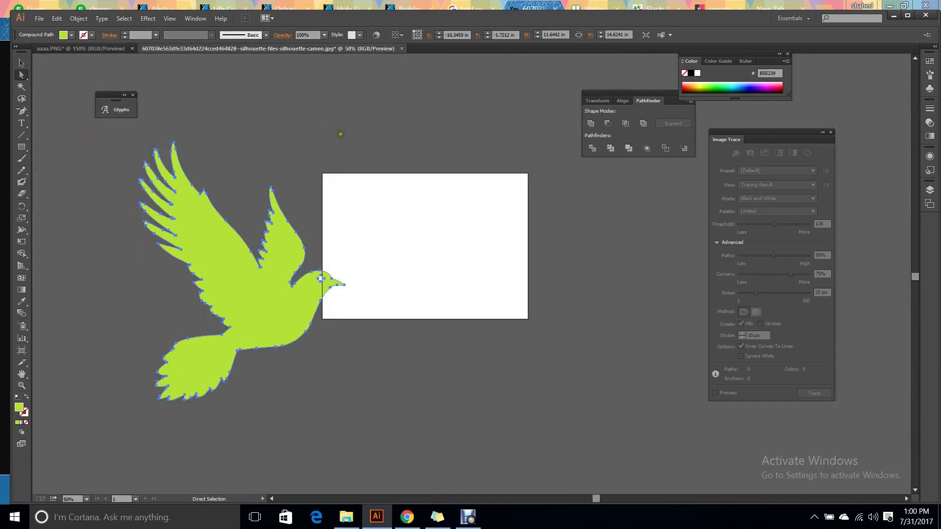
pyautogui.click(20, 62)
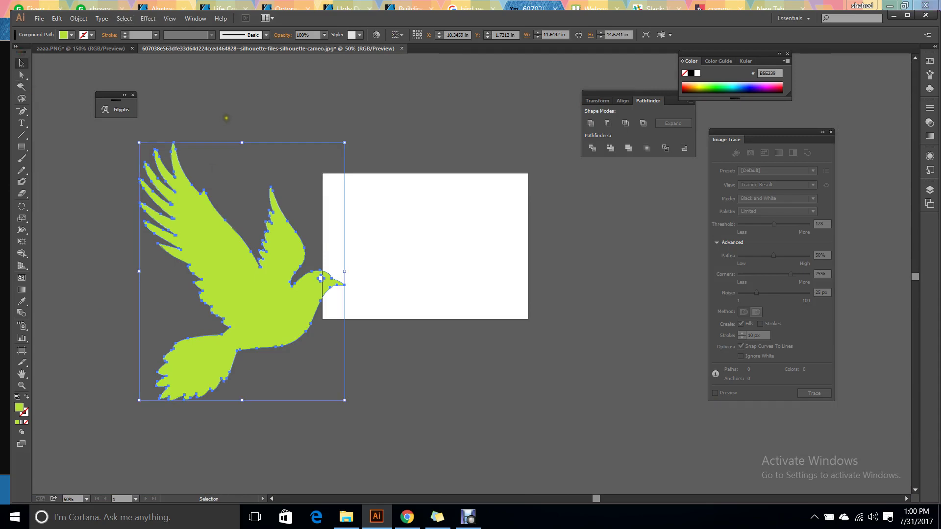
pyautogui.click(226, 118)
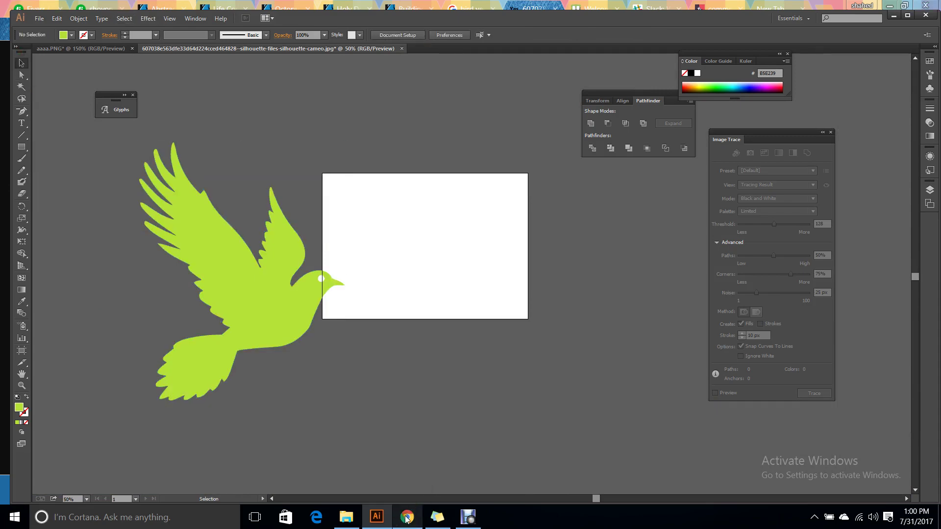
# - Browse the Downloads folder for another source image and open Design_6 in the photo viewer
pyautogui.click(346, 517)
pyautogui.scroll(3, 387, 188)
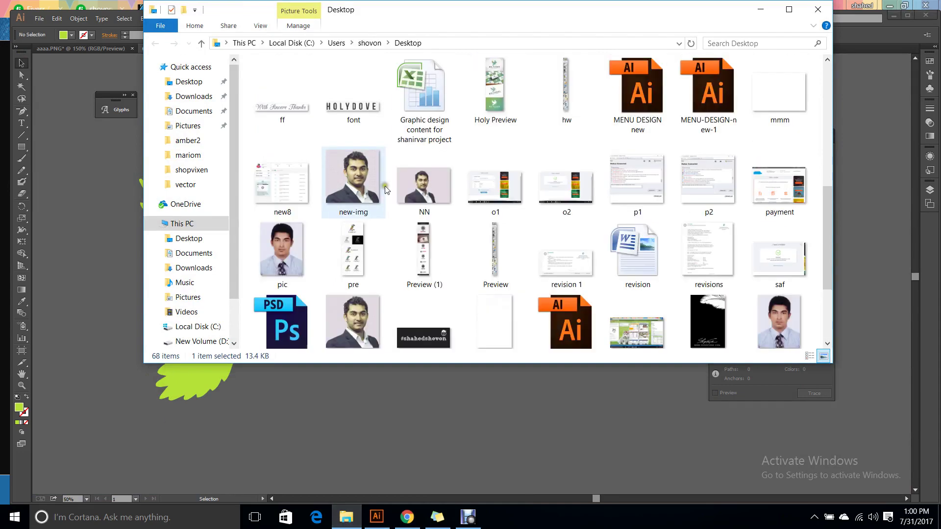
pyautogui.scroll(3, 387, 189)
pyautogui.click(194, 96)
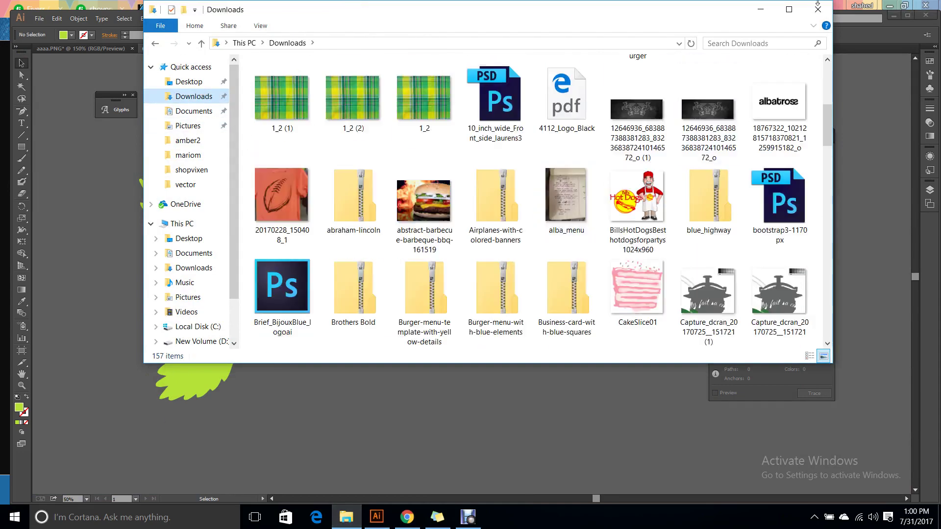
pyautogui.scroll(-5, 497, 120)
pyautogui.doubleClick(706, 14)
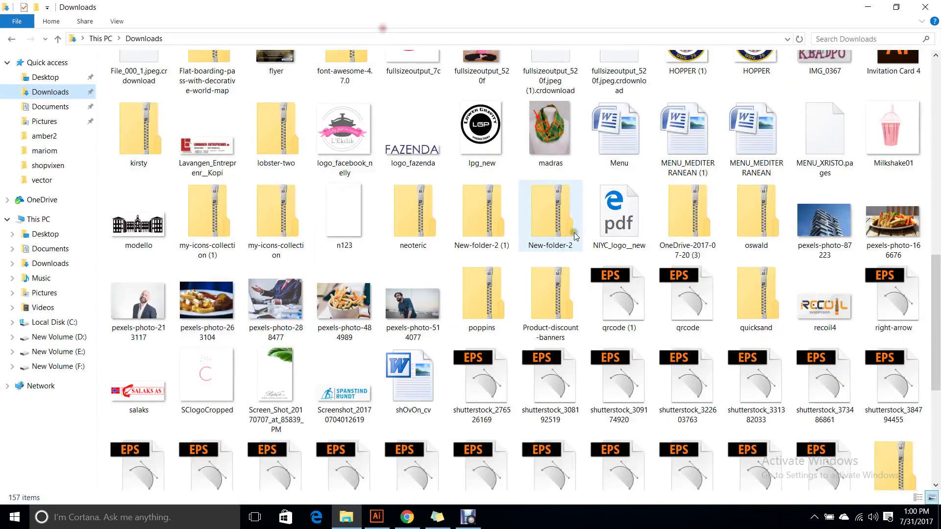
pyautogui.scroll(-4, 689, 294)
pyautogui.scroll(5, 539, 301)
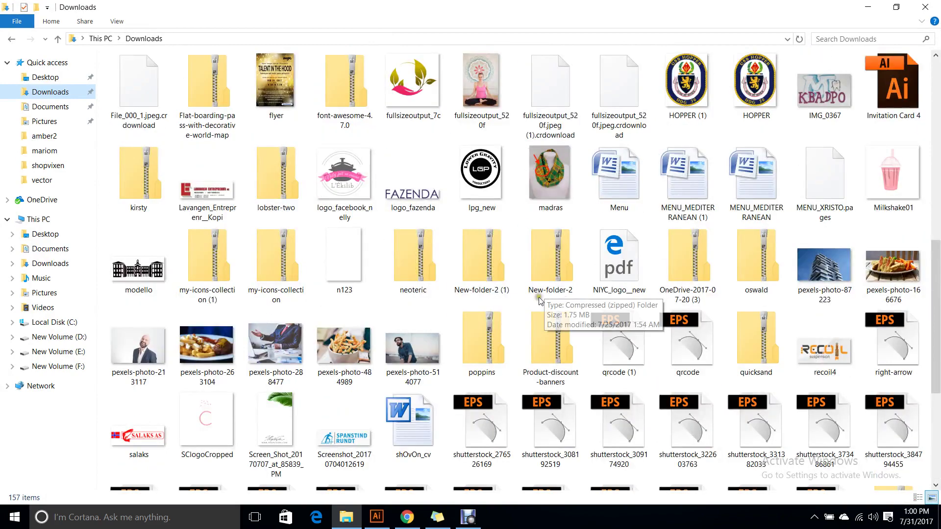
pyautogui.scroll(6, 539, 300)
pyautogui.scroll(-2, 719, 307)
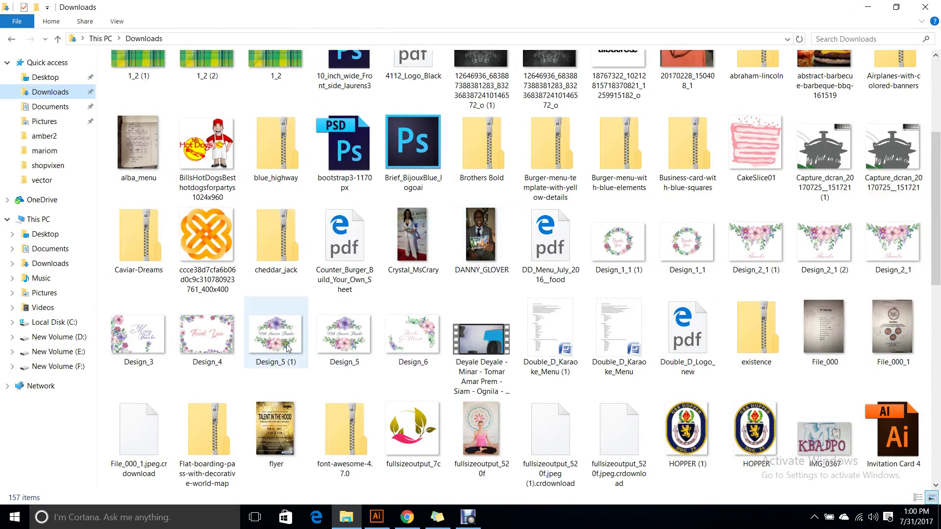
pyautogui.doubleClick(413, 338)
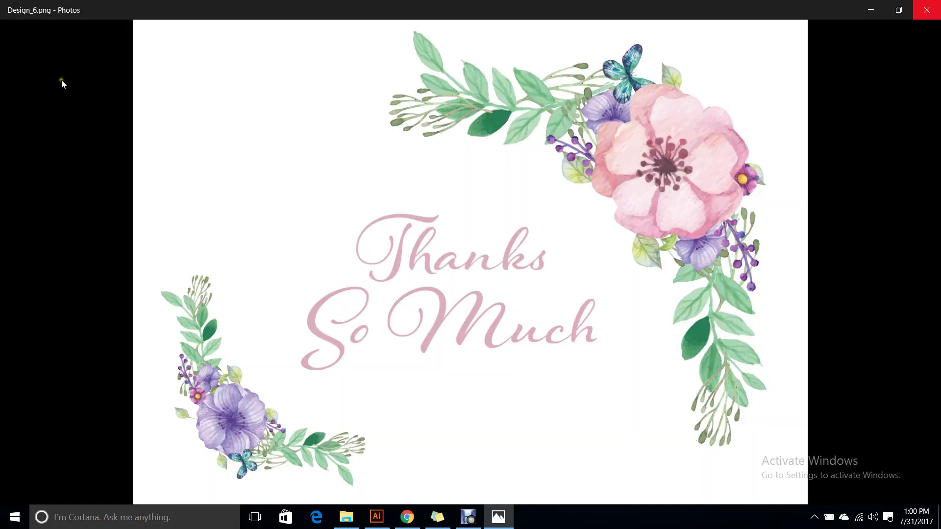
# - Examine the flowers, leaves and lettering of the Design_6 thank-you card up close, then close the photo viewer
pyautogui.moveTo(171, 223)
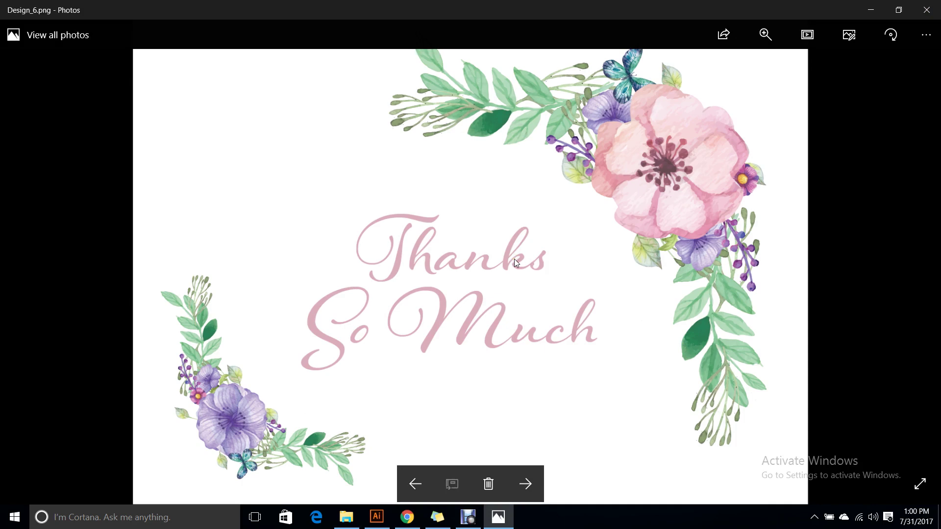
pyautogui.scroll(2, 514, 259)
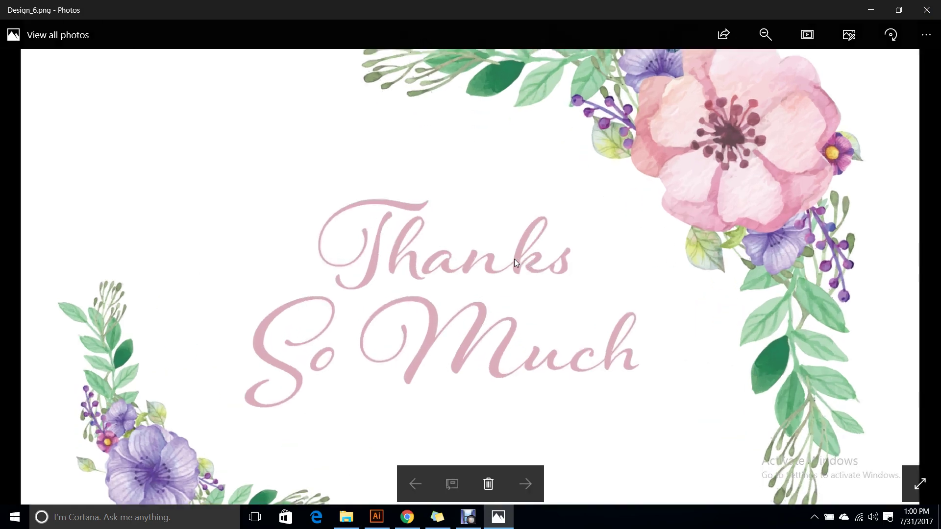
pyautogui.scroll(-1, 513, 258)
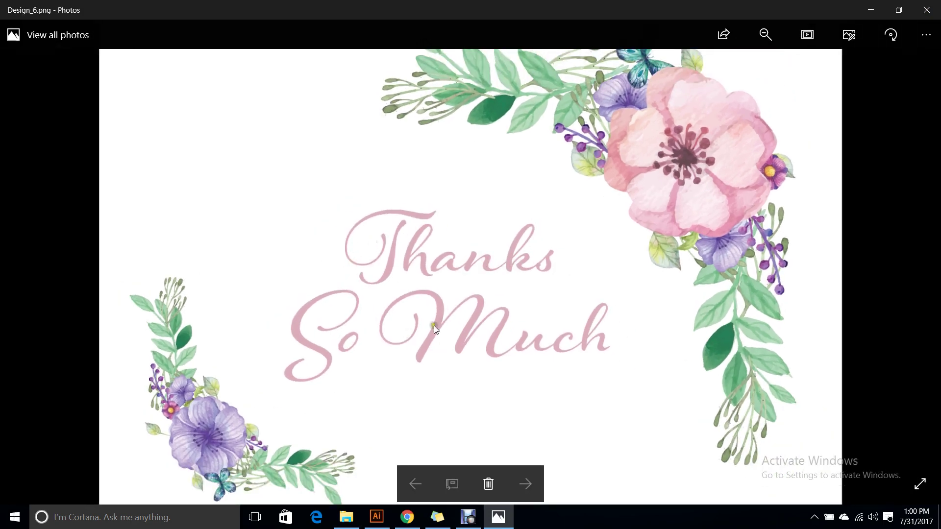
pyautogui.scroll(-1, 433, 326)
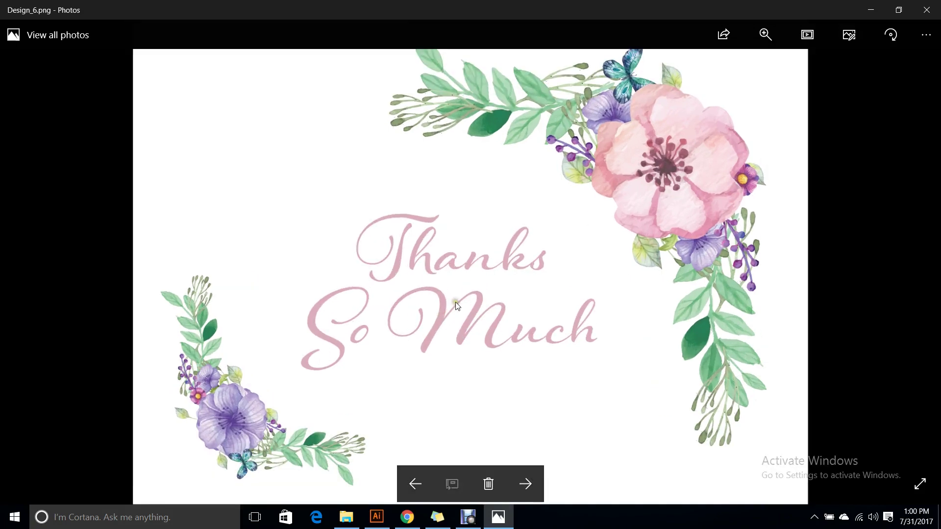
pyautogui.scroll(3, 430, 319)
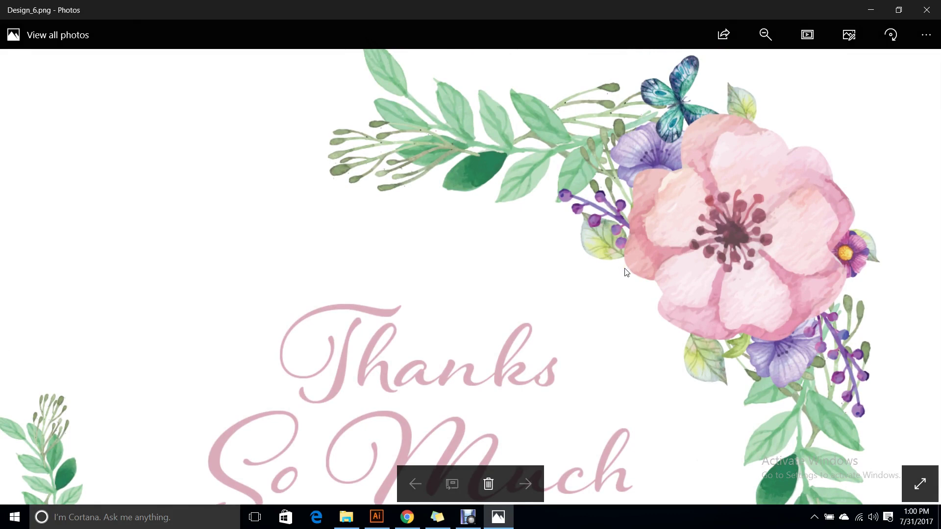
pyautogui.scroll(1, 711, 310)
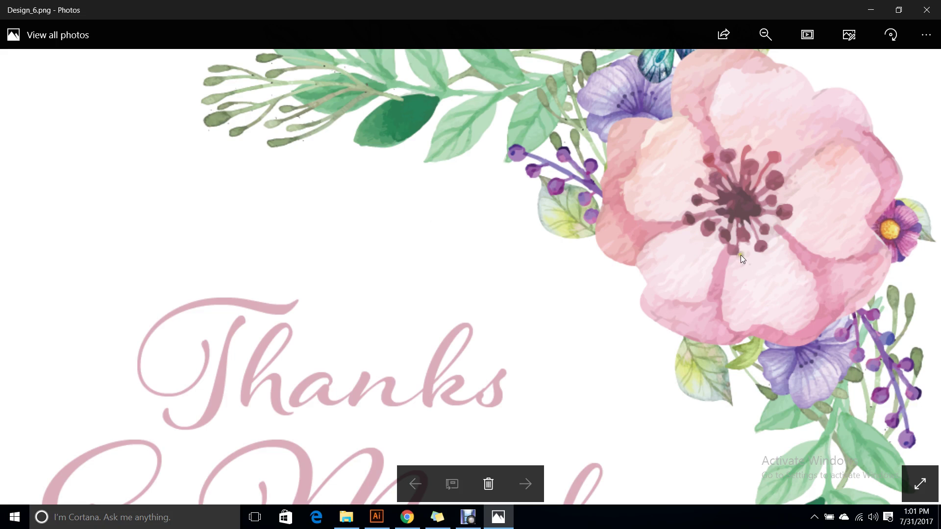
pyautogui.scroll(-3, 740, 259)
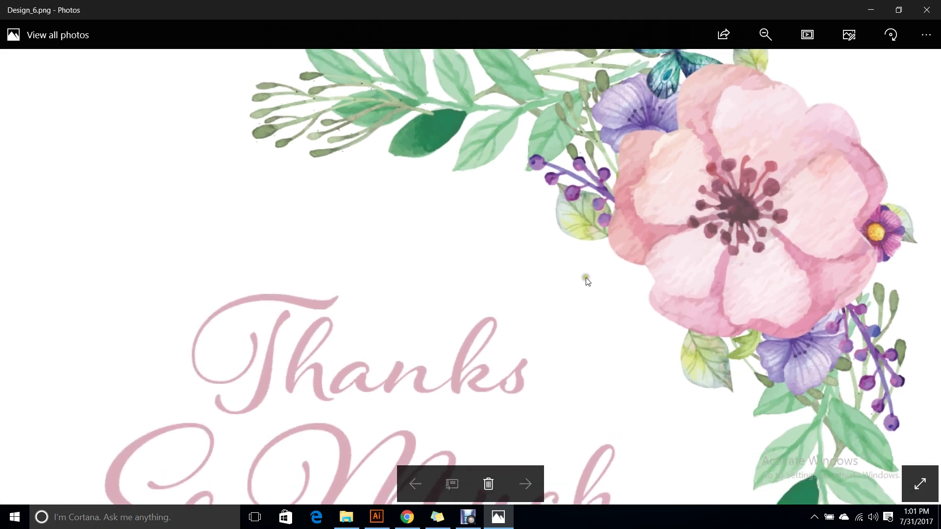
pyautogui.scroll(-3, 515, 294)
pyautogui.scroll(-2, 534, 191)
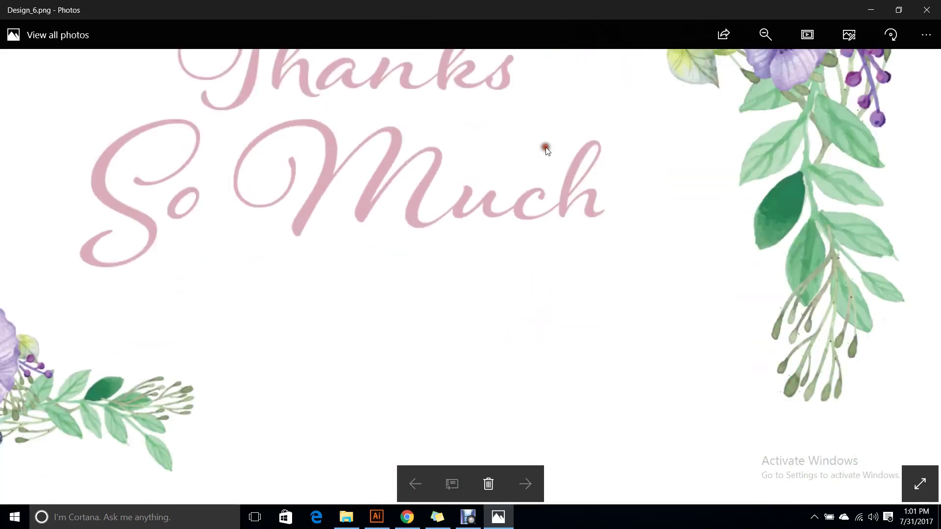
pyautogui.scroll(1, 565, 196)
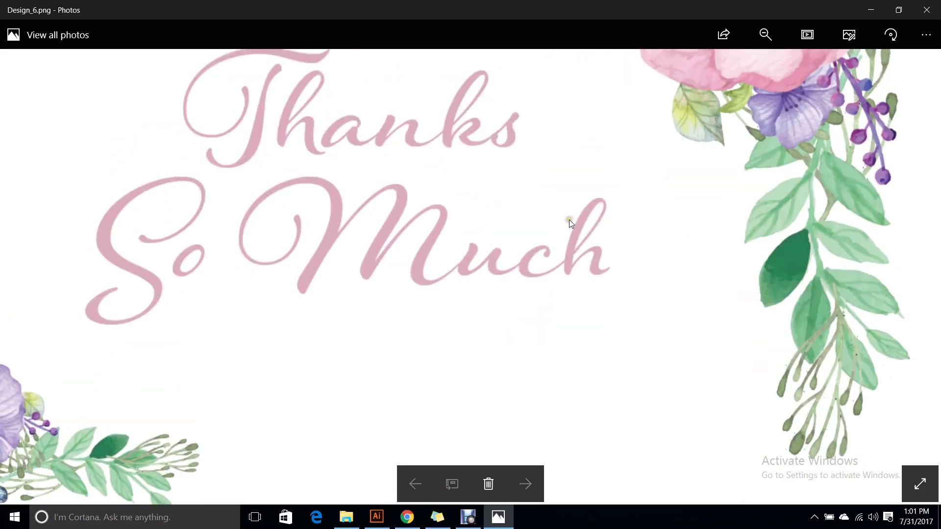
pyautogui.click(926, 10)
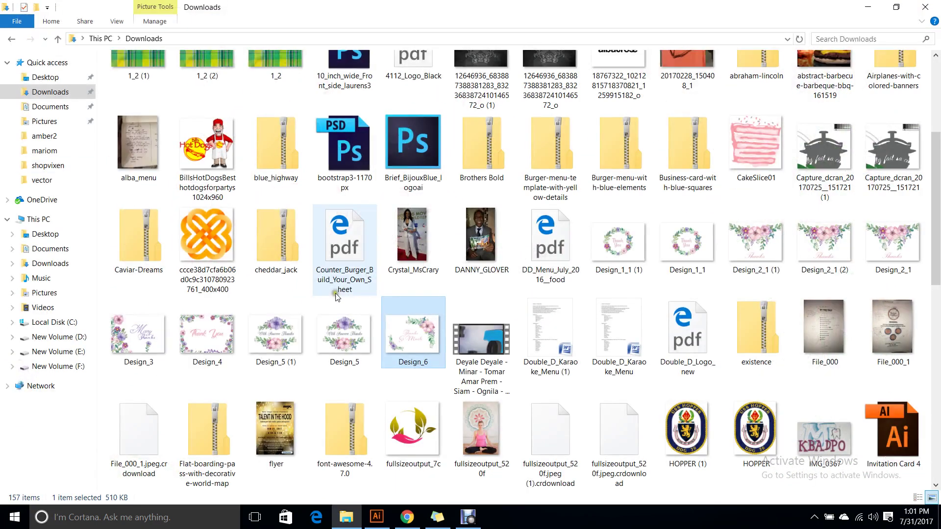
# - Open Design_6 from the Downloads folder in Illustrator
pyautogui.rightClick(409, 340)
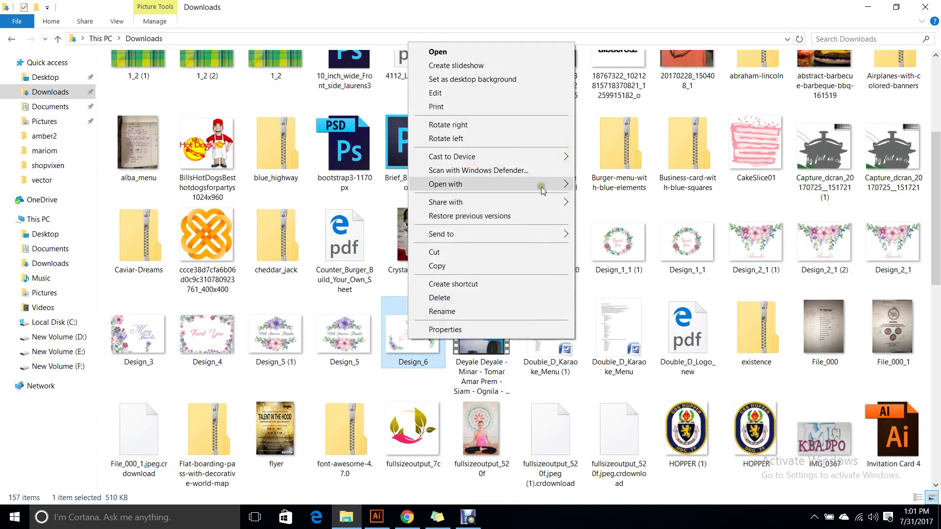
pyautogui.moveTo(542, 188)
pyautogui.click(588, 186)
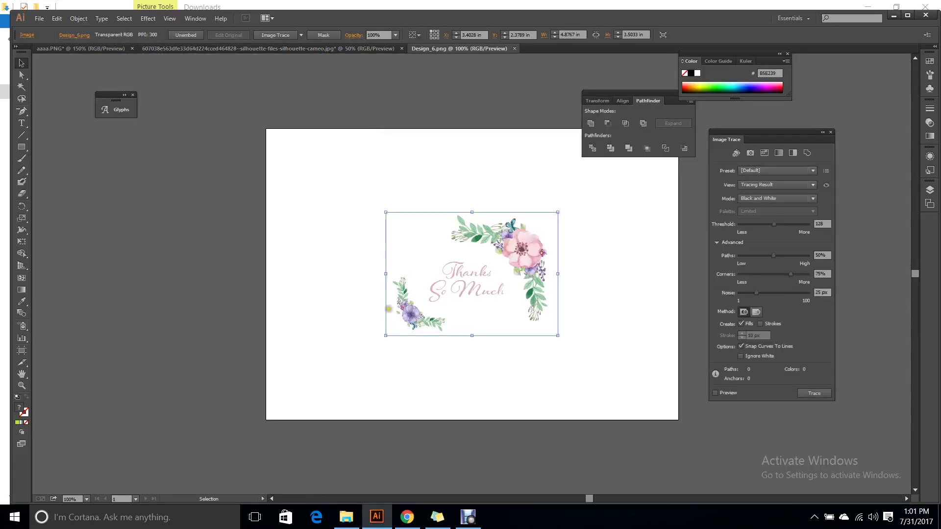
# - Enlarge the card image proportionally to about 6.75 by 4.85 in and move it off the artboard onto the empty canvas
pyautogui.moveTo(385, 335); pyautogui.dragTo(320, 383)
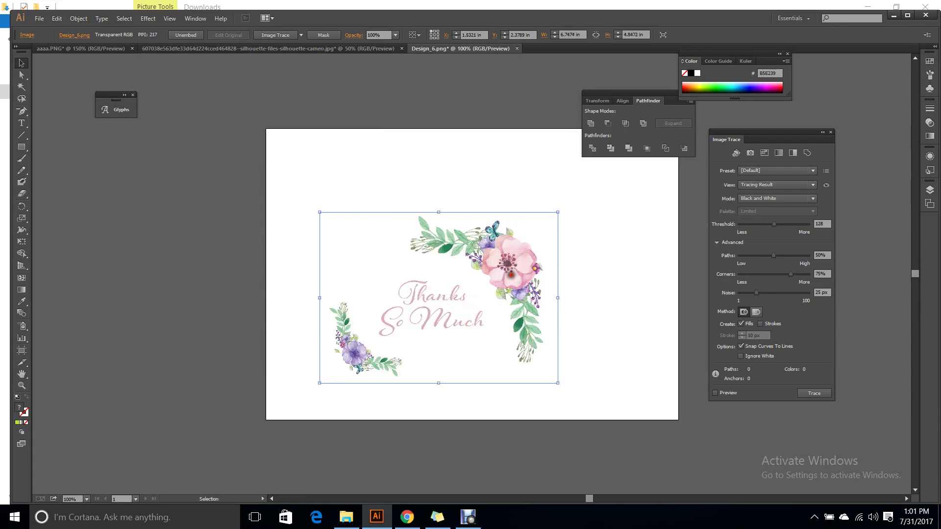
pyautogui.moveTo(510, 279); pyautogui.dragTo(182, 264)
pyautogui.moveTo(310, 287); pyautogui.dragTo(479, 290)
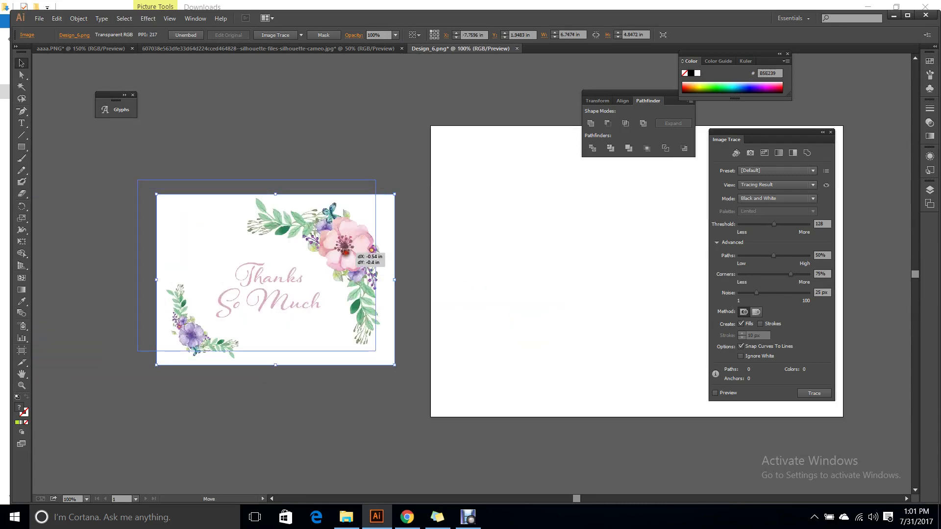
pyautogui.hotkey('ctrl', 'z')
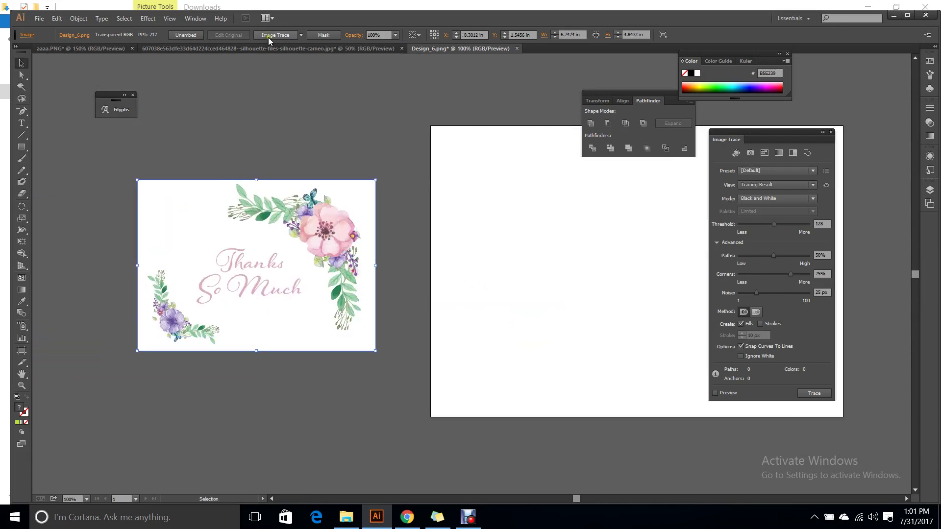
# - Review the available Image Trace presets for the selected card image
pyautogui.click(301, 37)
pyautogui.click(302, 37)
pyautogui.click(302, 37)
pyautogui.click(302, 38)
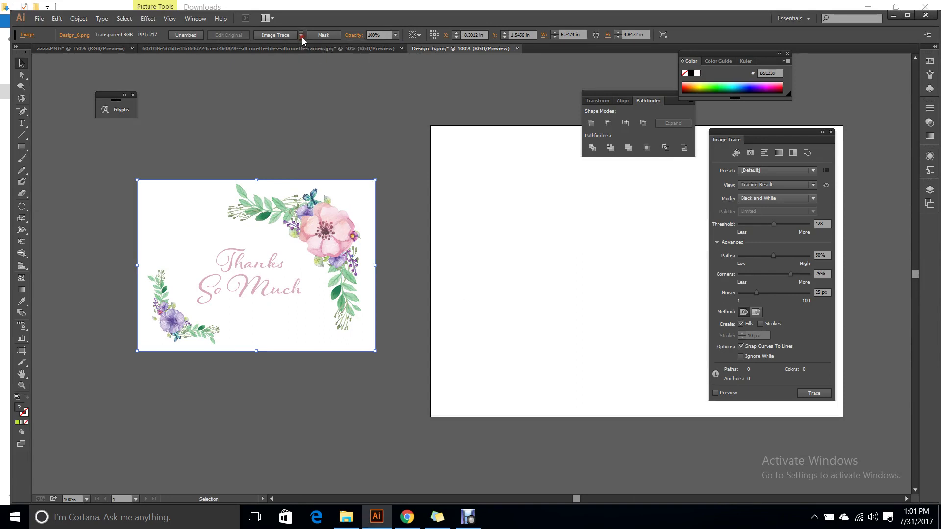
pyautogui.click(302, 37)
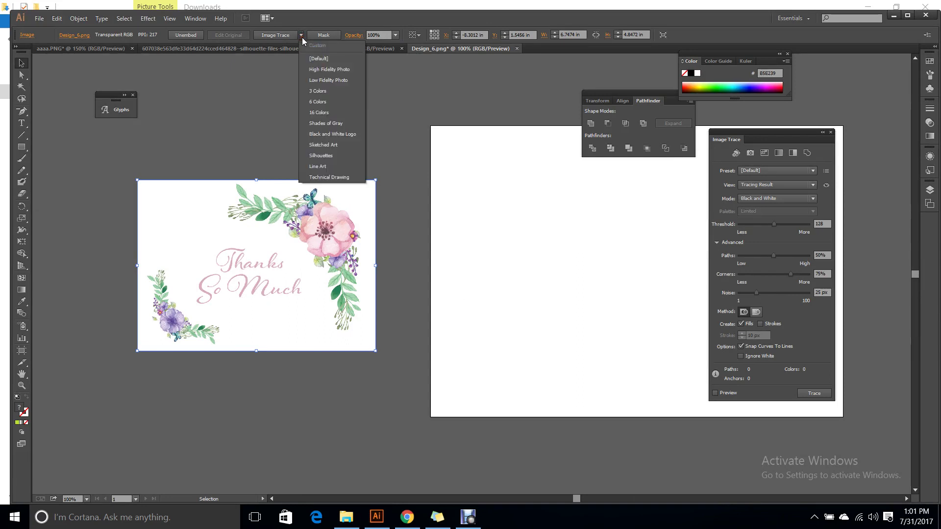
pyautogui.click(302, 37)
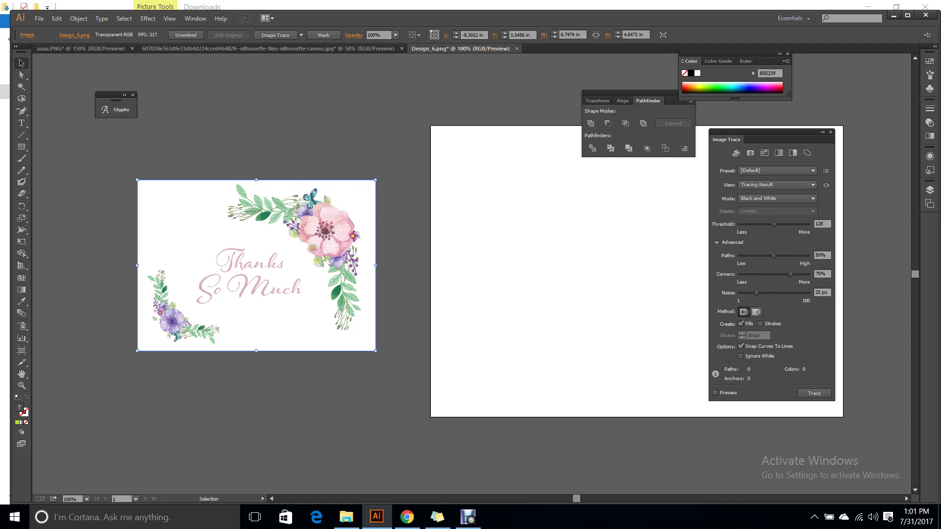
# - Inspect the card's flowers and lettering up close, shifting the image about 1 in toward the artboard
pyautogui.scroll(7, 313, 247)
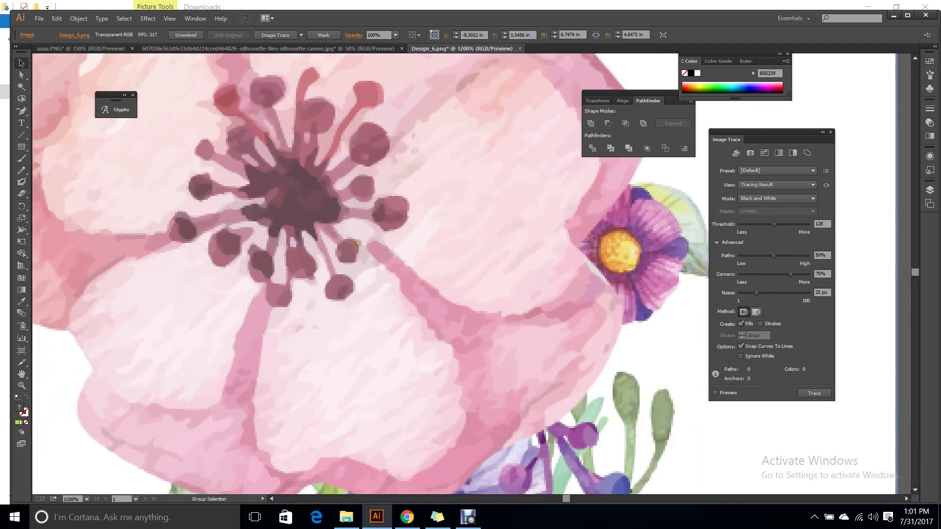
pyautogui.scroll(-5, 624, 334)
pyautogui.scroll(1, 454, 318)
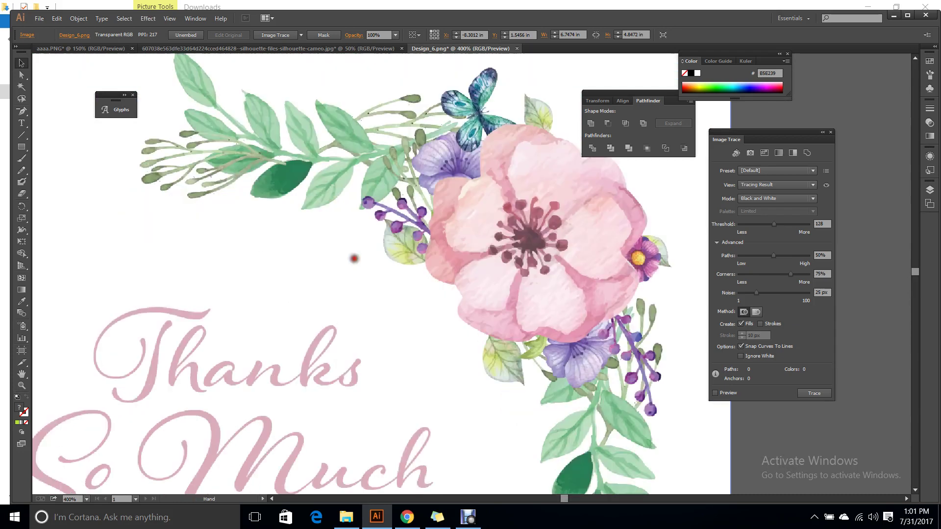
pyautogui.scroll(-1, 361, 264)
pyautogui.scroll(2, 227, 357)
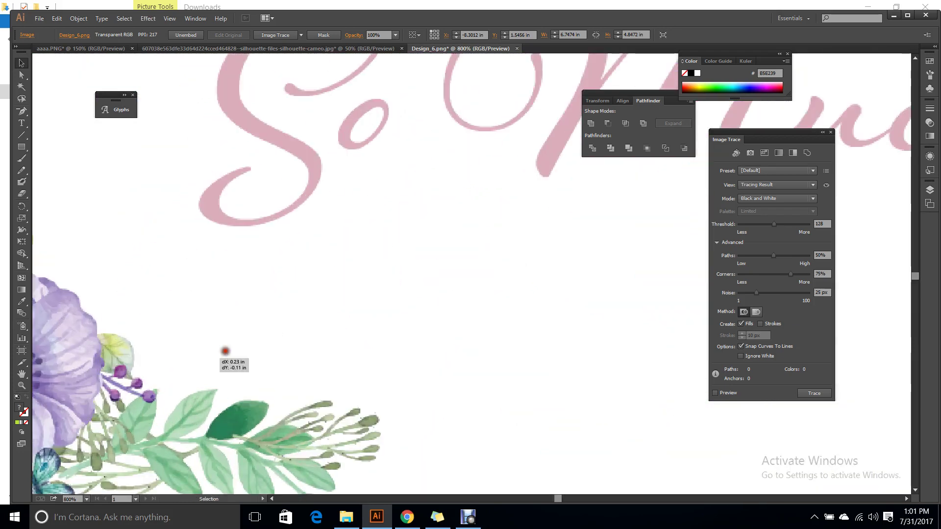
pyautogui.moveTo(227, 358); pyautogui.dragTo(437, 266)
pyautogui.scroll(-3, 333, 312)
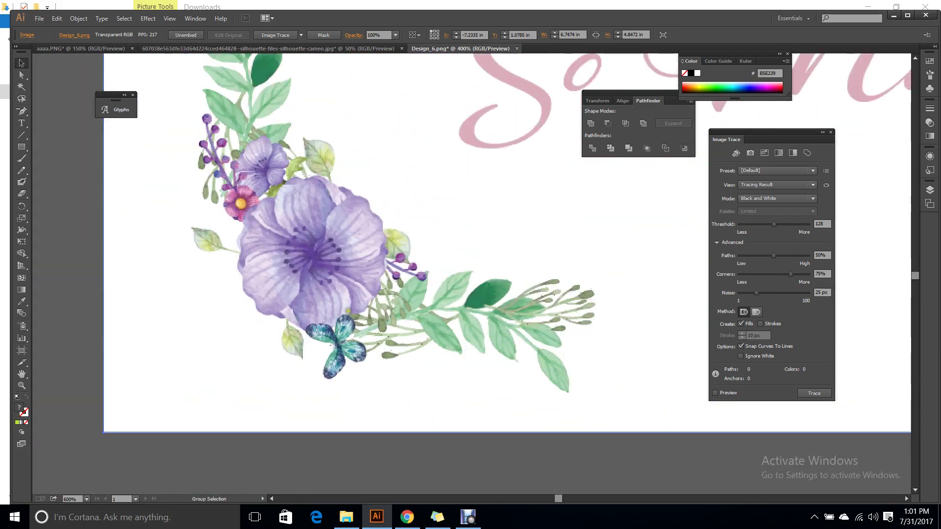
pyautogui.scroll(2, 515, 224)
pyautogui.scroll(-1, 361, 280)
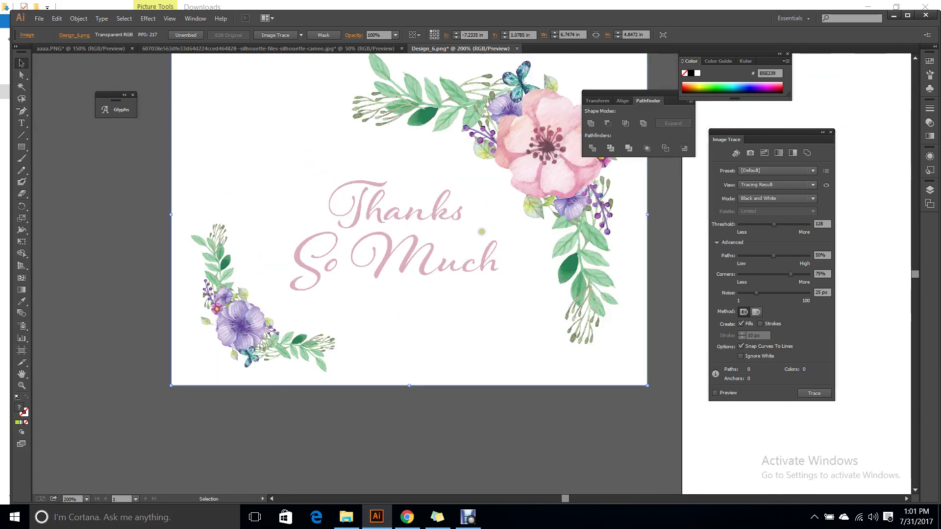
pyautogui.scroll(1, 482, 231)
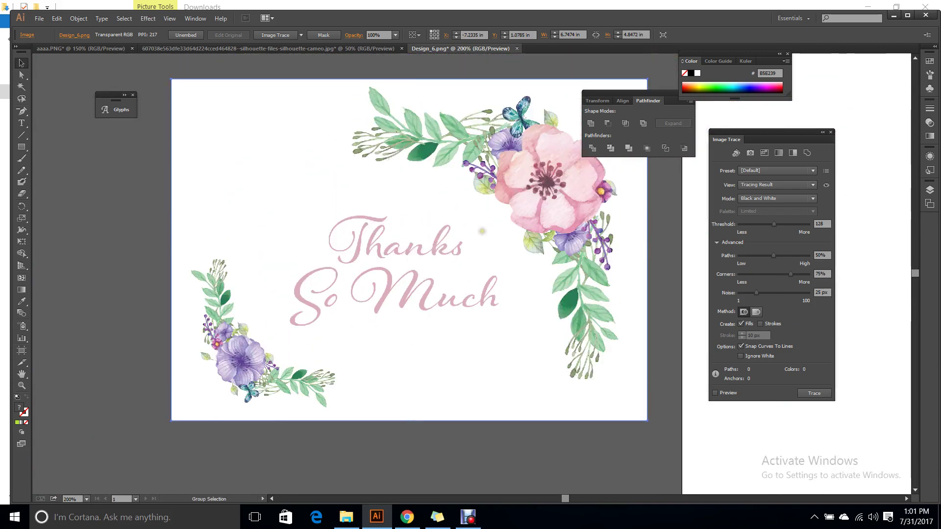
# - Trace the card image with the High Fidelity Photo preset and inspect the traced lettering up close
pyautogui.click(301, 37)
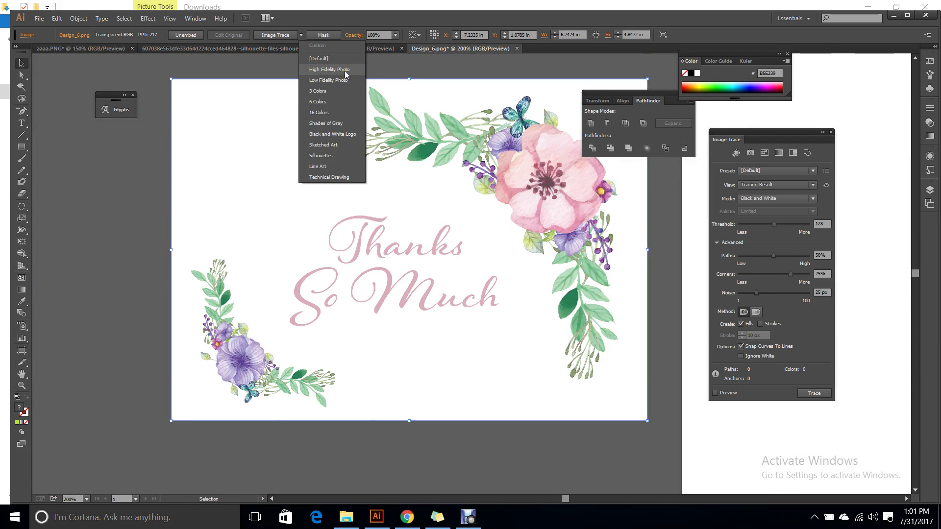
pyautogui.click(329, 70)
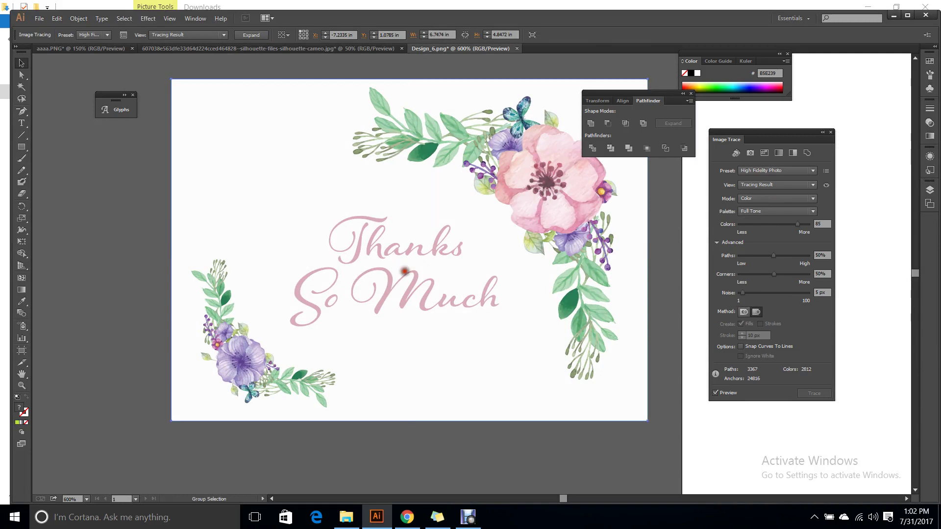
pyautogui.scroll(5, 401, 268)
pyautogui.scroll(2, 457, 153)
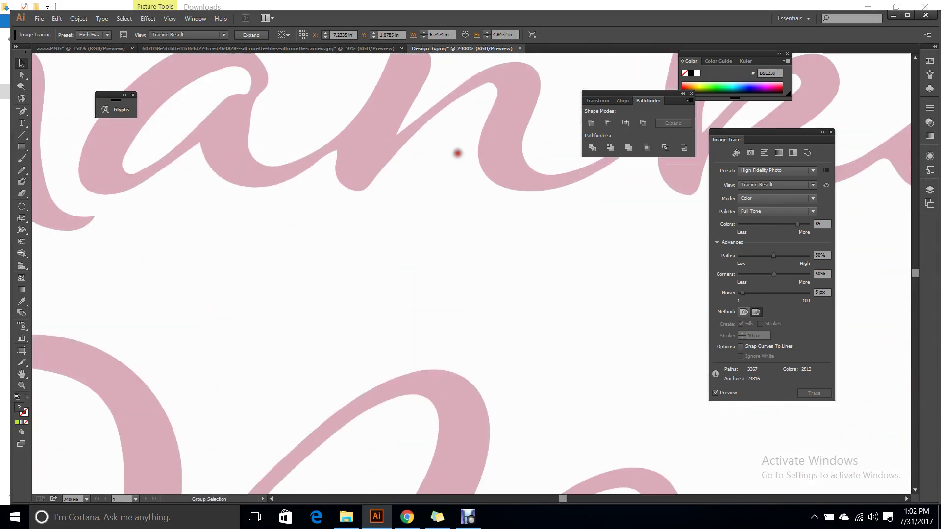
pyautogui.scroll(-7, 457, 154)
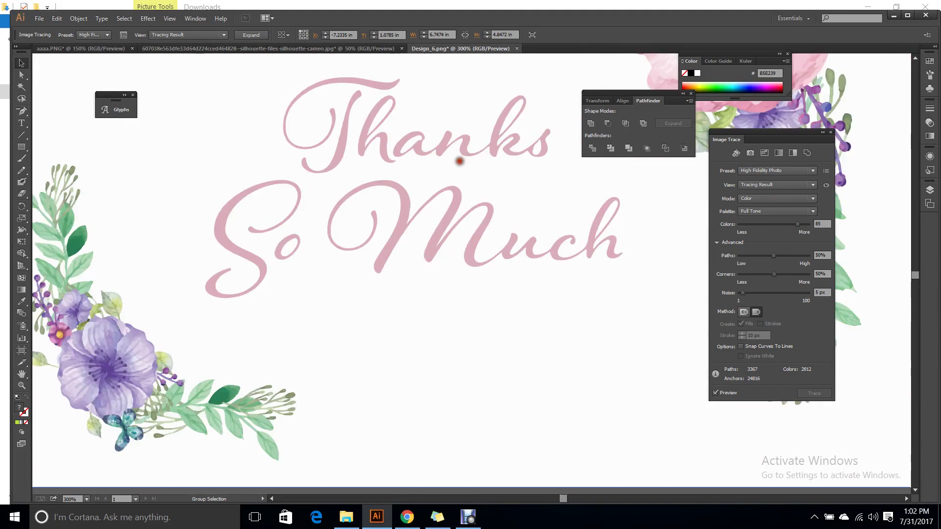
pyautogui.scroll(-1, 543, 214)
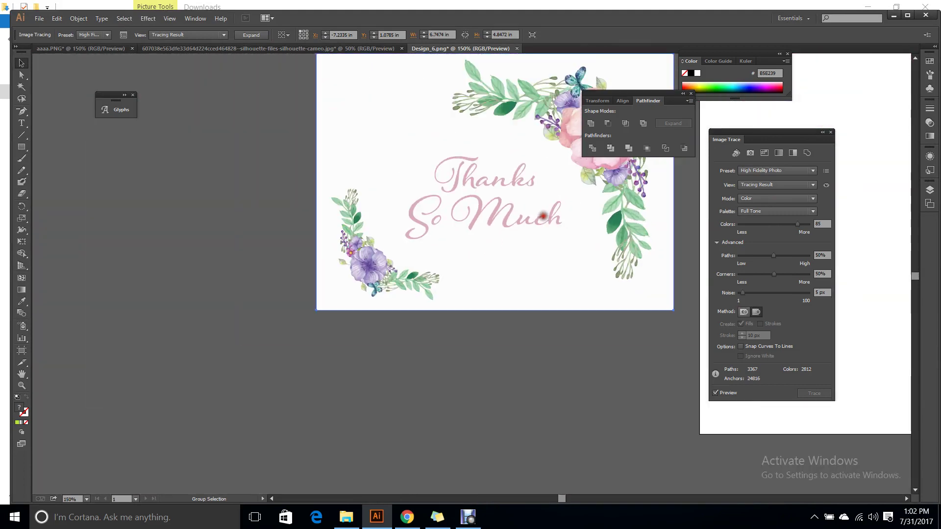
# - Refine the card's Image Trace by setting Corners to 100% and Noise to 1 px
pyautogui.moveTo(768, 273); pyautogui.dragTo(840, 286)
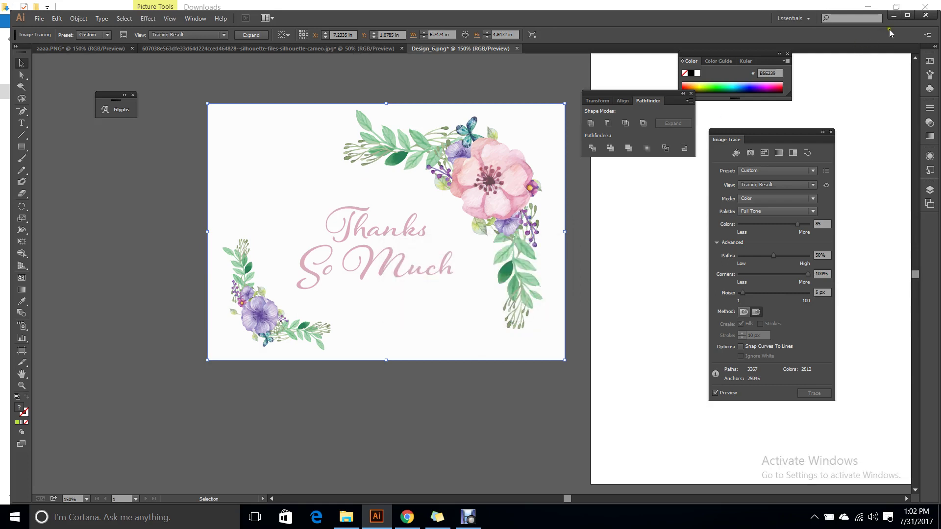
pyautogui.press('ctrl')
pyautogui.scroll(2, 529, 171)
pyautogui.moveTo(741, 292); pyautogui.dragTo(730, 297)
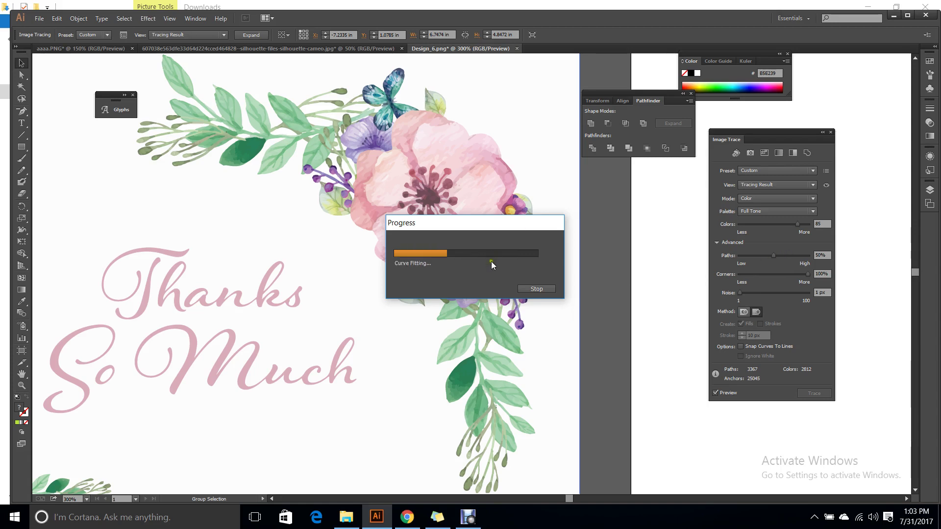
pyautogui.hotkey('ctrl', '-')
pyautogui.hotkey('ctrl', '-')
pyautogui.hotkey('ctrl', '-')
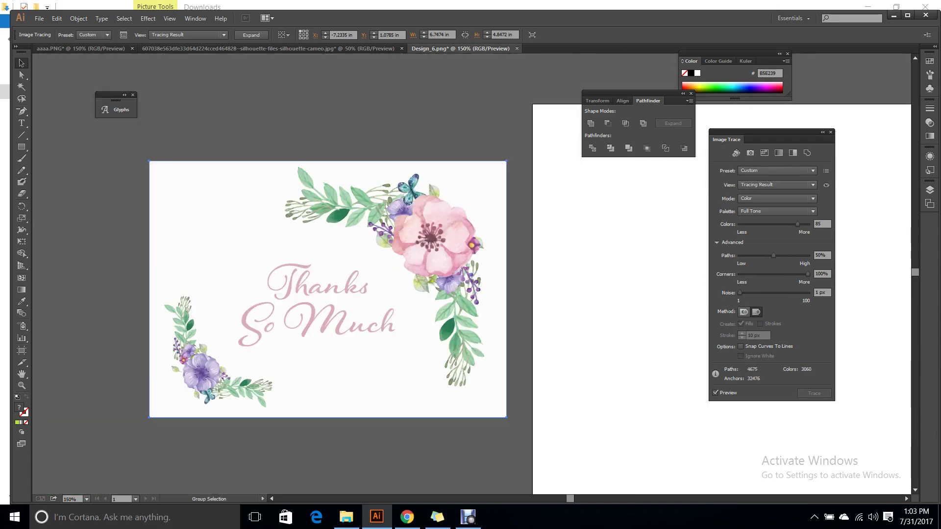
pyautogui.scroll(1, 375, 303)
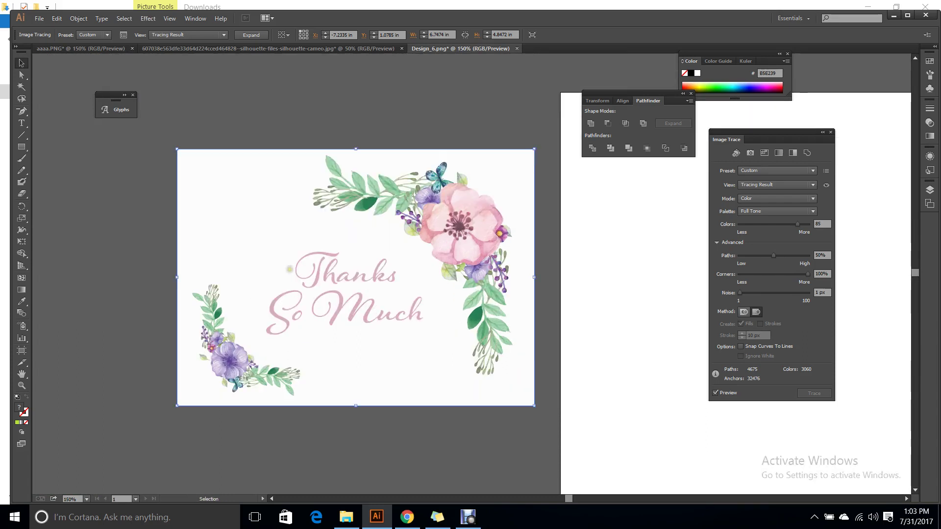
# - Expand the traced card into paths, ungroup them, and delete the off-white background shape
pyautogui.click(249, 37)
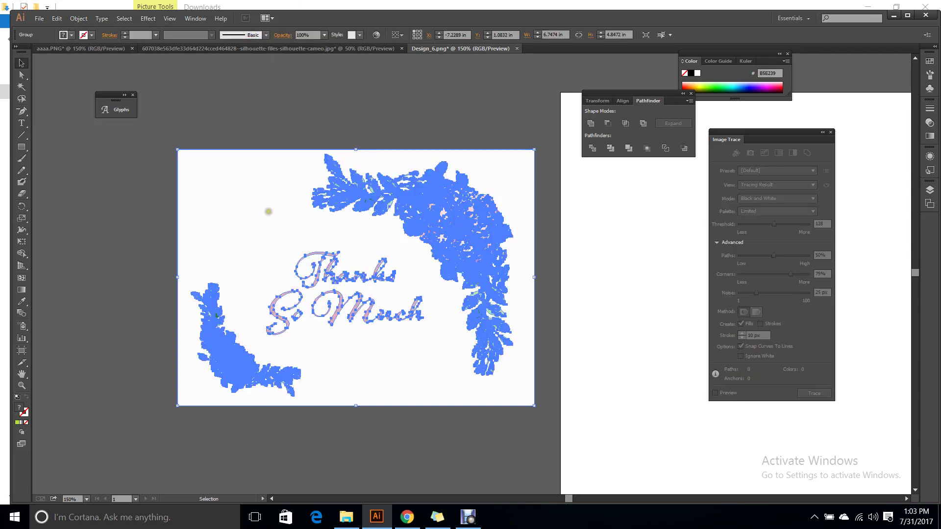
pyautogui.rightClick(269, 211)
pyautogui.click(284, 262)
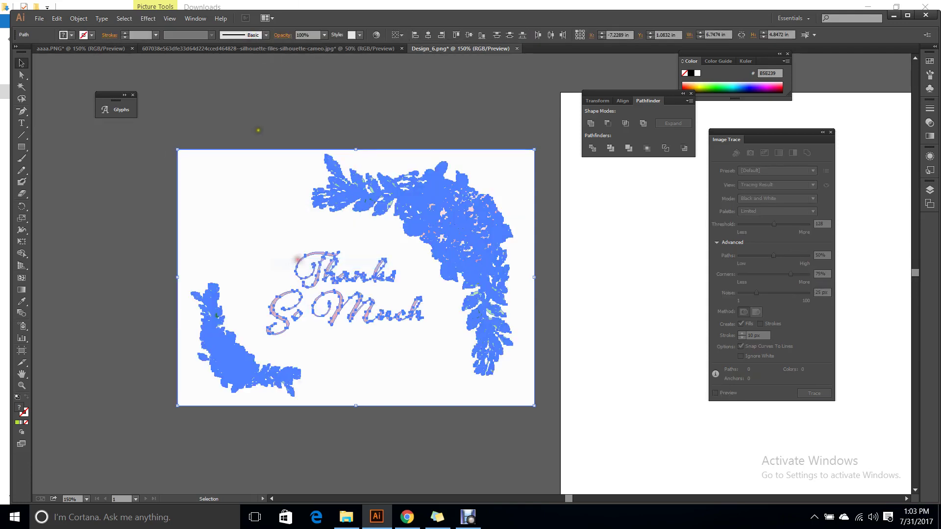
pyautogui.click(265, 212)
pyautogui.press('Delete')
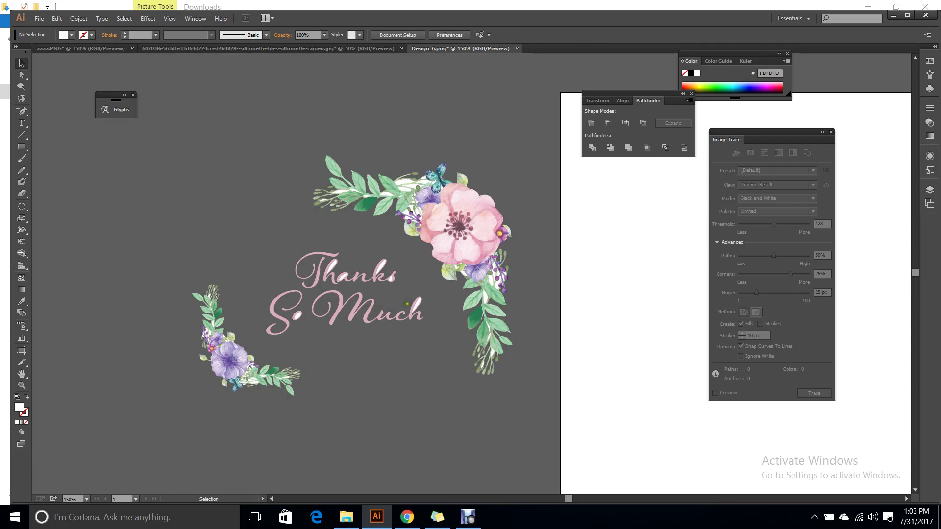
# - Apply Pathfinder Divide to the "hanks" lettering with its white fills, ungroup the result and deselect it
pyautogui.scroll(3, 223, 327)
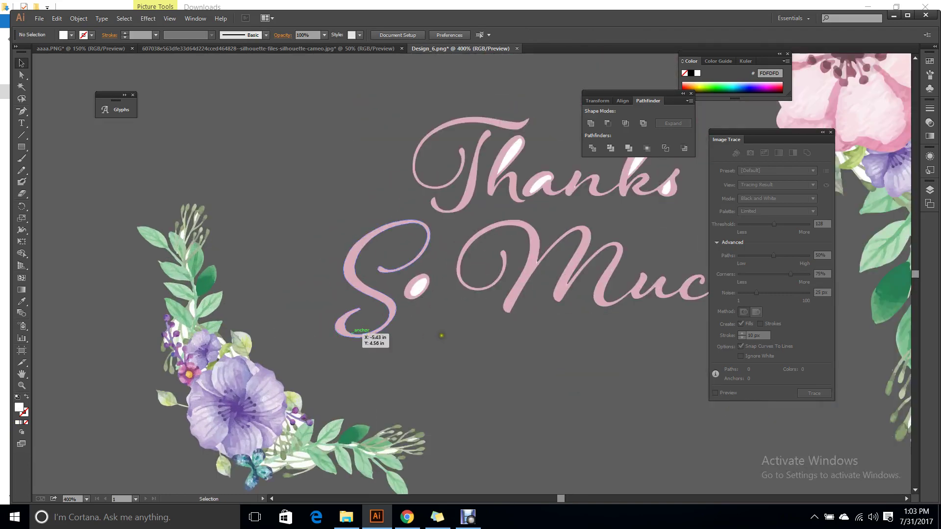
pyautogui.hscroll(3, 441, 335)
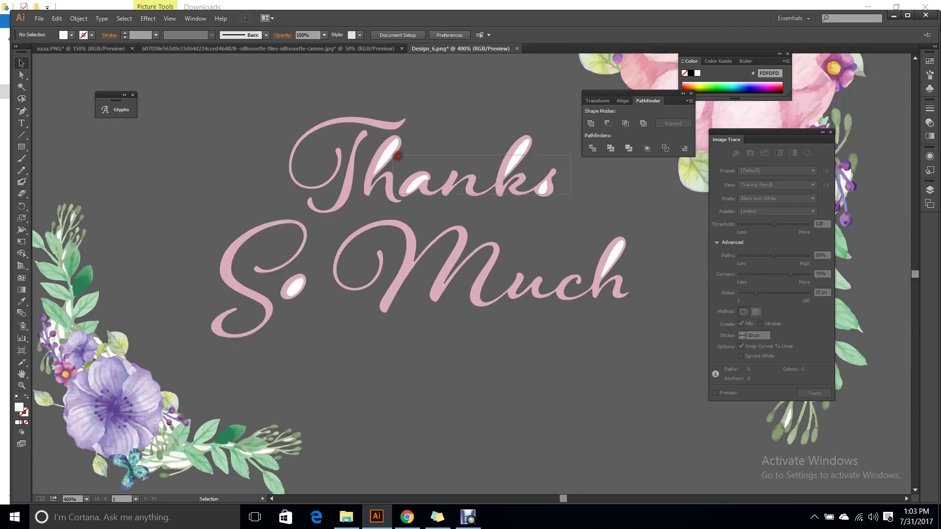
pyautogui.moveTo(396, 156); pyautogui.dragTo(380, 150)
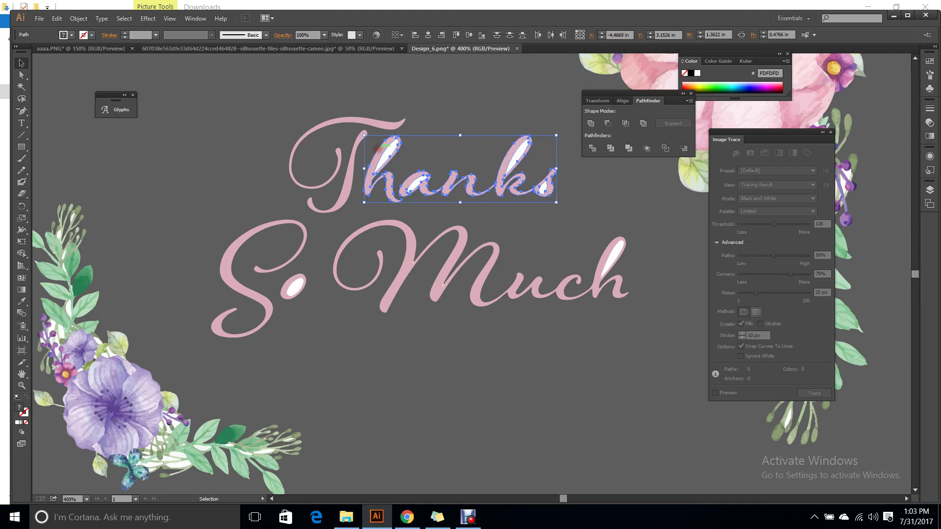
pyautogui.click(593, 149)
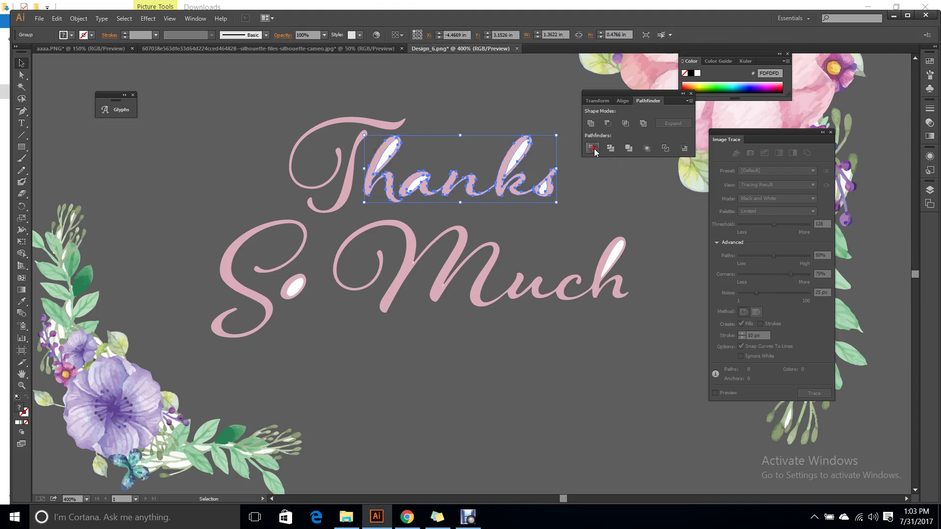
pyautogui.rightClick(537, 166)
pyautogui.click(591, 232)
pyautogui.click(595, 204)
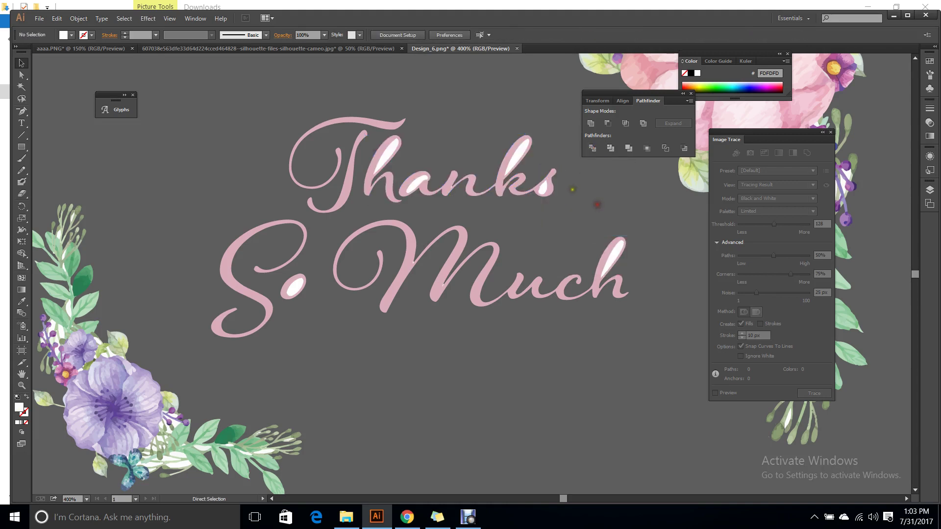
# - Delete the white fills inside the letters s, k, a and h of "Thanks"
pyautogui.scroll(2, 576, 188)
pyautogui.click(506, 188)
pyautogui.press('Delete')
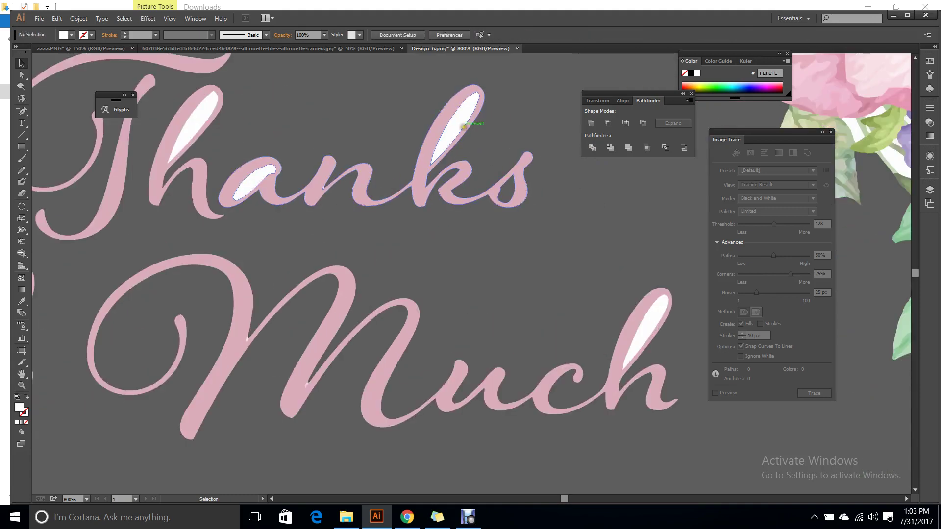
pyautogui.click(469, 123)
pyautogui.press('Delete')
pyautogui.click(206, 120)
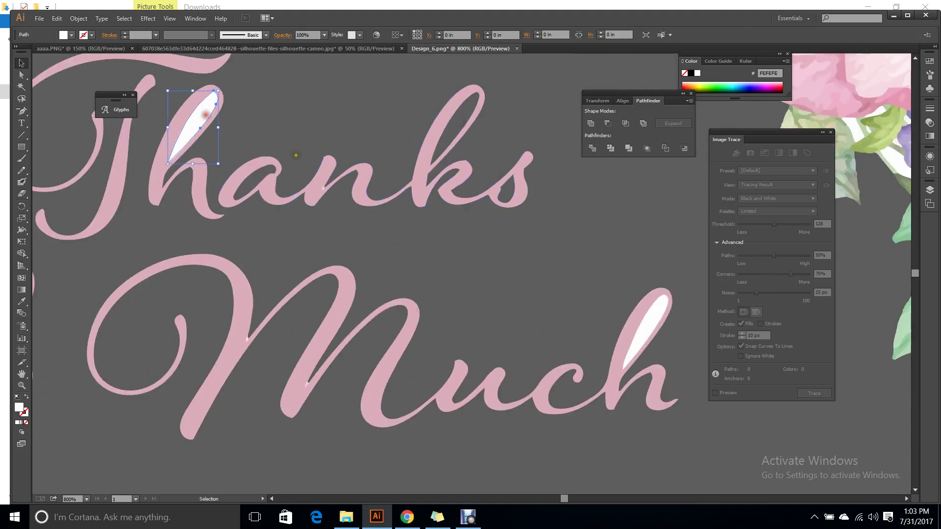
pyautogui.press('Delete')
# - Divide the word "Much" with Pathfinder, ungroup it, and delete the white fill inside the letter h
pyautogui.scroll(-2, 490, 274)
pyautogui.moveTo(646, 303); pyautogui.dragTo(567, 264)
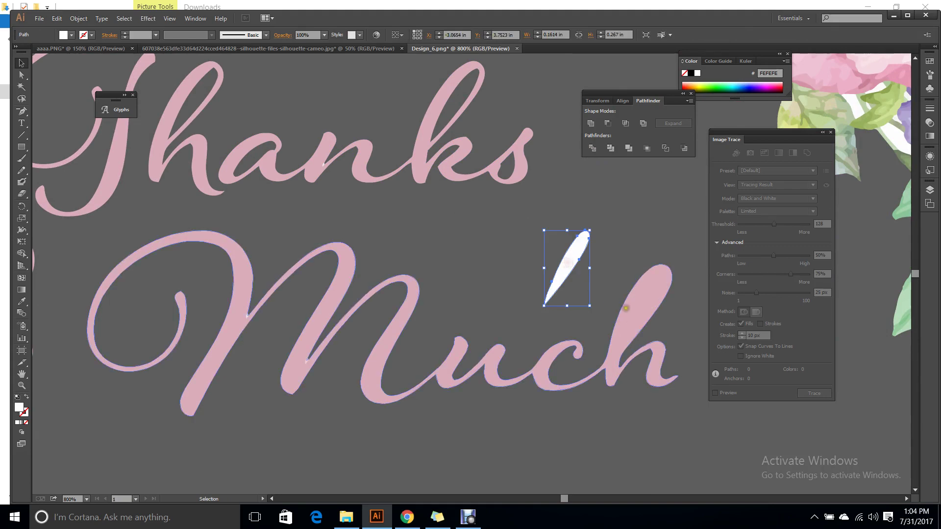
pyautogui.hotkey('ctrl', 'z')
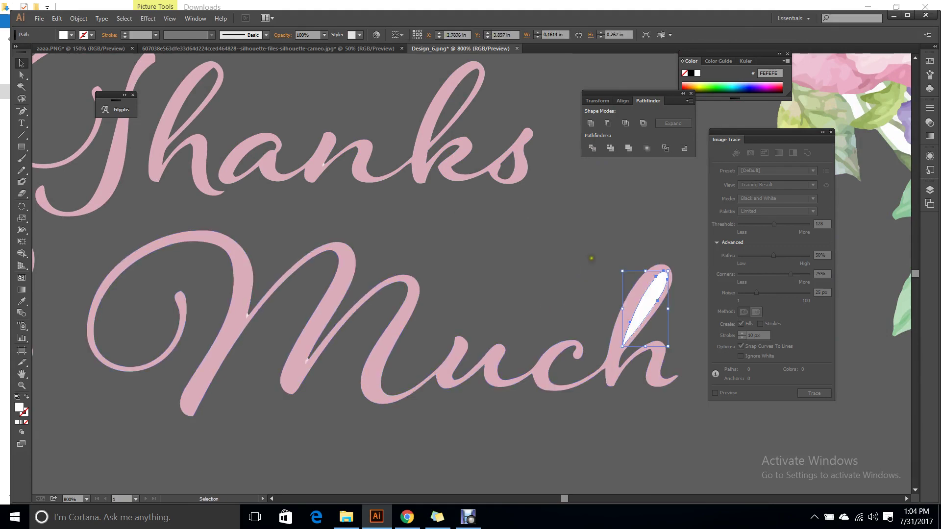
pyautogui.moveTo(687, 317); pyautogui.dragTo(605, 174)
pyautogui.hotkey('ctrl', 'g')
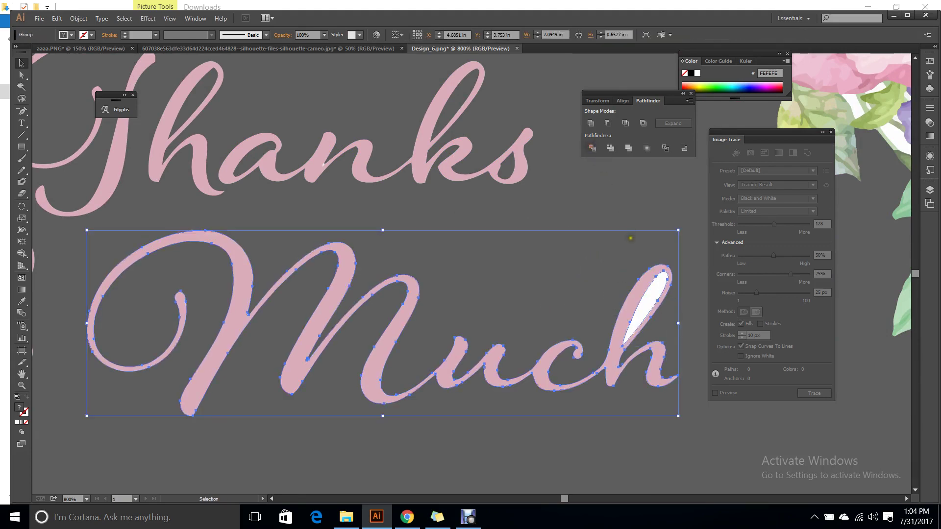
pyautogui.rightClick(639, 276)
pyautogui.click(671, 340)
pyautogui.moveTo(657, 284); pyautogui.dragTo(562, 239)
pyautogui.press('Delete')
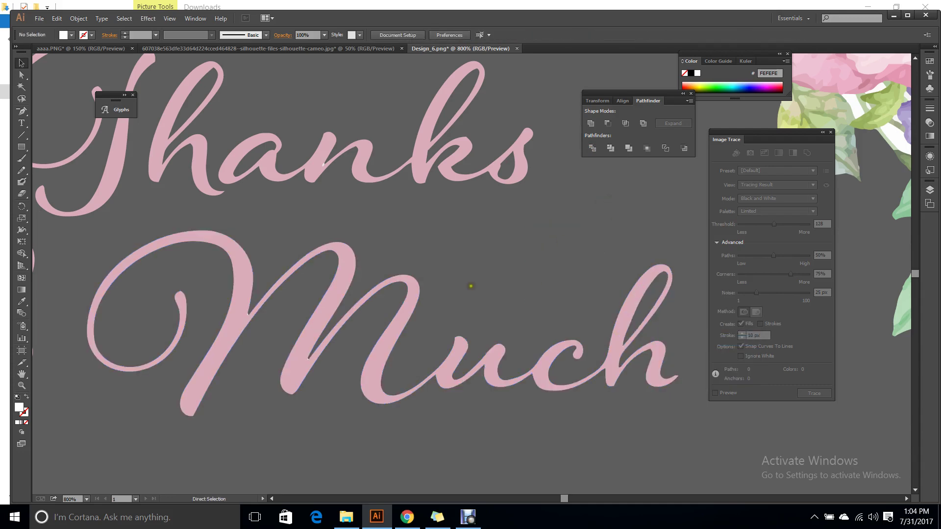
# - Divide the letter o of "So" with Pathfinder, ungroup it, and delete its white center
pyautogui.hotkey('ctrl', '-')
pyautogui.hotkey('ctrl', '-')
pyautogui.hotkey('ctrl', '-')
pyautogui.scroll(2, 277, 346)
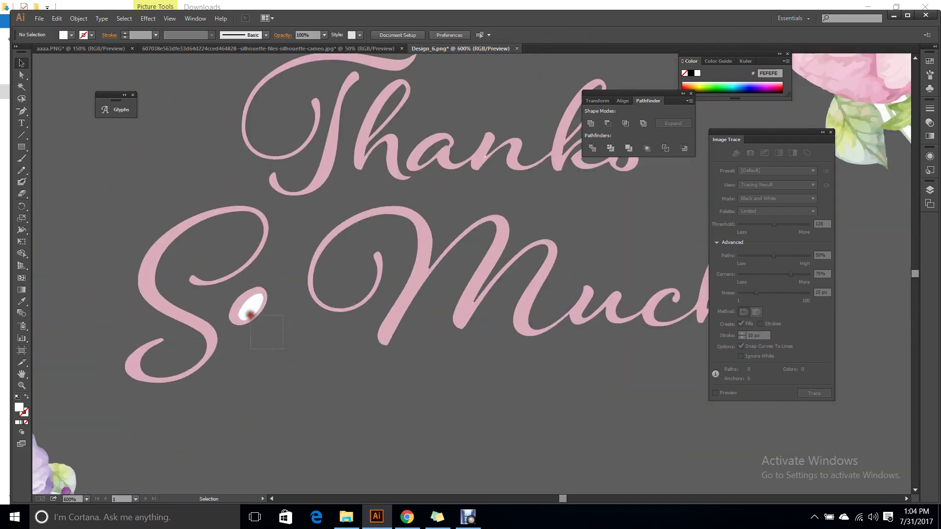
pyautogui.click(248, 307)
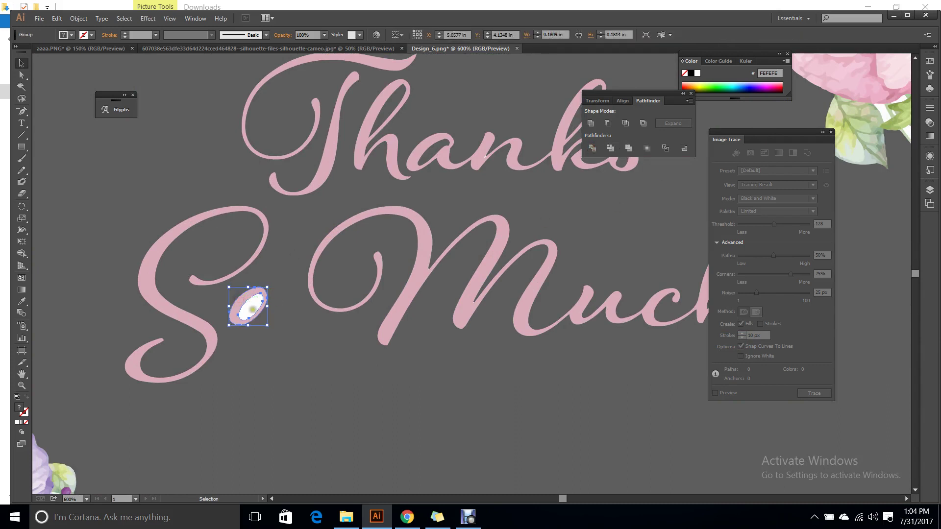
pyautogui.rightClick(248, 307)
pyautogui.click(282, 371)
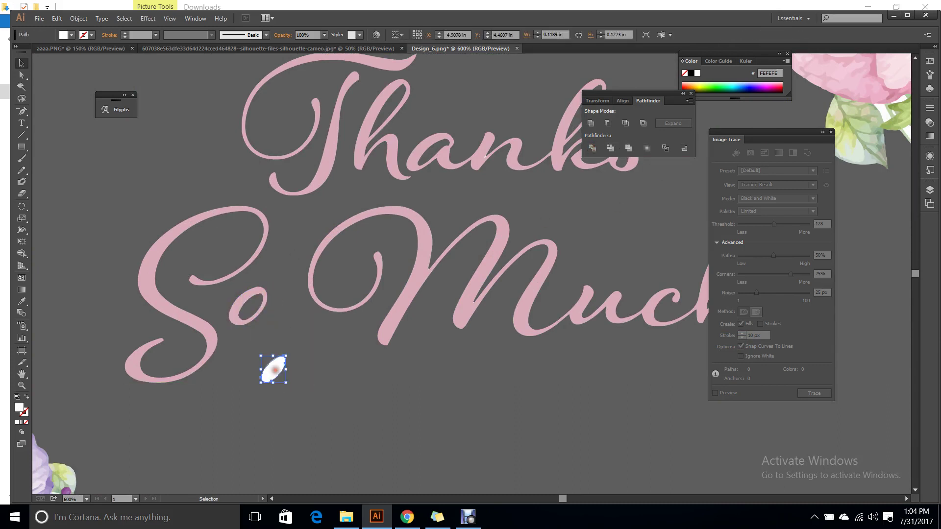
pyautogui.press('Delete')
pyautogui.scroll(-3, 284, 363)
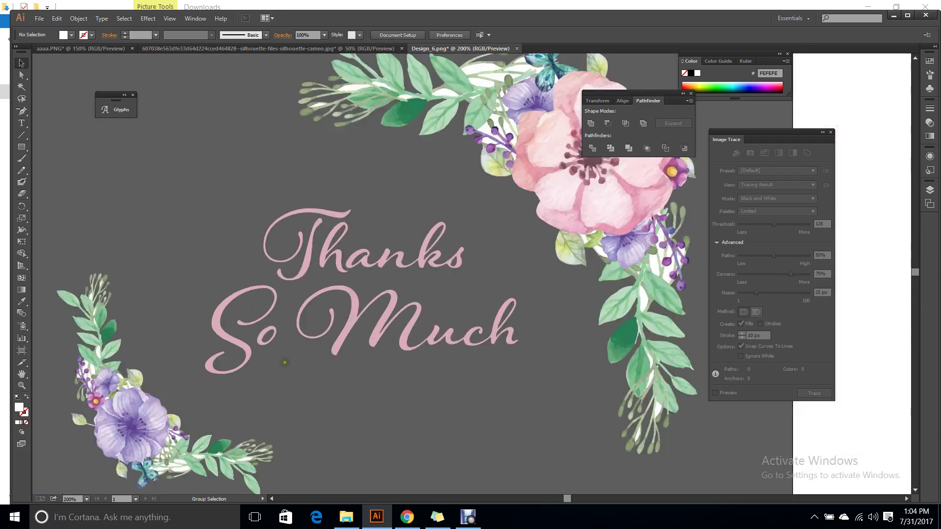
# - Delete the large white patches between the stems and green leaves beside the lower purple flower
pyautogui.scroll(5, 240, 273)
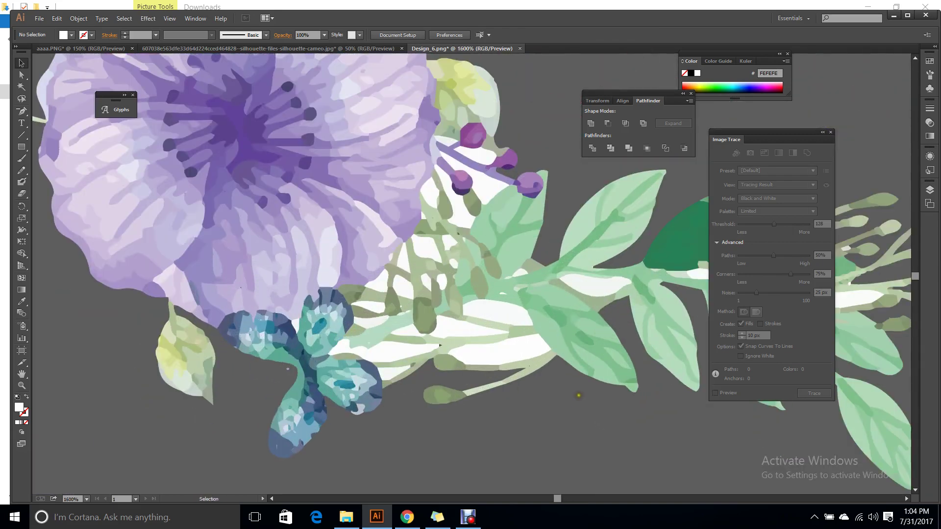
pyautogui.click(509, 343)
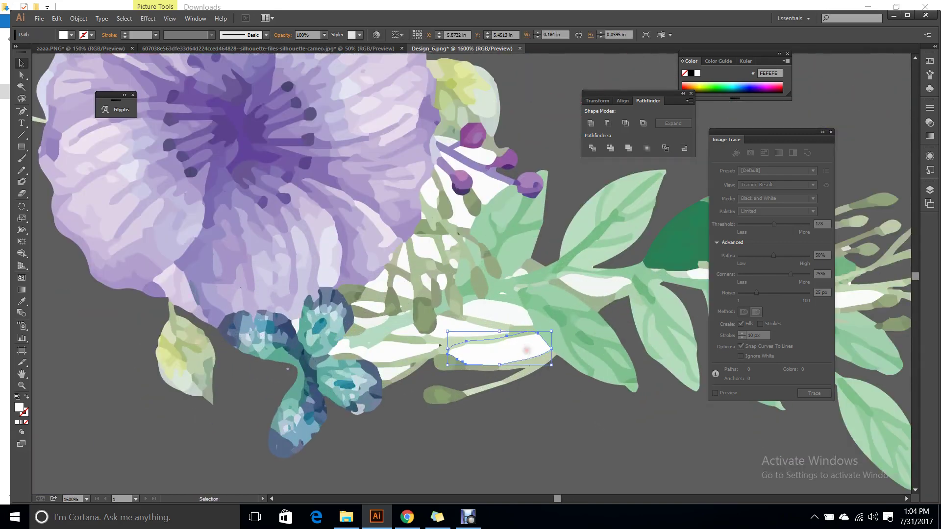
pyautogui.press('Delete')
pyautogui.click(509, 317)
pyautogui.press('Delete')
pyautogui.click(480, 326)
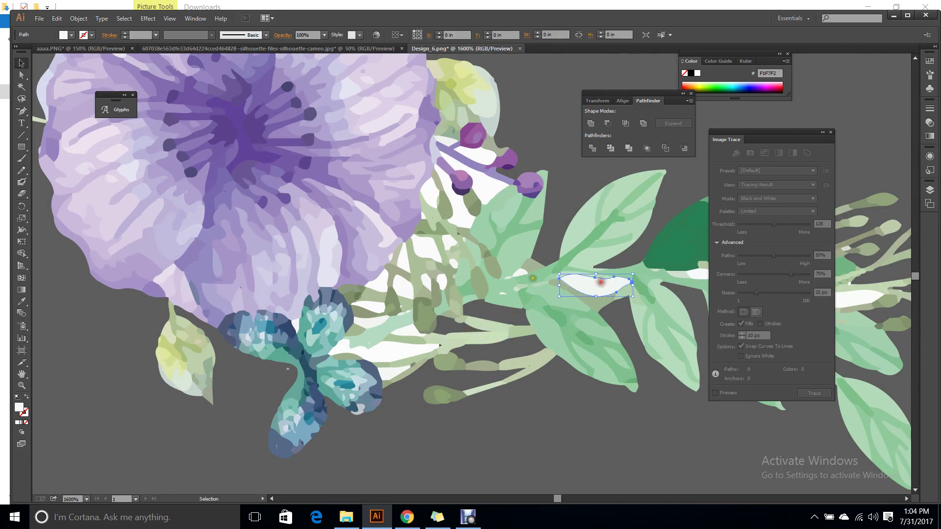
pyautogui.press('Delete')
# - Delete the white patches around the purple berry stems next to the large purple flower
pyautogui.click(490, 189)
pyautogui.press('Delete')
pyautogui.click(475, 158)
pyautogui.press('Delete')
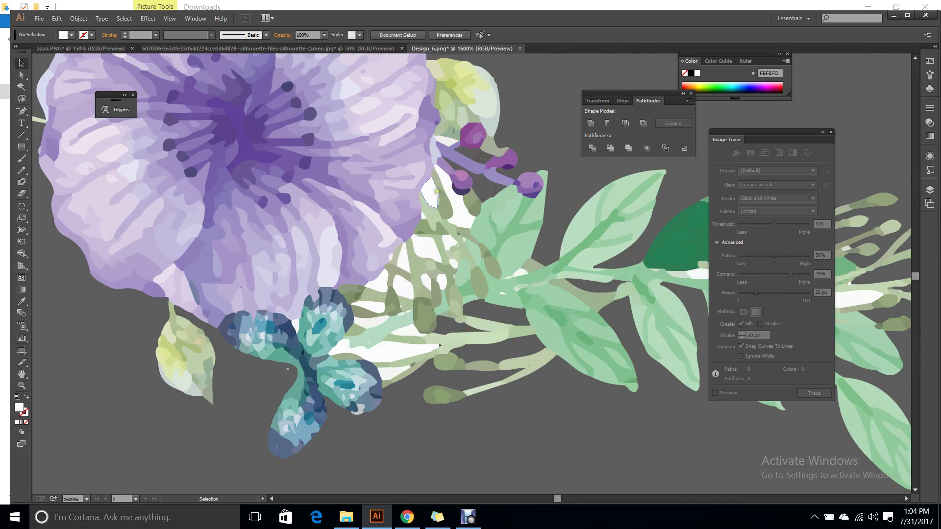
pyautogui.click(436, 201)
pyautogui.press('Delete')
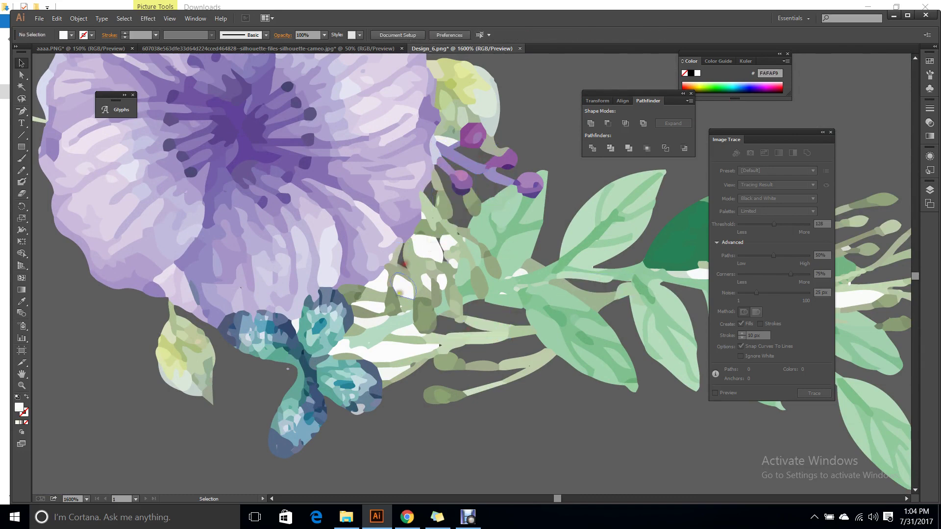
# - Delete the white patches among the olive stems between the large purple flower and the blue butterfly
pyautogui.click(375, 283)
pyautogui.press('Delete')
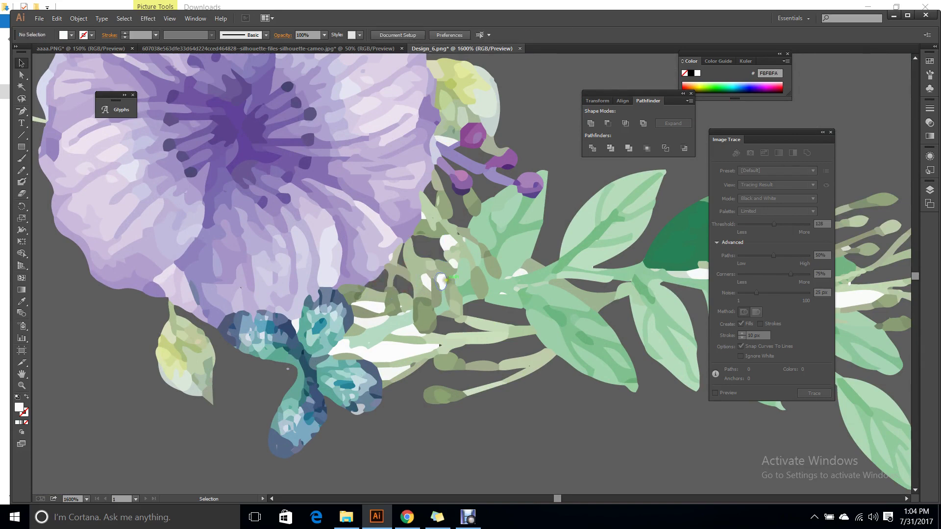
pyautogui.click(426, 281)
pyautogui.press('Delete')
pyautogui.click(392, 331)
pyautogui.press('Delete')
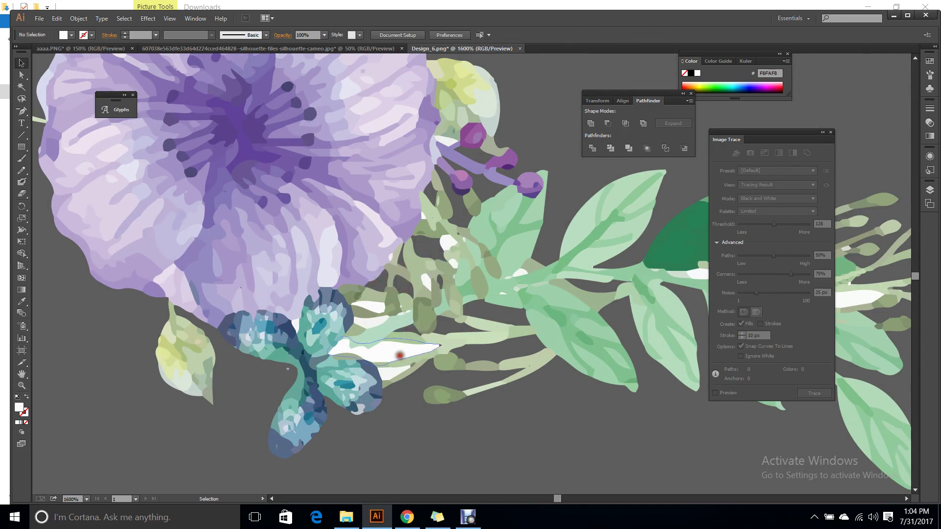
pyautogui.click(394, 366)
pyautogui.press('Delete')
pyautogui.click(378, 318)
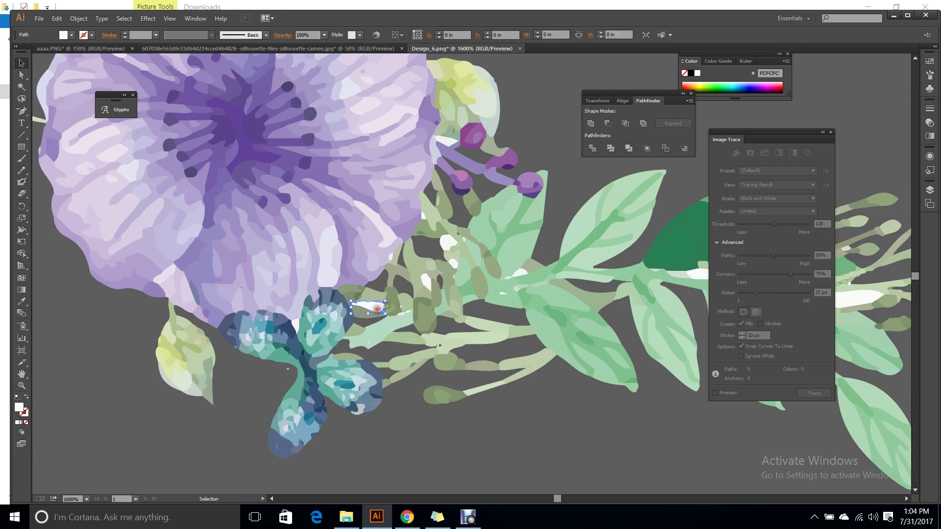
pyautogui.press('Delete')
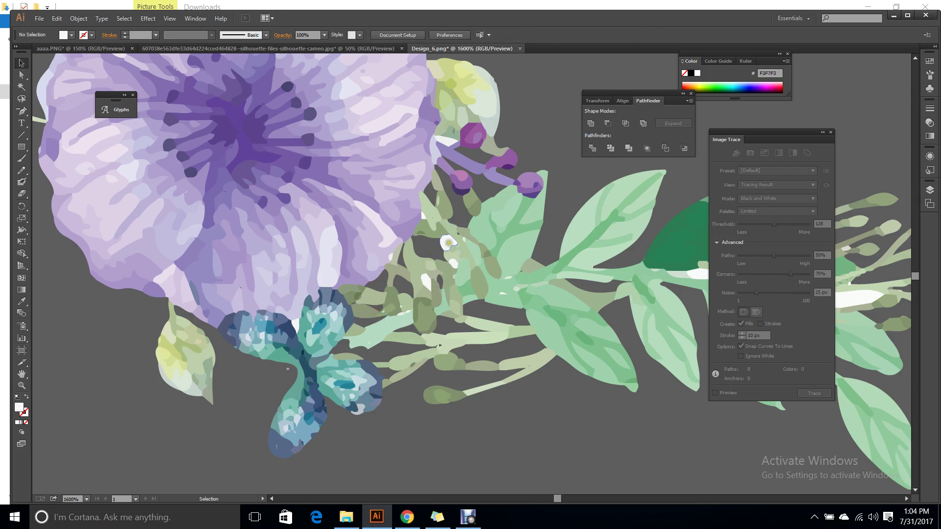
# - Select the small white patch among the olive stems and review the purple floral cluster as a whole
pyautogui.click(448, 241)
pyautogui.hotkey('ctrl', '-')
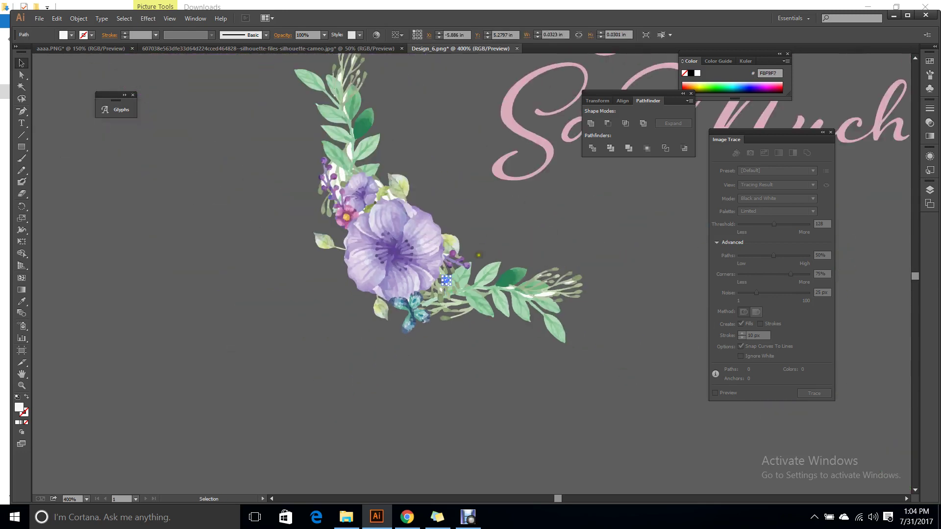
pyautogui.moveTo(541, 257); pyautogui.dragTo(470, 302)
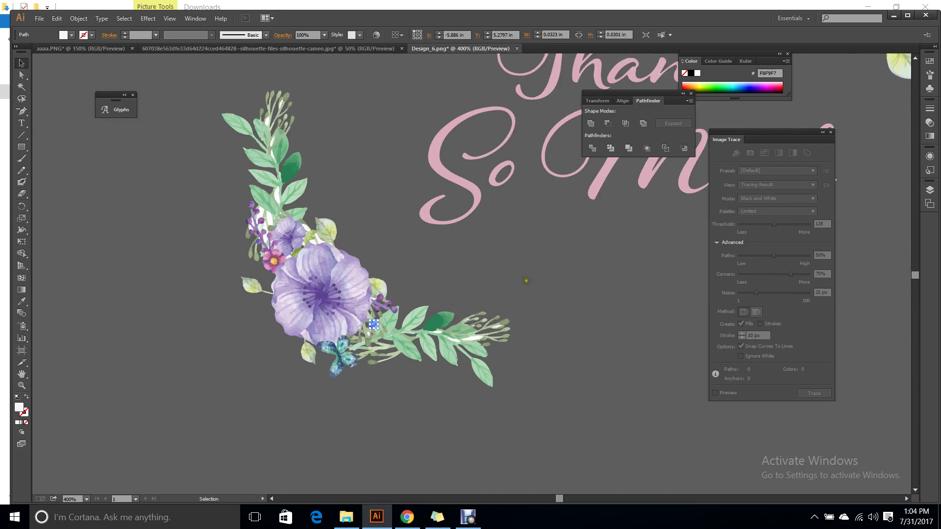
pyautogui.scroll(1, 478, 263)
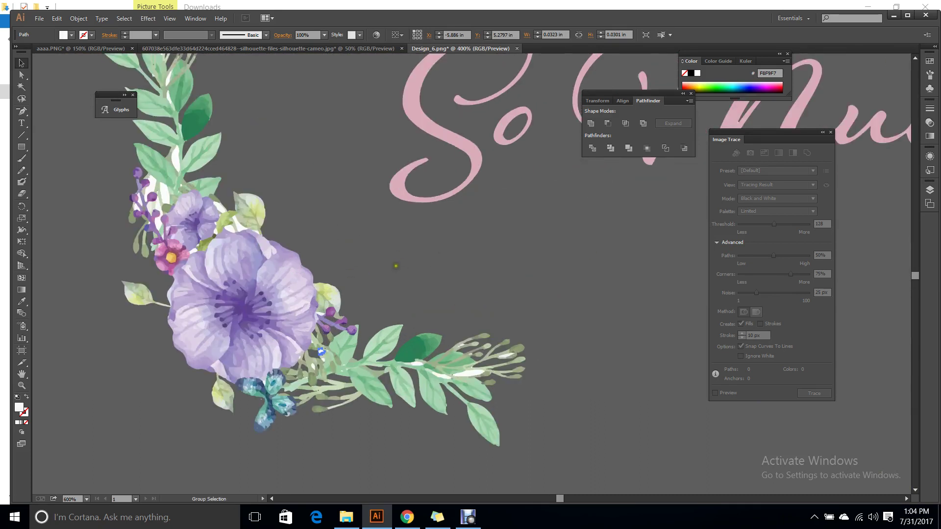
pyautogui.scroll(-2, 395, 266)
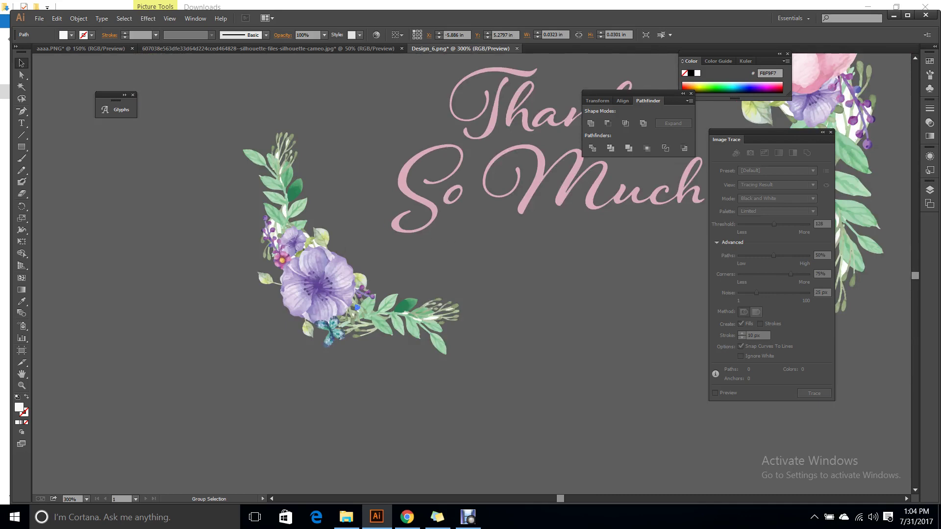
# - Deselect the small patch and delete the white patches between the green stems and purple berries below the large pink flower
pyautogui.scroll(2, 447, 242)
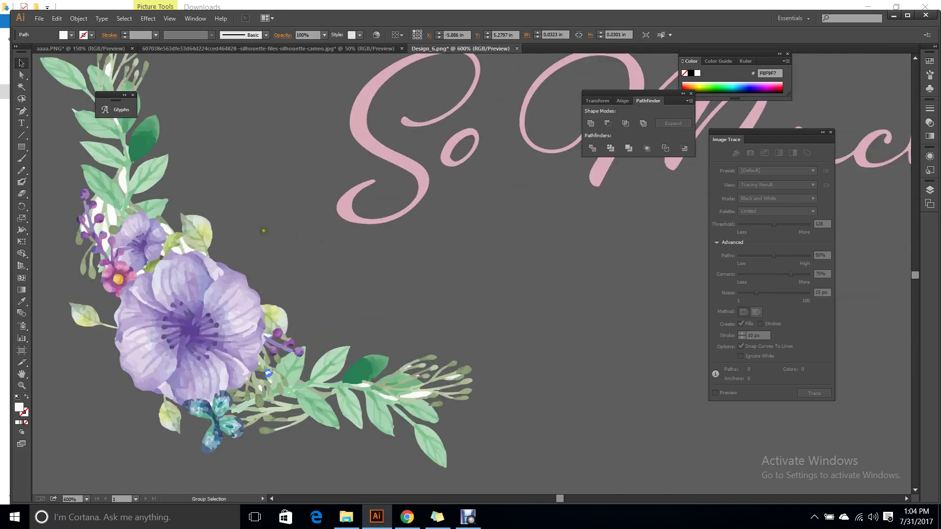
pyautogui.scroll(2, 78, 226)
pyautogui.scroll(-3, 539, 334)
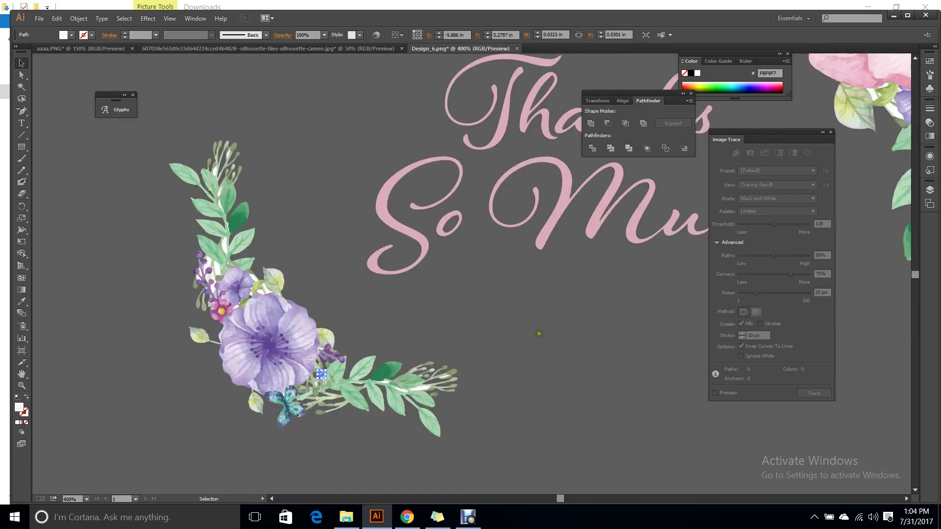
pyautogui.moveTo(539, 334); pyautogui.dragTo(352, 390)
pyautogui.scroll(2, 504, 246)
pyautogui.scroll(2, 504, 245)
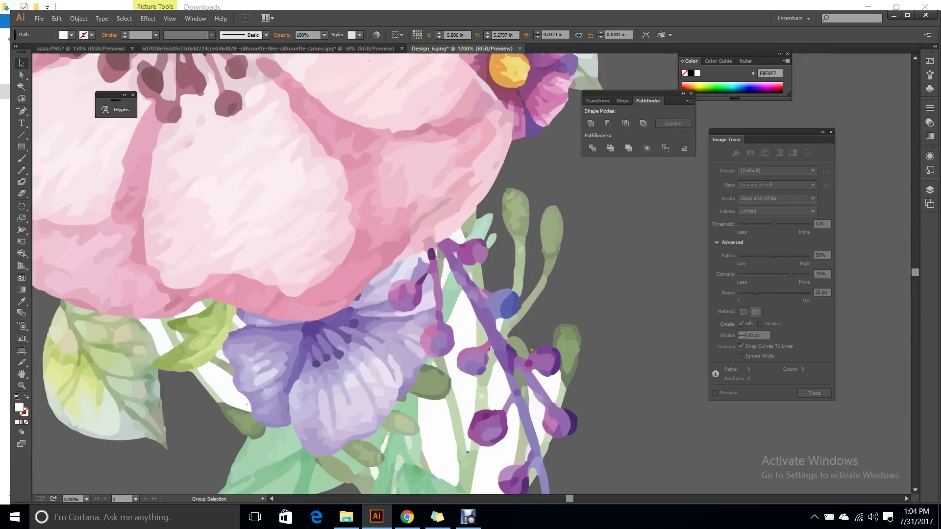
pyautogui.hotkey('ctrl', 'shift', 'a')
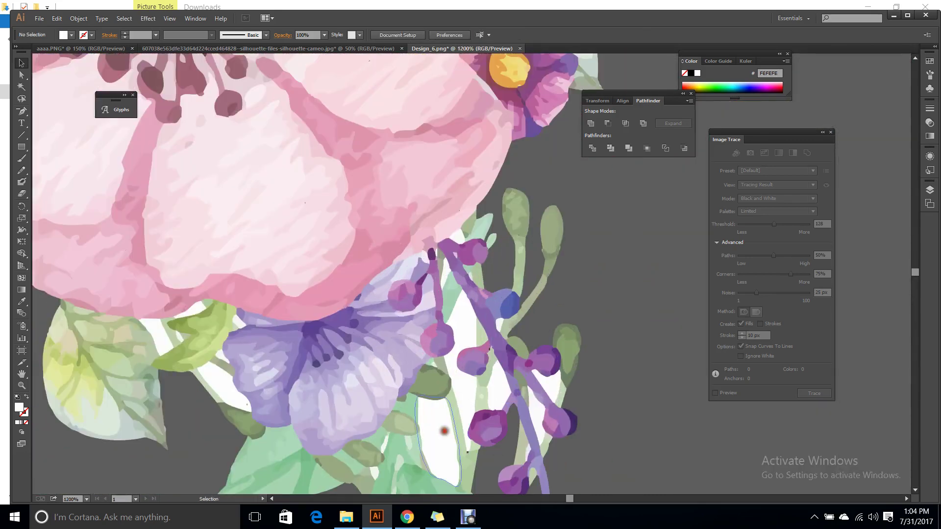
pyautogui.click(444, 431)
pyautogui.press('Delete')
pyautogui.click(461, 373)
pyautogui.press('Delete')
pyautogui.click(496, 390)
pyautogui.press('Delete')
pyautogui.press('a')
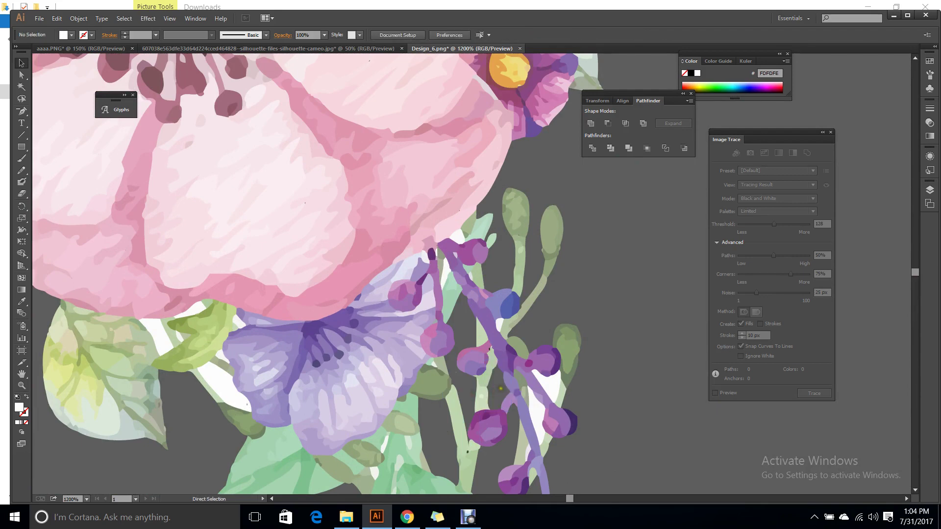
# - Select the entire thank-you artwork, move it away from the artboard and enlarge it to fill the empty canvas area
pyautogui.scroll(-8, 500, 389)
pyautogui.press('v')
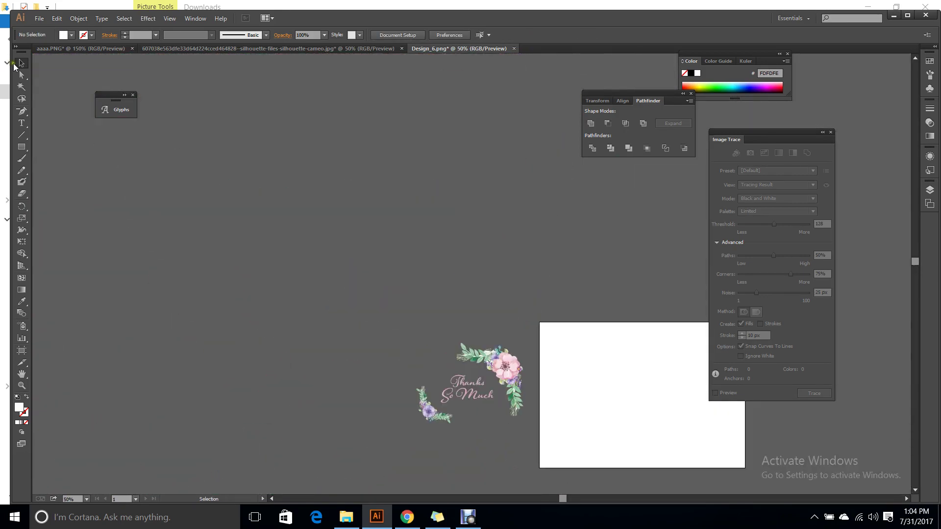
pyautogui.scroll(-3, 390, 273)
pyautogui.press('a')
pyautogui.hotkey('ctrl', 'a')
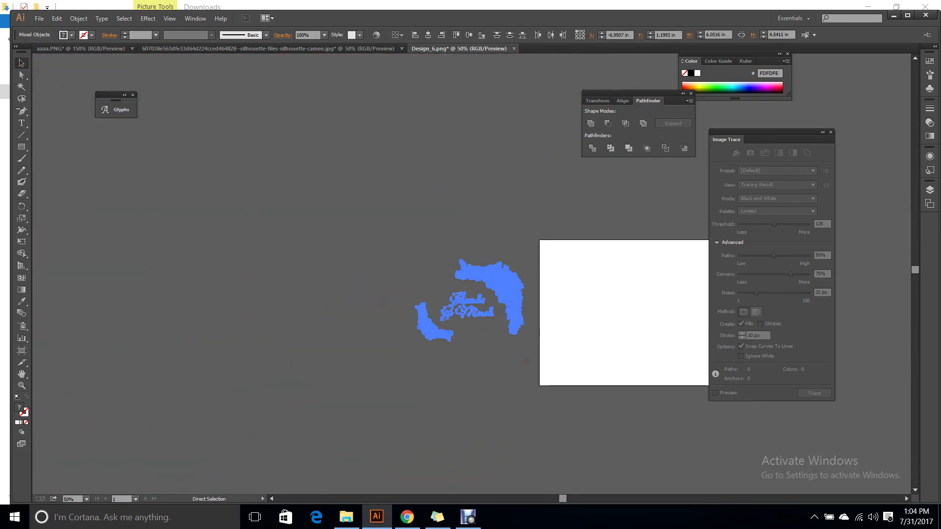
pyautogui.press('v')
pyautogui.moveTo(511, 283); pyautogui.dragTo(254, 152)
pyautogui.moveTo(267, 210); pyautogui.dragTo(558, 428)
pyautogui.moveTo(453, 226); pyautogui.dragTo(442, 223)
pyautogui.click(505, 194)
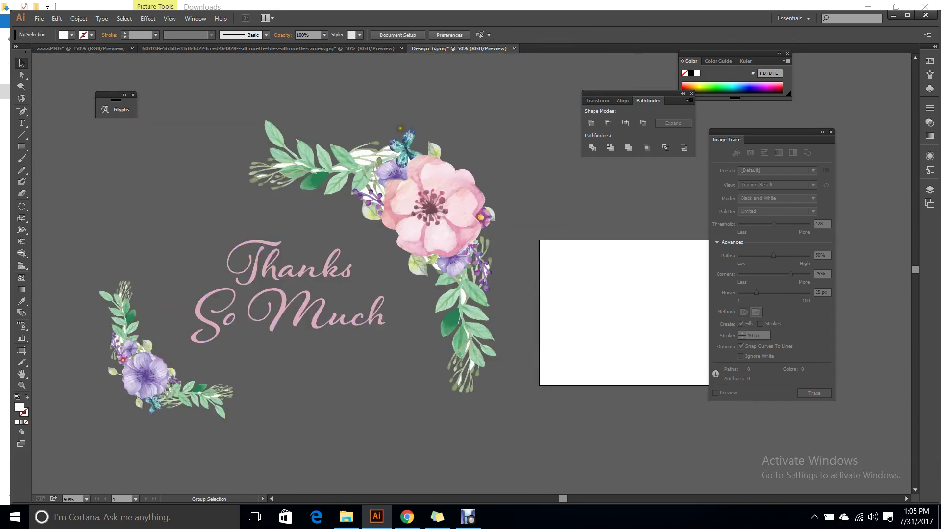
# - Examine the traced detail of the large pink flower, the butterfly and the surrounding leaves
pyautogui.scroll(3, 400, 129)
pyautogui.scroll(-1, 510, 326)
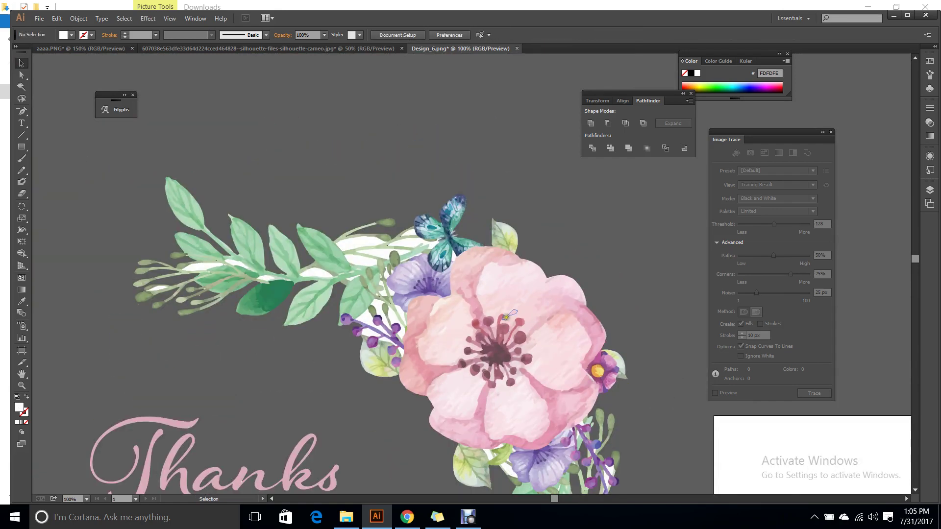
pyautogui.scroll(1, 512, 275)
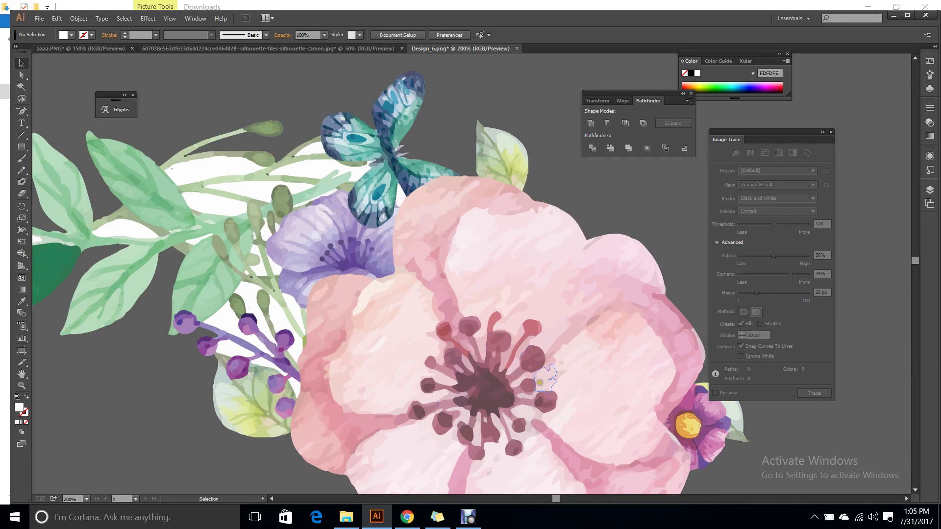
pyautogui.scroll(-1, 540, 380)
pyautogui.scroll(-1, 451, 230)
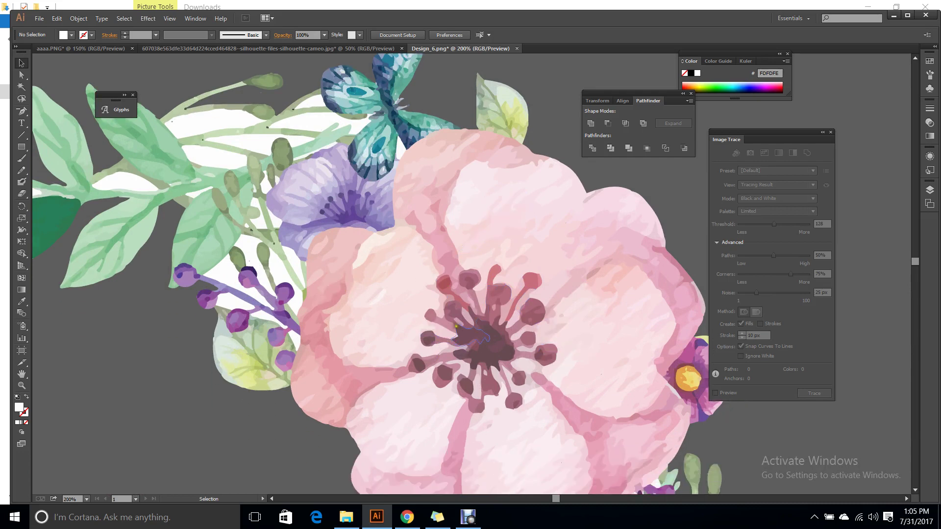
pyautogui.scroll(-1, 453, 250)
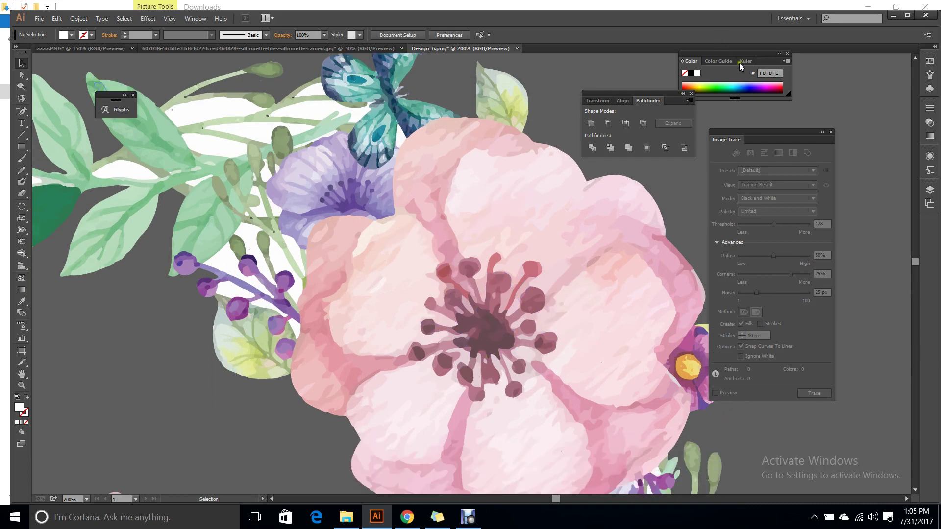
# - Switch to the Downloads folder and open the photo of the woman in the white suit in Illustrator
pyautogui.click(893, 15)
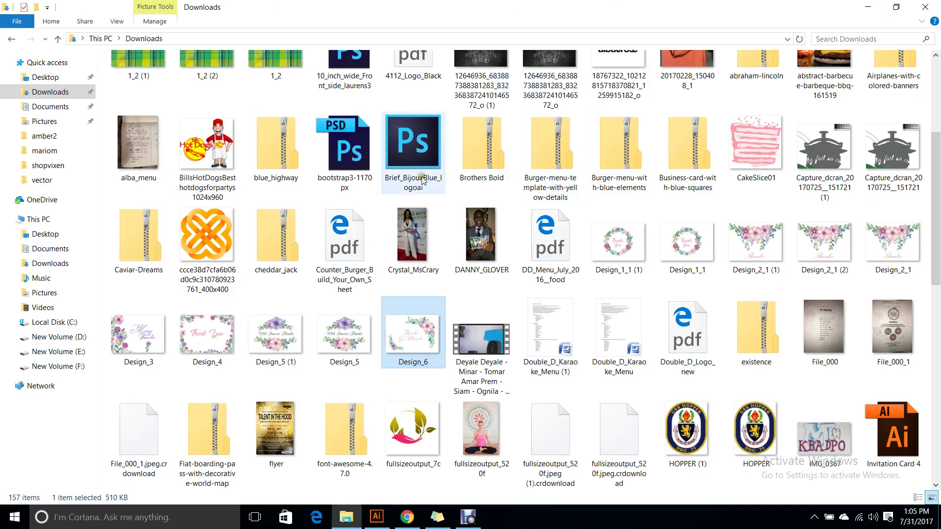
pyautogui.click(424, 233)
pyautogui.rightClick(424, 232)
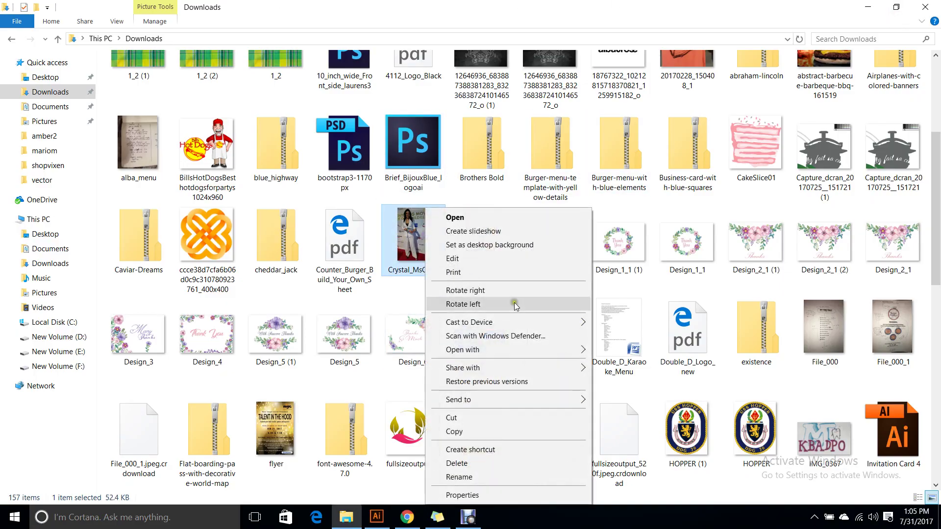
pyautogui.moveTo(549, 350)
pyautogui.click(637, 352)
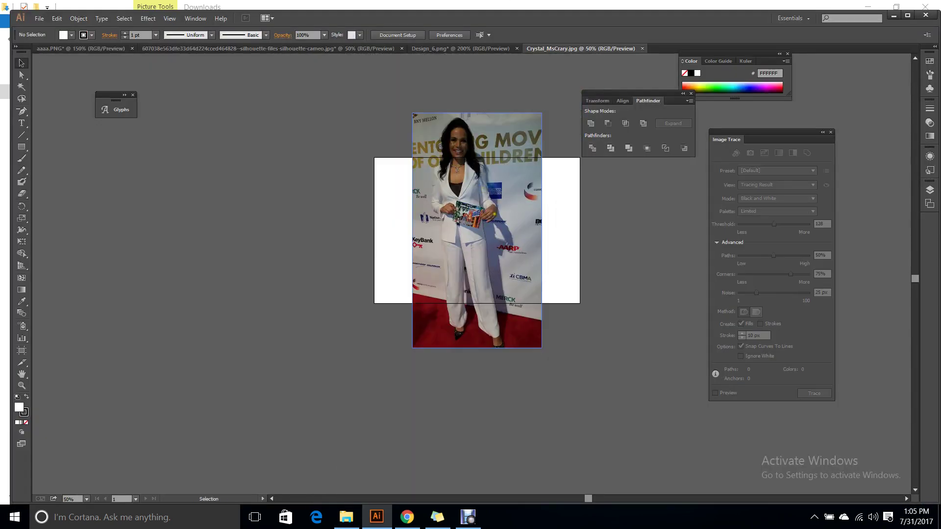
# - Move the photo off the artboard and trace it with the High Fidelity Photo preset
pyautogui.moveTo(494, 214); pyautogui.dragTo(256, 221)
pyautogui.hotkey('ctrl', '1')
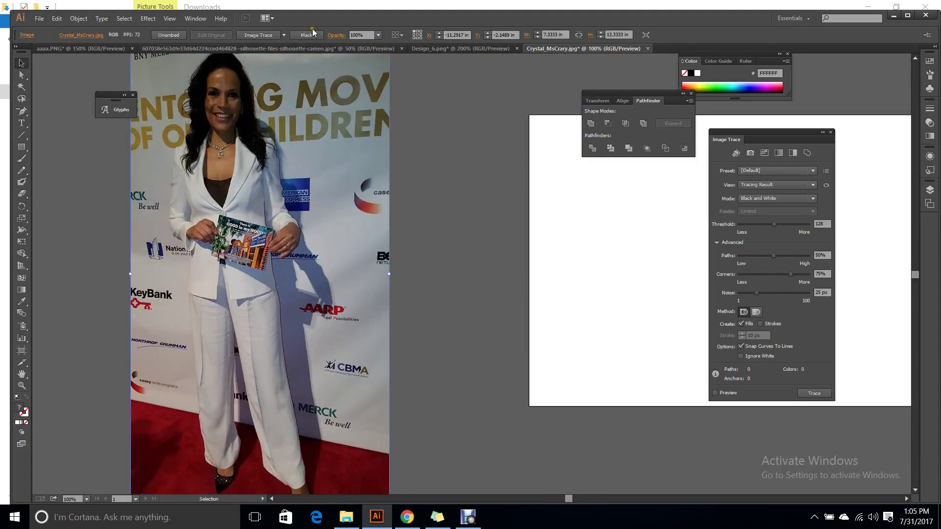
pyautogui.click(284, 35)
pyautogui.click(297, 67)
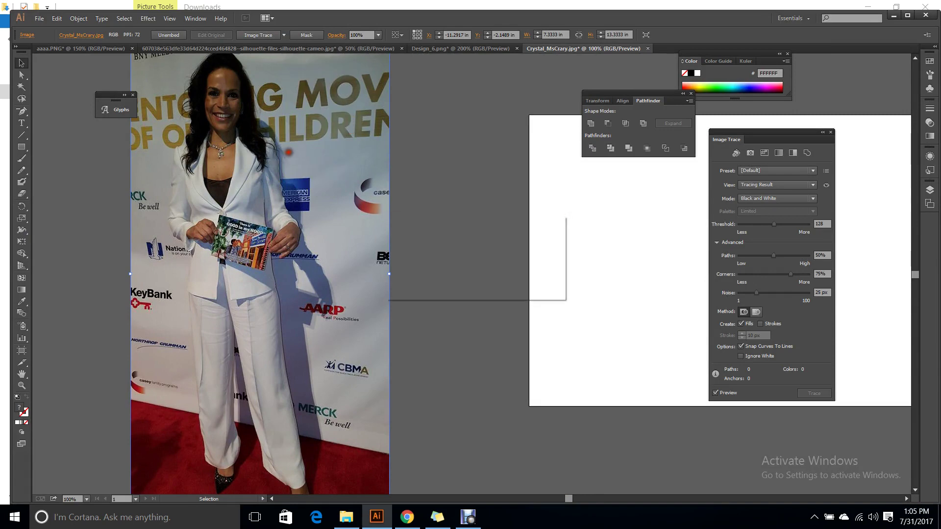
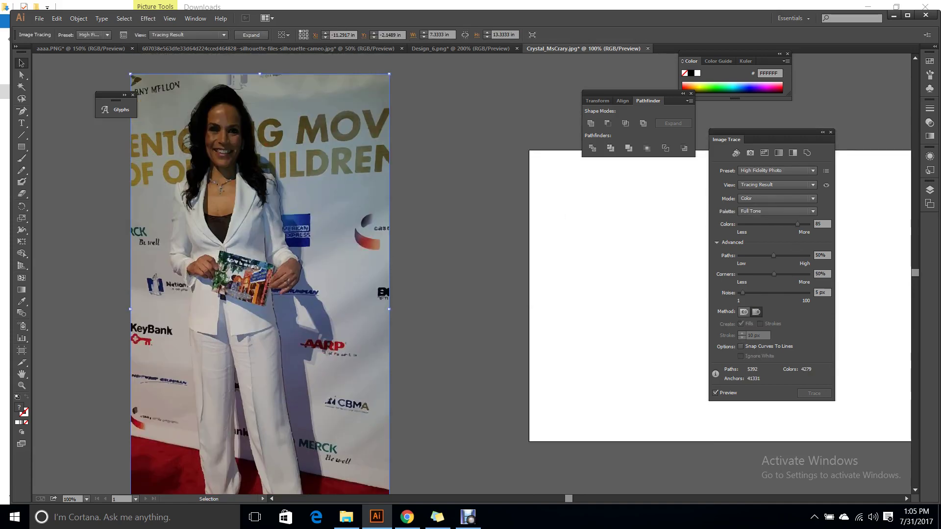
pyautogui.scroll(2, 187, 120)
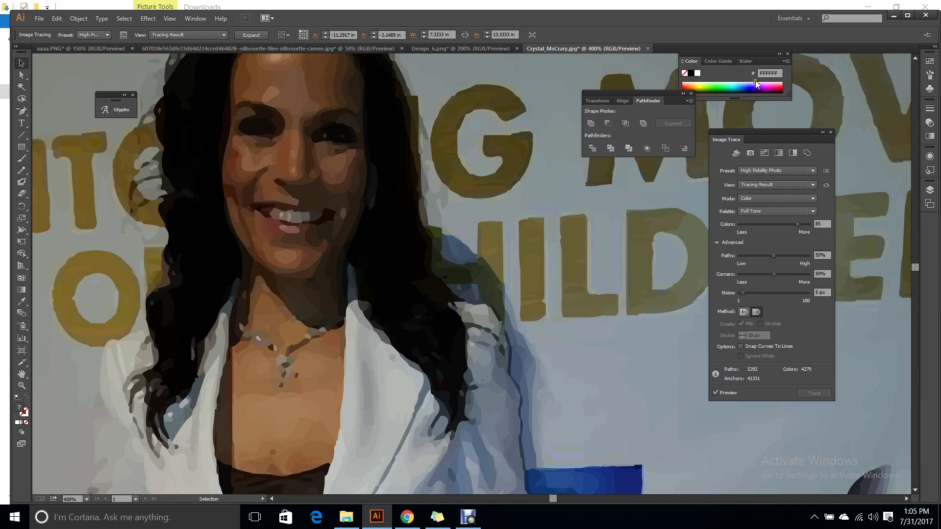
# - Open the original photo in the Photos viewer, examine the face up close for comparison, and return to Illustrator
pyautogui.click(346, 517)
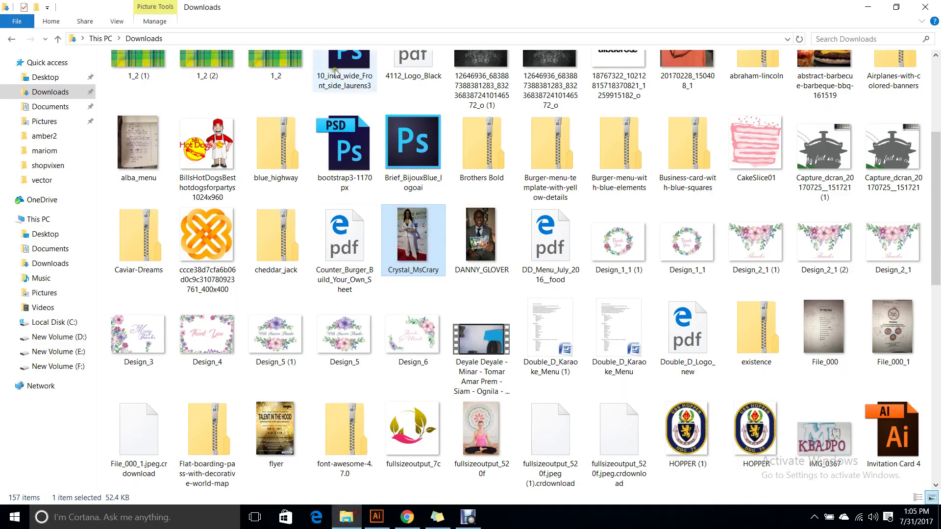
pyautogui.doubleClick(427, 242)
pyautogui.scroll(3, 354, 151)
pyautogui.moveTo(429, 123); pyautogui.dragTo(472, 333)
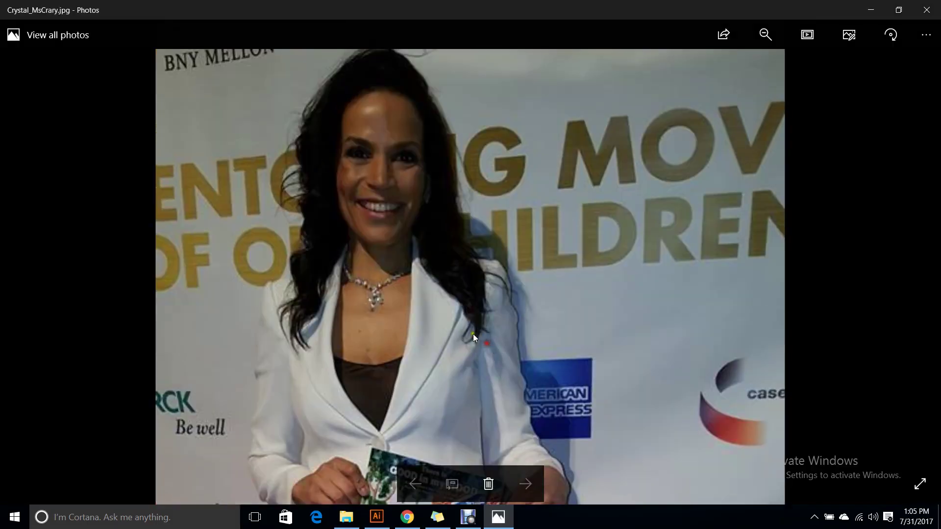
pyautogui.scroll(1, 425, 224)
pyautogui.scroll(-1, 442, 259)
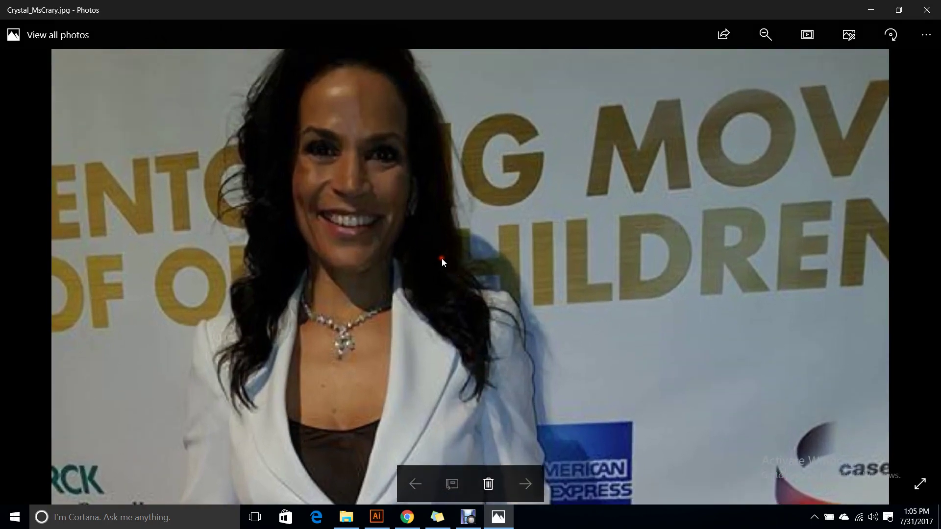
pyautogui.scroll(-1, 442, 259)
pyautogui.click(377, 517)
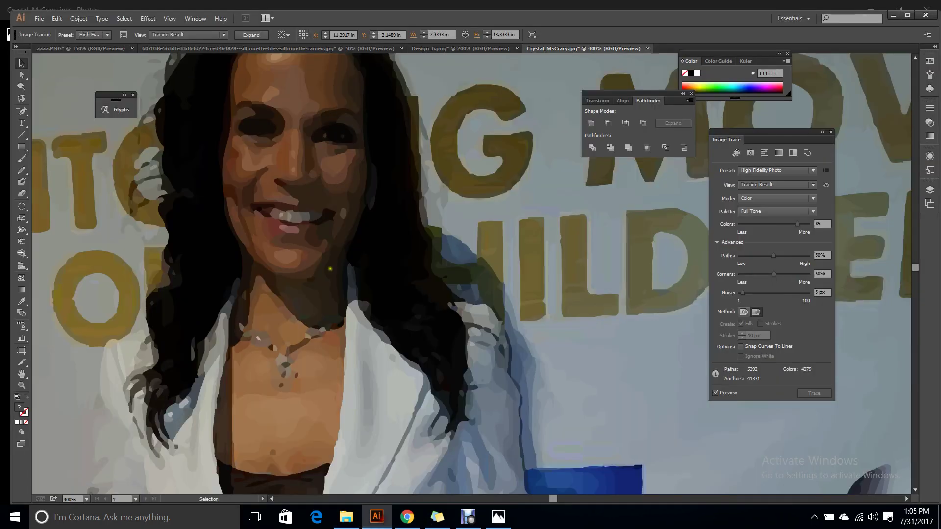
# - Compare the floral trace with the photo trace, examining the photo's background lettering, logos, hands and postcard
pyautogui.press('v')
pyautogui.click(456, 48)
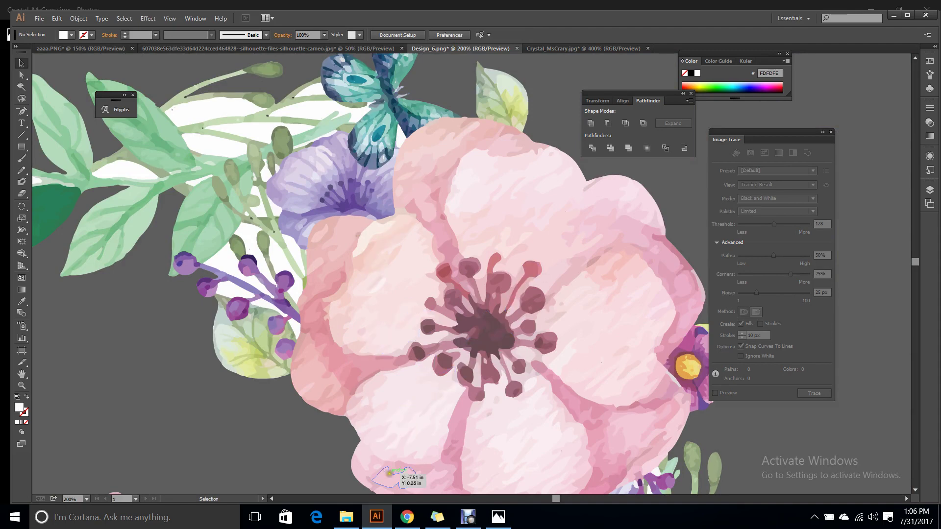
pyautogui.click(562, 50)
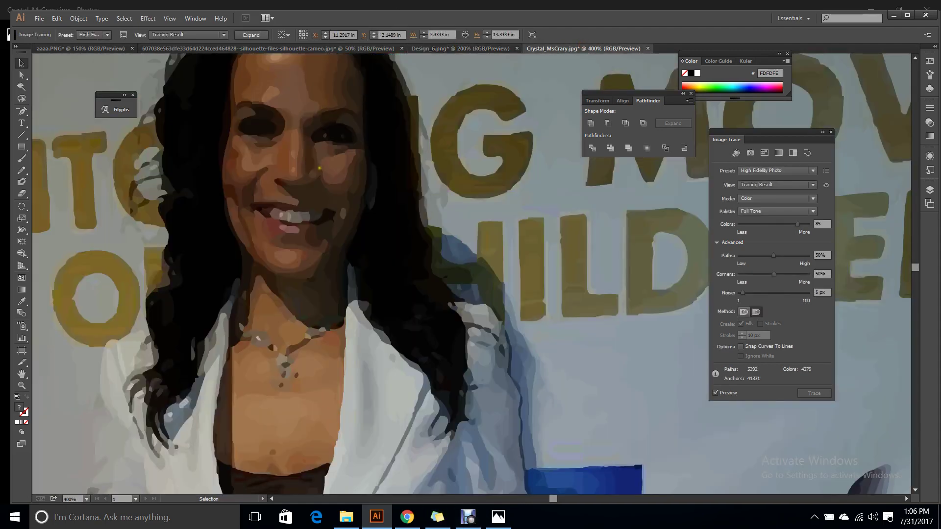
pyautogui.scroll(-5, 353, 210)
pyautogui.scroll(8, 314, 329)
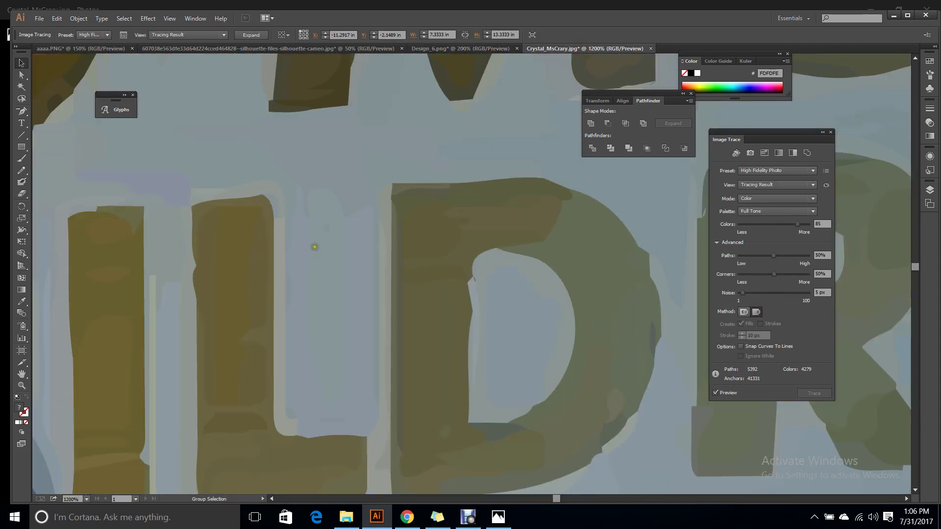
pyautogui.scroll(-6, 314, 329)
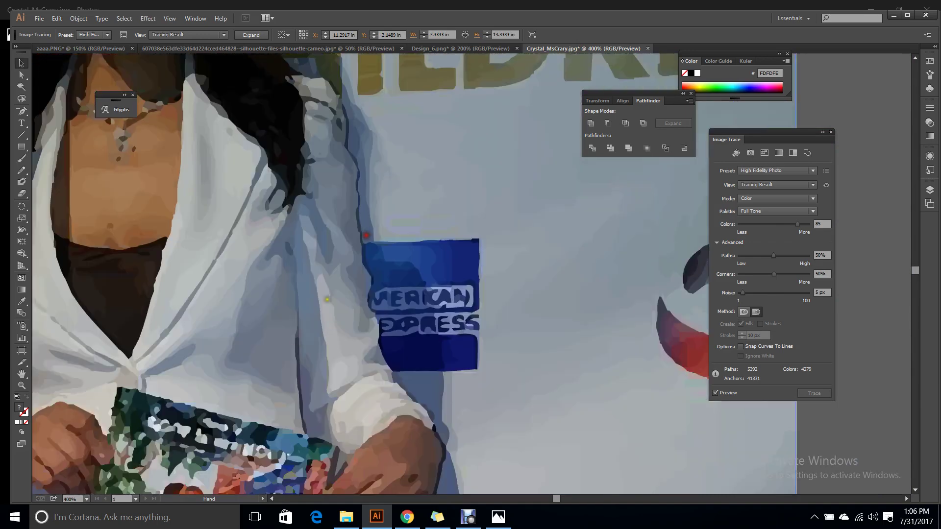
pyautogui.scroll(-2, 302, 229)
pyautogui.hscroll(-3, 301, 229)
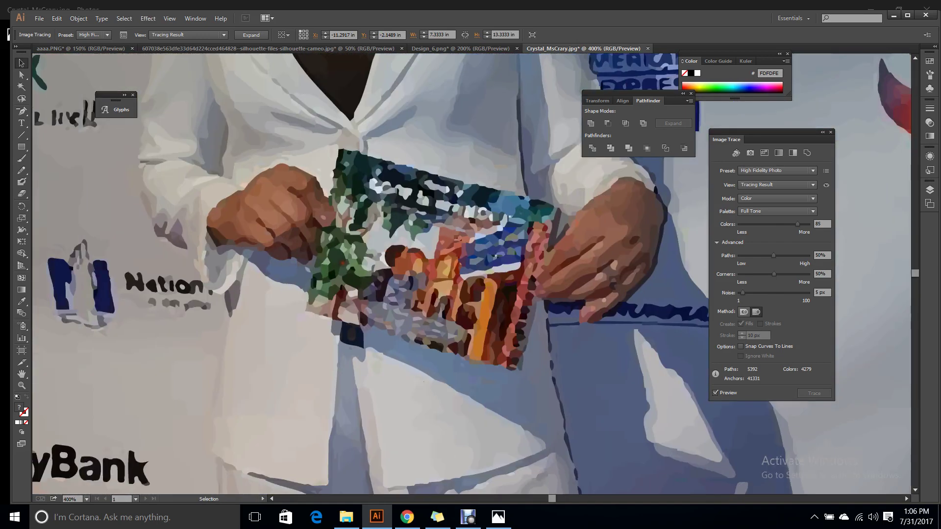
pyautogui.scroll(-4, 269, 299)
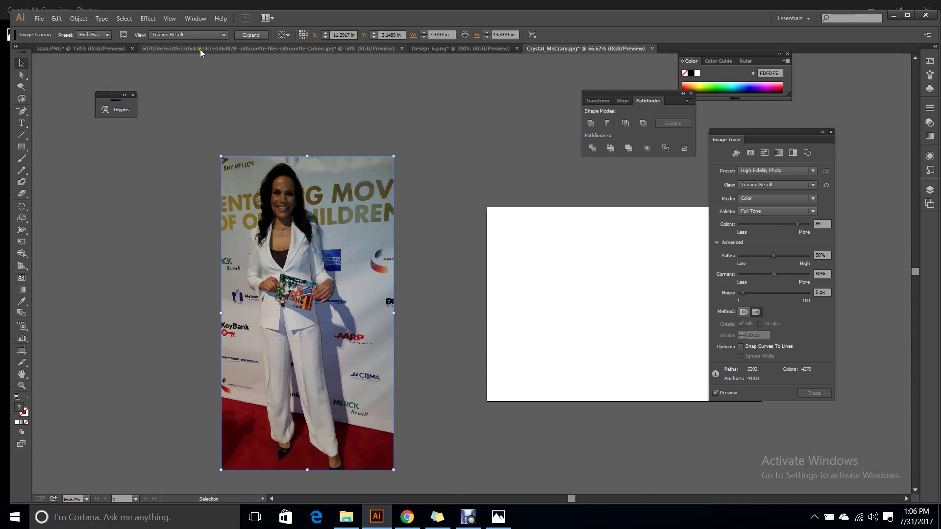
# - Trace the linked blue dove image in the silhouette document with the High Fidelity Photo preset and inspect its wing and head edges
pyautogui.click(88, 49)
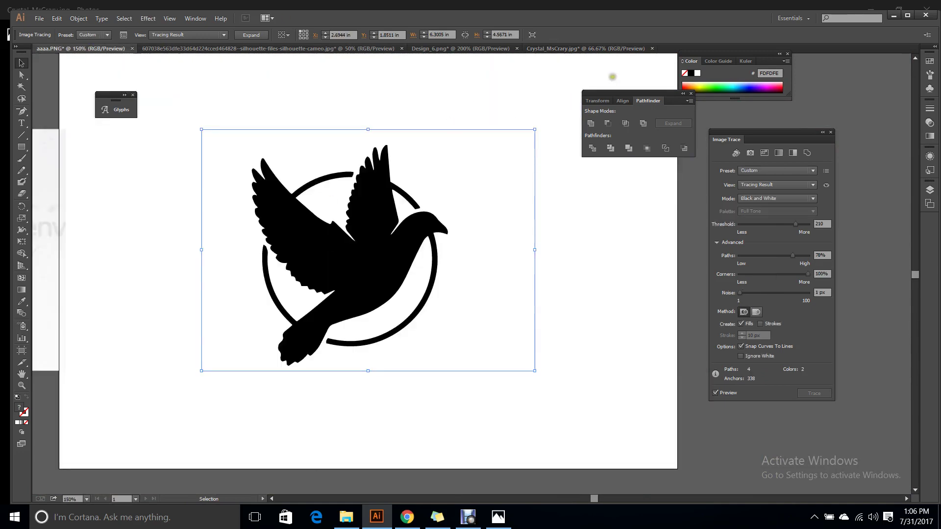
pyautogui.click(439, 49)
pyautogui.click(264, 49)
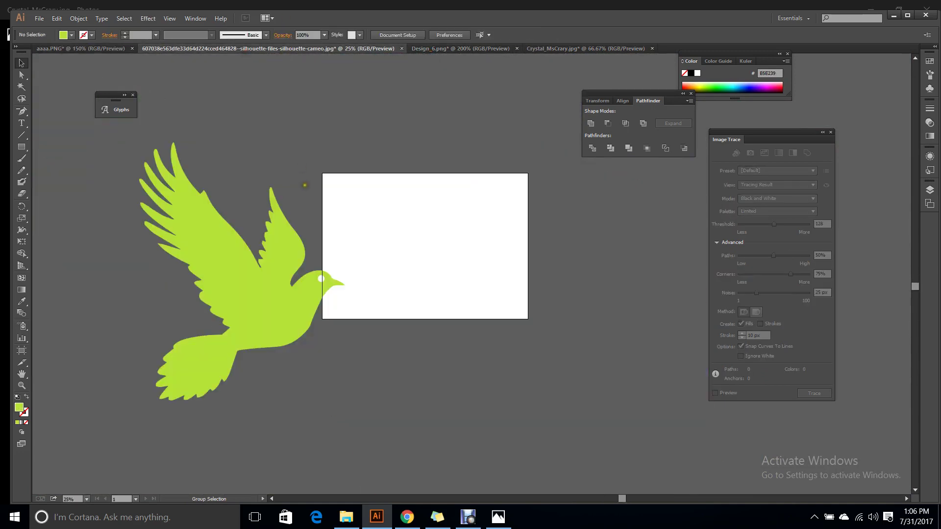
pyautogui.click(220, 196)
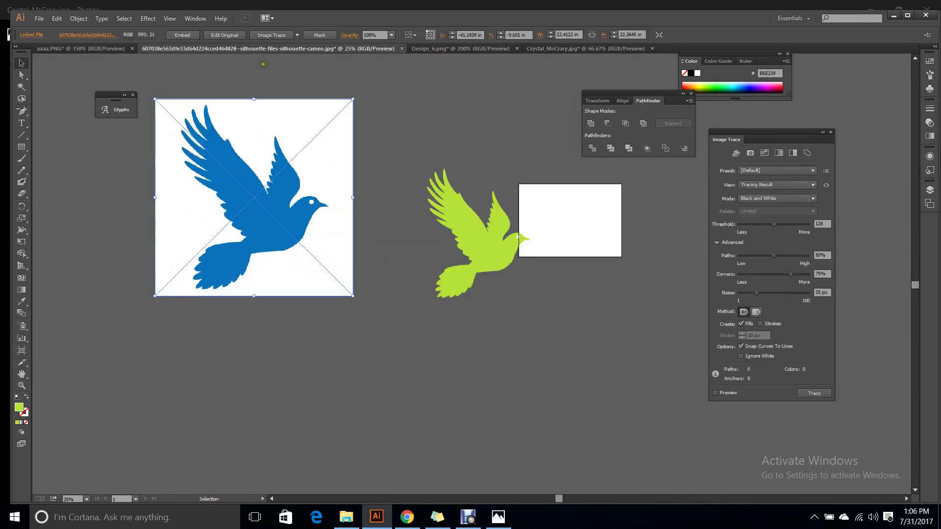
pyautogui.click(297, 35)
pyautogui.click(312, 58)
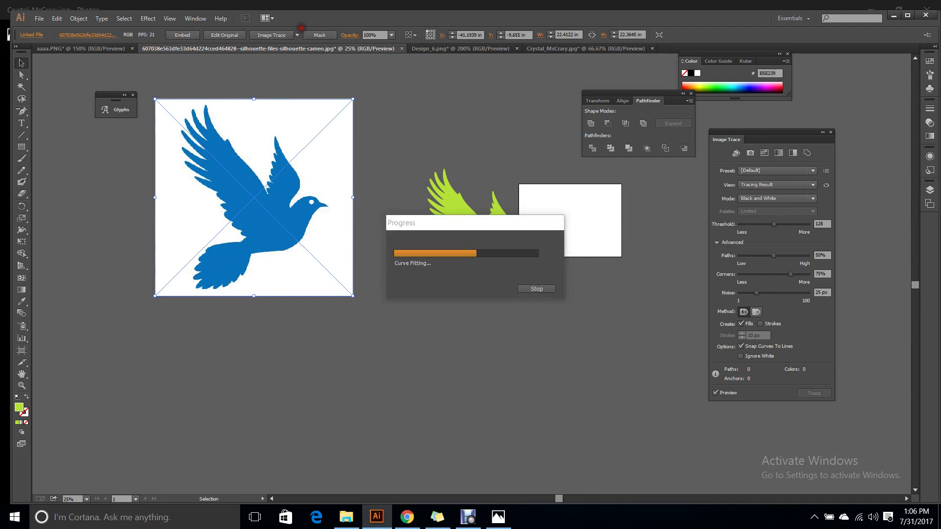
pyautogui.scroll(5, 302, 220)
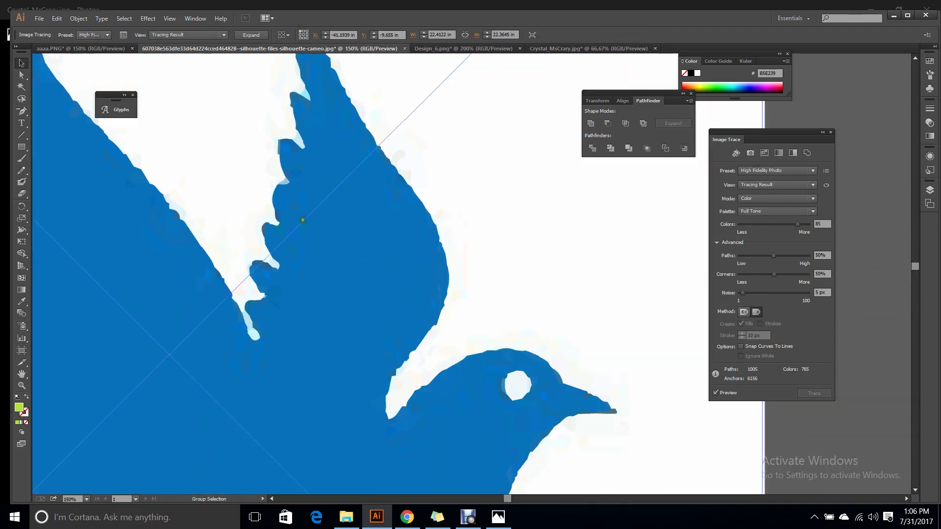
pyautogui.scroll(2, 303, 220)
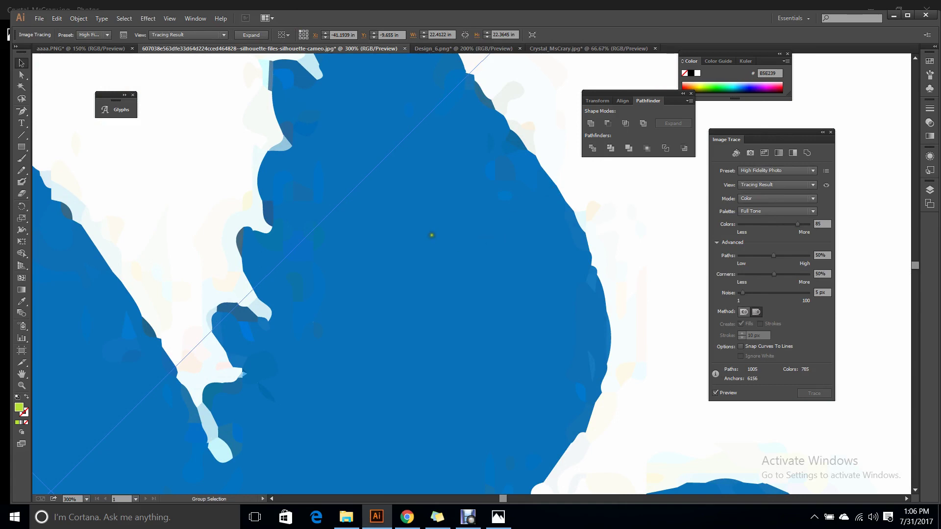
# - Shift the traced blue dove image slightly farther away from the green dove
pyautogui.scroll(-4, 432, 236)
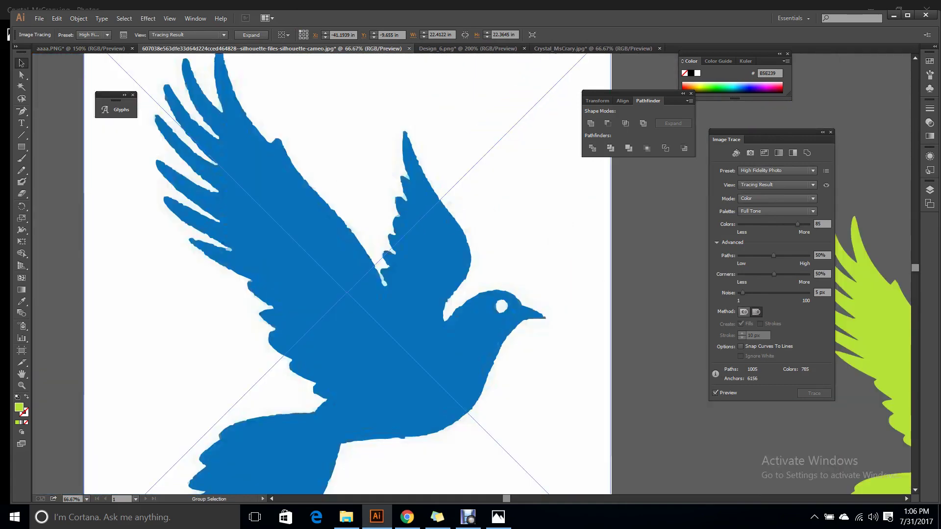
pyautogui.scroll(-1, 431, 234)
pyautogui.scroll(-2, 430, 236)
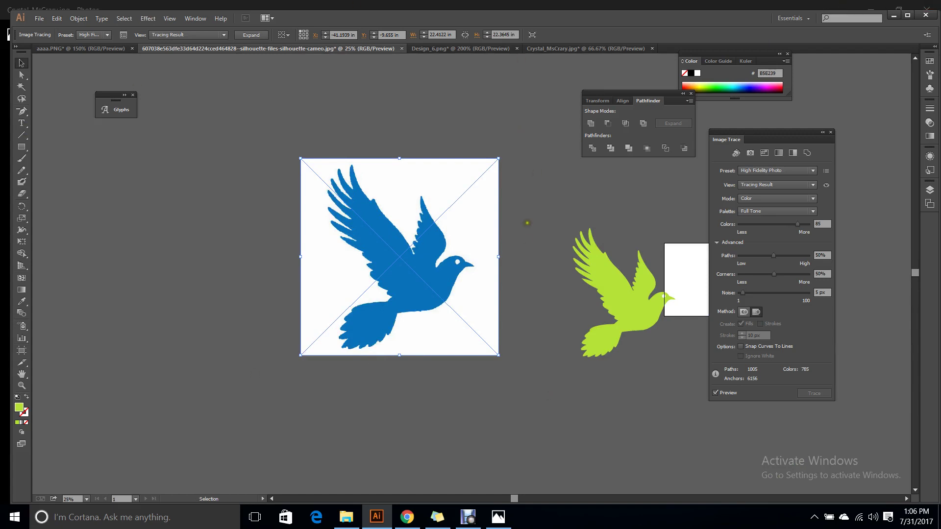
pyautogui.scroll(1, 529, 252)
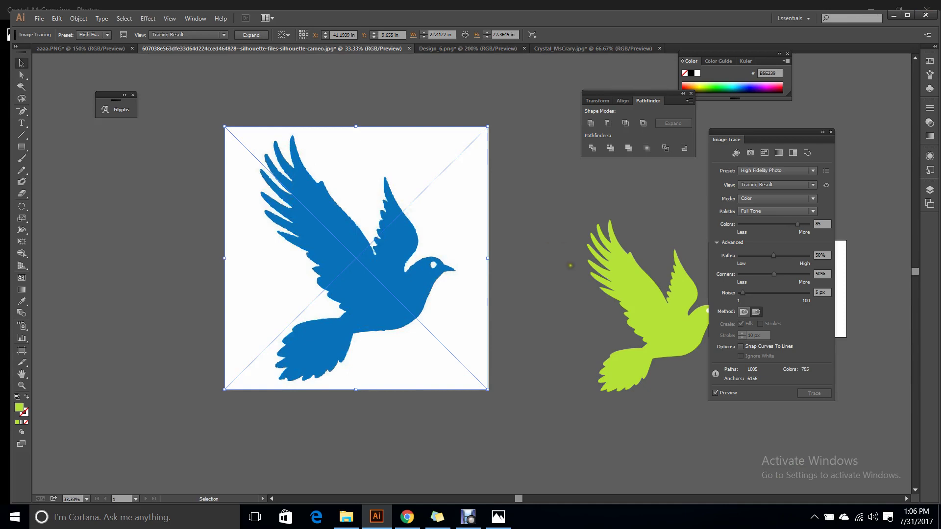
pyautogui.moveTo(434, 285); pyautogui.dragTo(407, 286)
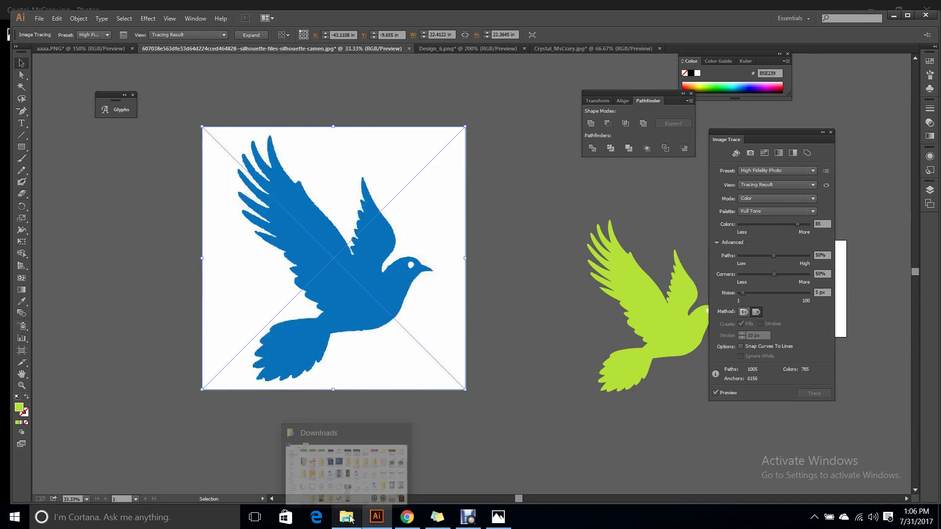
# - Switch to Chrome and look through the open logo pages, ending on GraphicRiver's Abstract logo templates listing
pyautogui.click(406, 519)
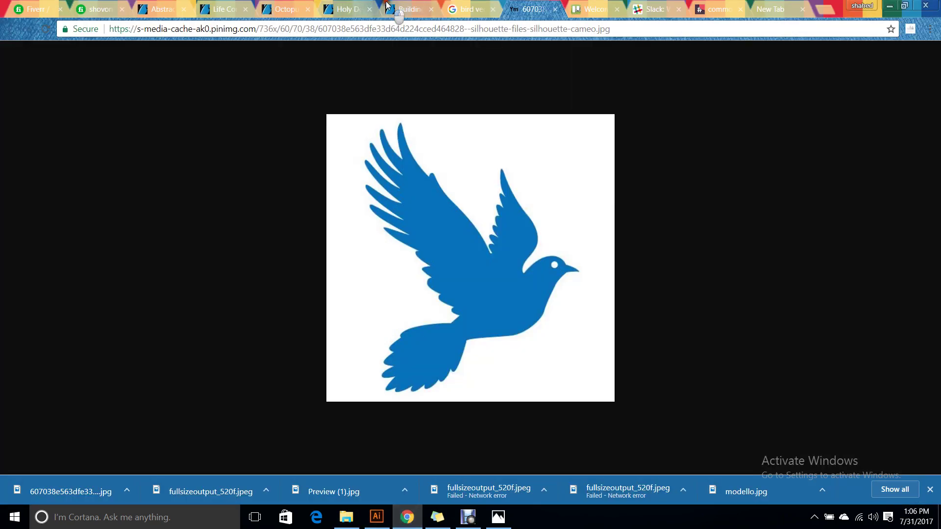
pyautogui.click(336, 7)
pyautogui.click(289, 7)
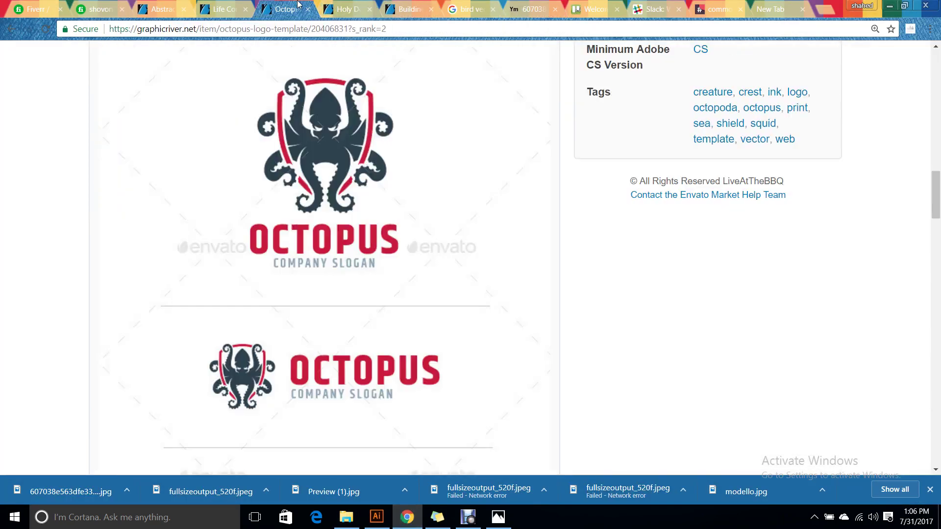
pyautogui.click(240, 5)
pyautogui.scroll(4, 71, 214)
pyautogui.click(159, 9)
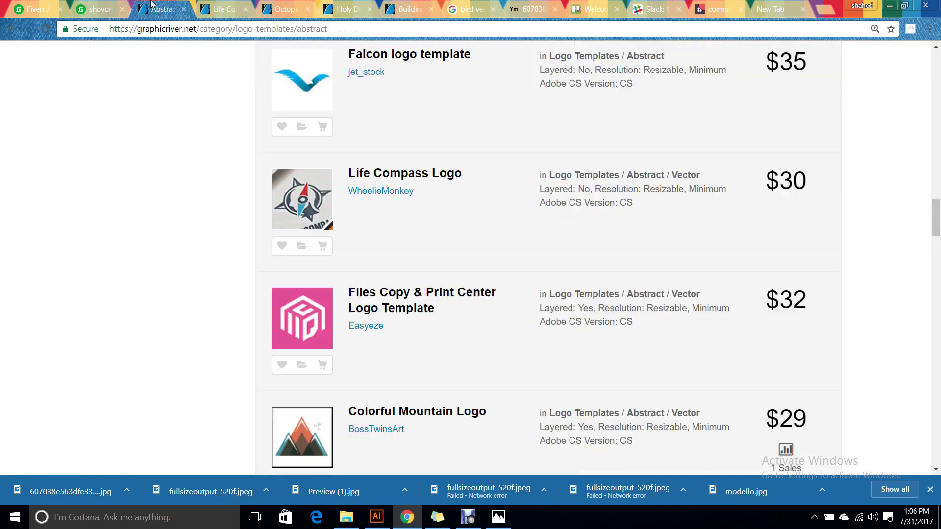
# - Browse the first page of the Abstract logo templates listing for examples of vector logo designs
pyautogui.scroll(5, 46, 227)
pyautogui.scroll(13, 49, 230)
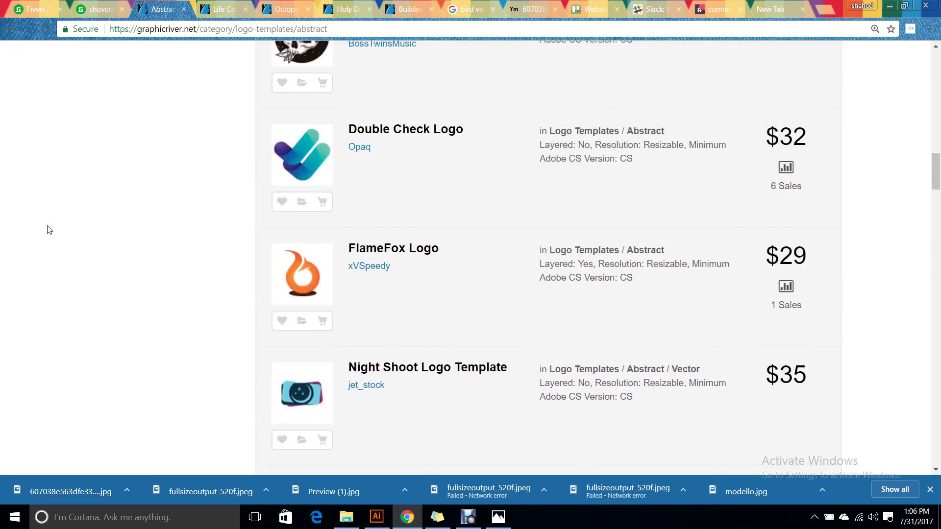
pyautogui.scroll(12, 49, 230)
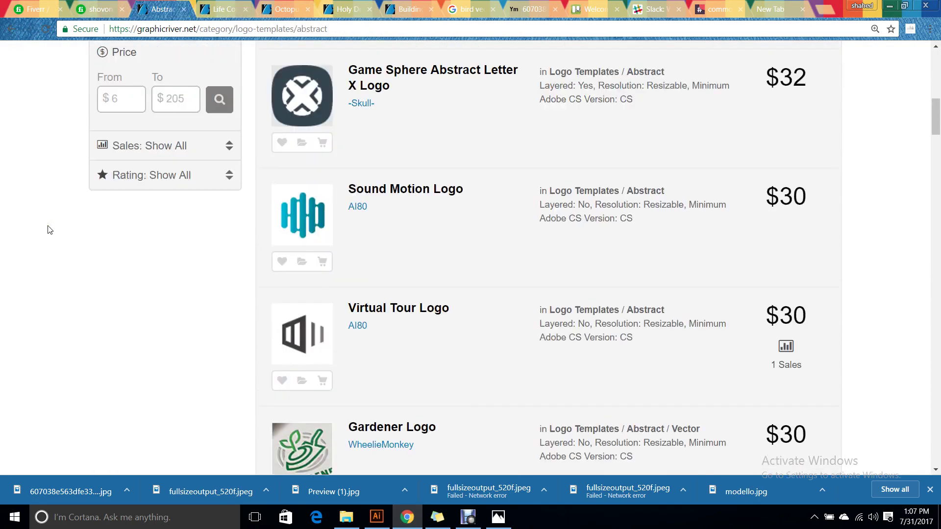
pyautogui.scroll(4, 6, 287)
pyautogui.scroll(-11, 8, 287)
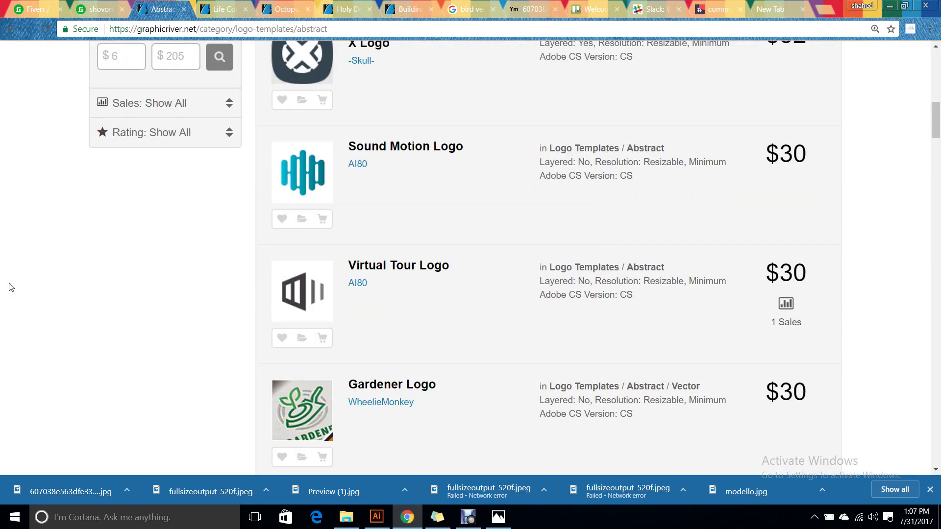
pyautogui.scroll(-5, 11, 287)
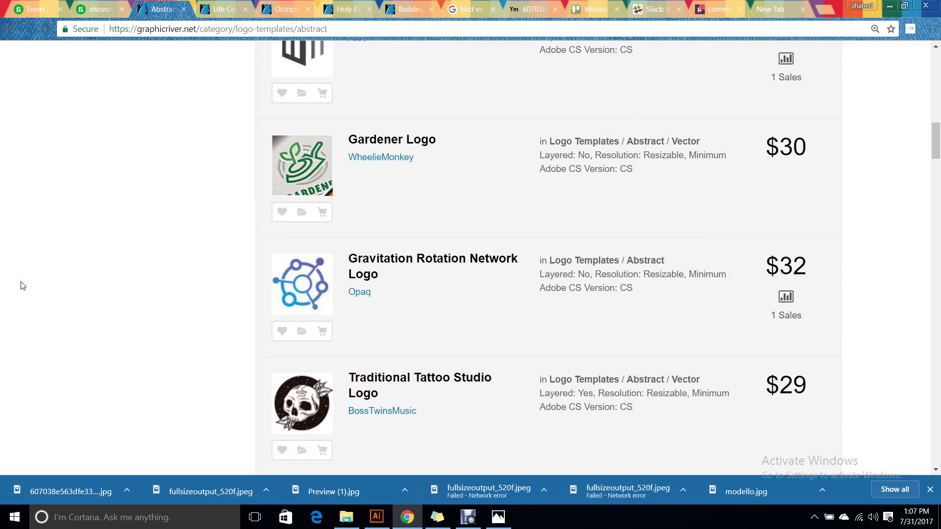
pyautogui.scroll(-14, 21, 285)
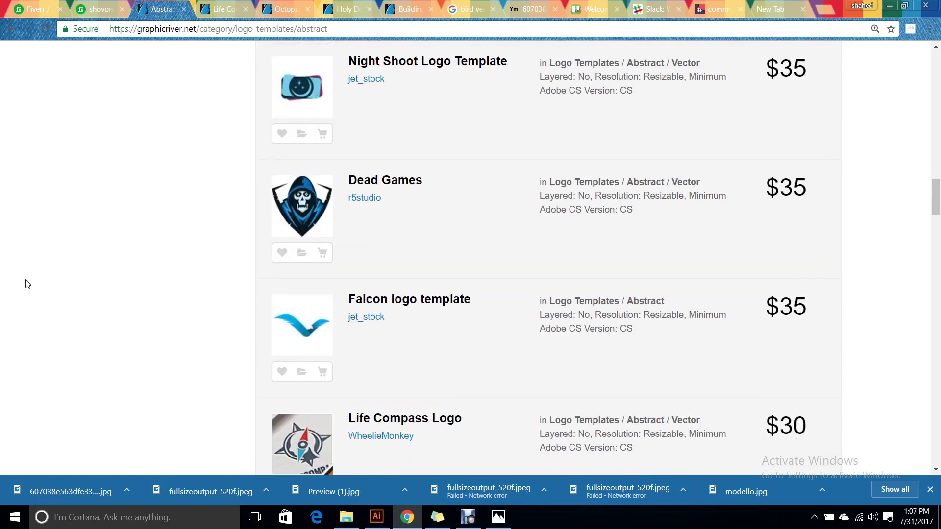
pyautogui.scroll(-12, 28, 284)
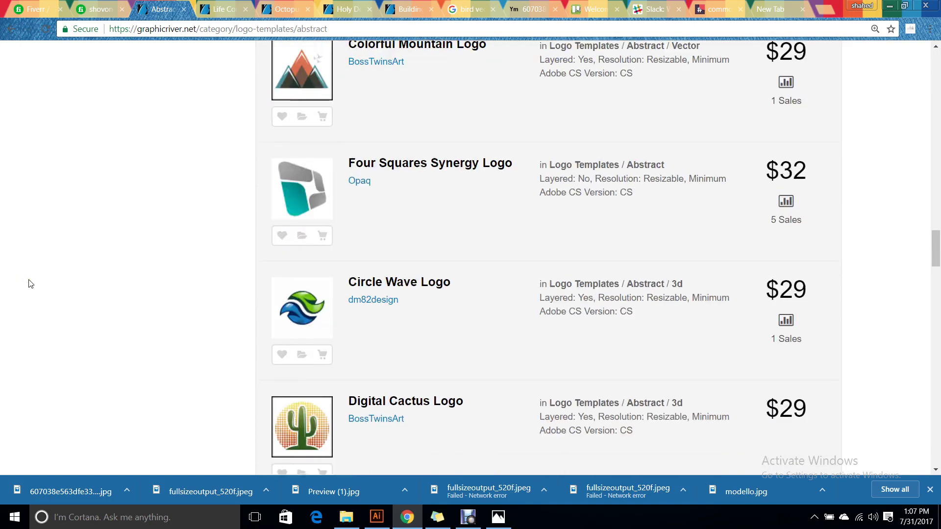
pyautogui.scroll(-4, 28, 285)
pyautogui.scroll(9, 68, 315)
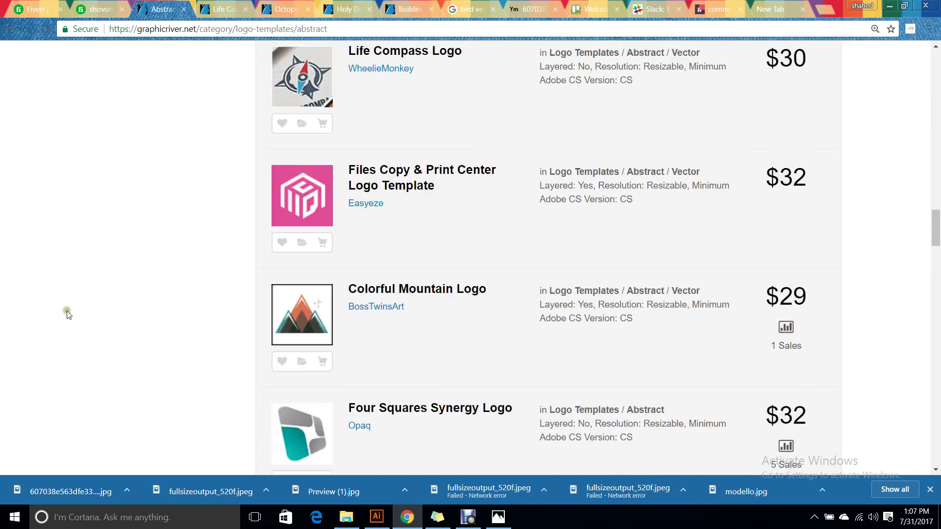
pyautogui.scroll(4, 68, 315)
pyautogui.scroll(-3, 599, 191)
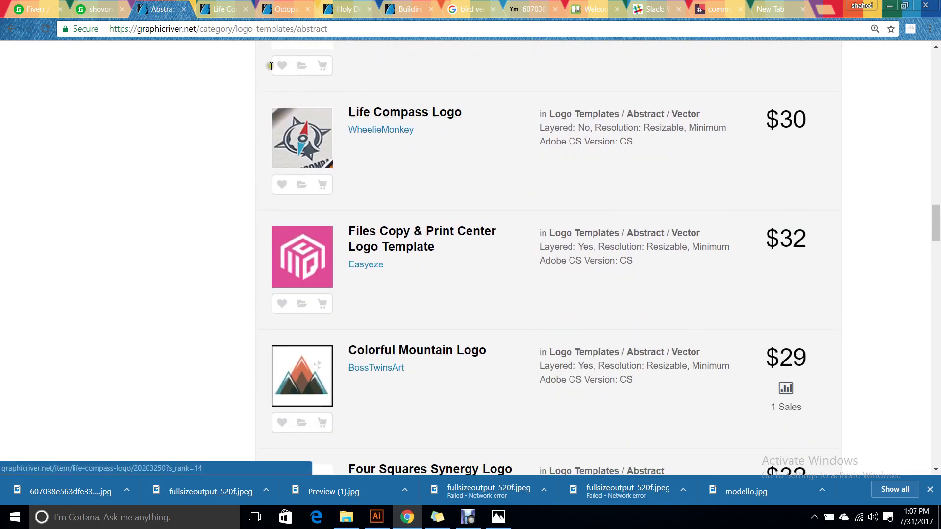
# - View the Life Compass Logo page, and close the Octopus logo page and the page open beside it
pyautogui.click(219, 6)
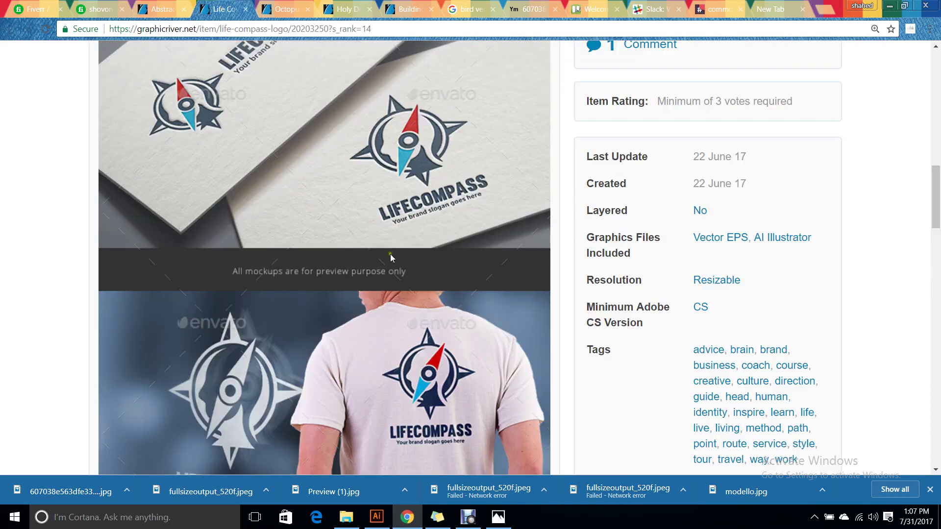
pyautogui.click(304, 13)
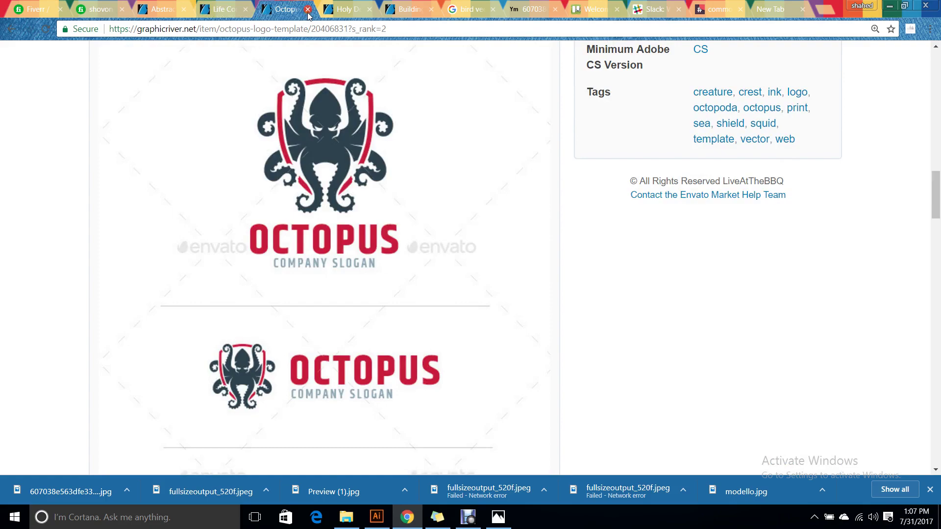
pyautogui.click(308, 9)
pyautogui.click(308, 9)
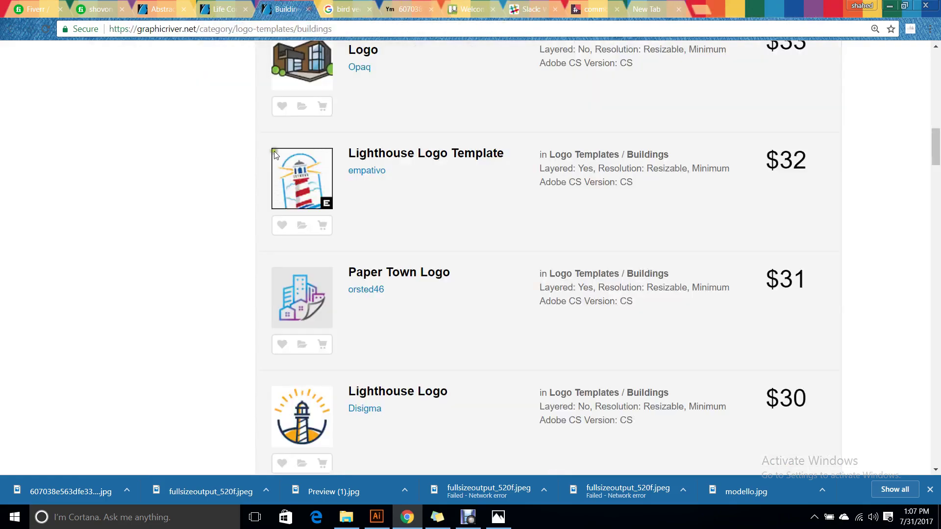
# - Browse the Buildings logo templates listing for examples of vector logo designs
pyautogui.scroll(12, 365, 156)
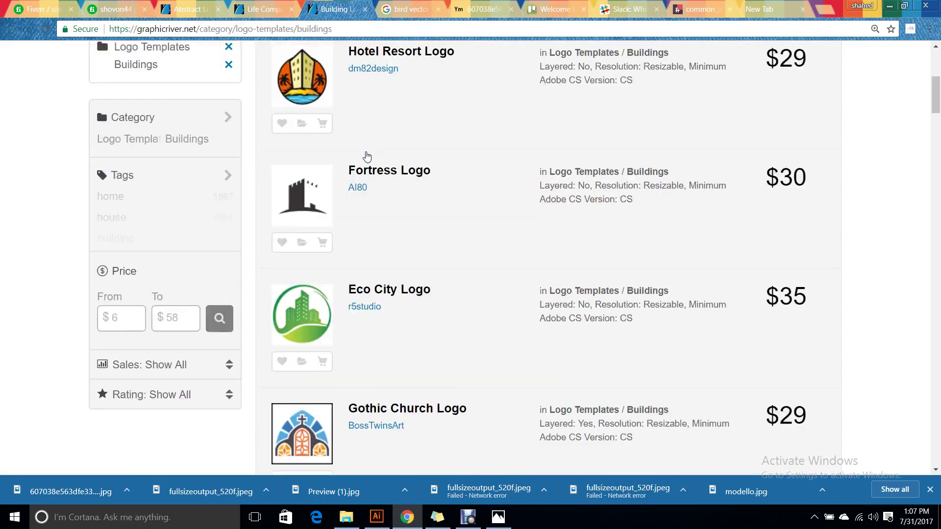
pyautogui.scroll(2, 366, 156)
pyautogui.scroll(-15, 369, 153)
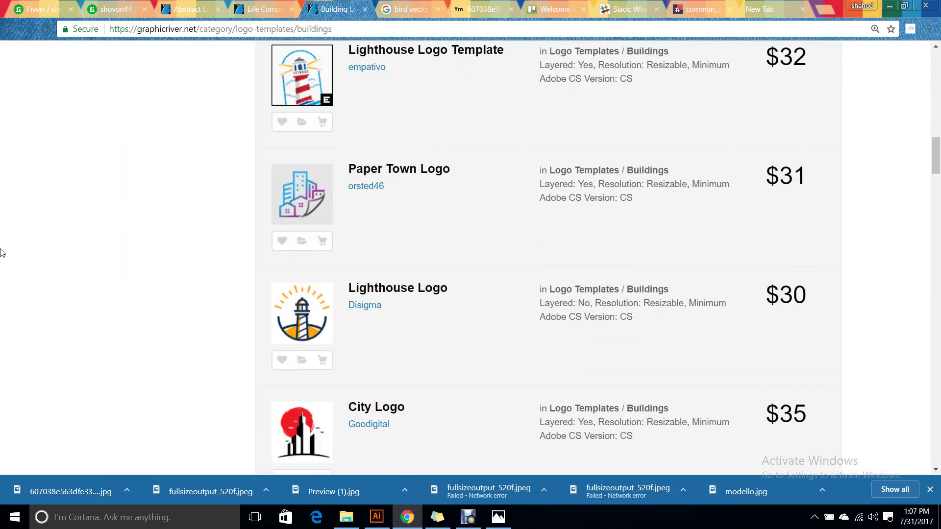
pyautogui.scroll(-3, 279, 189)
pyautogui.scroll(-10, 528, 228)
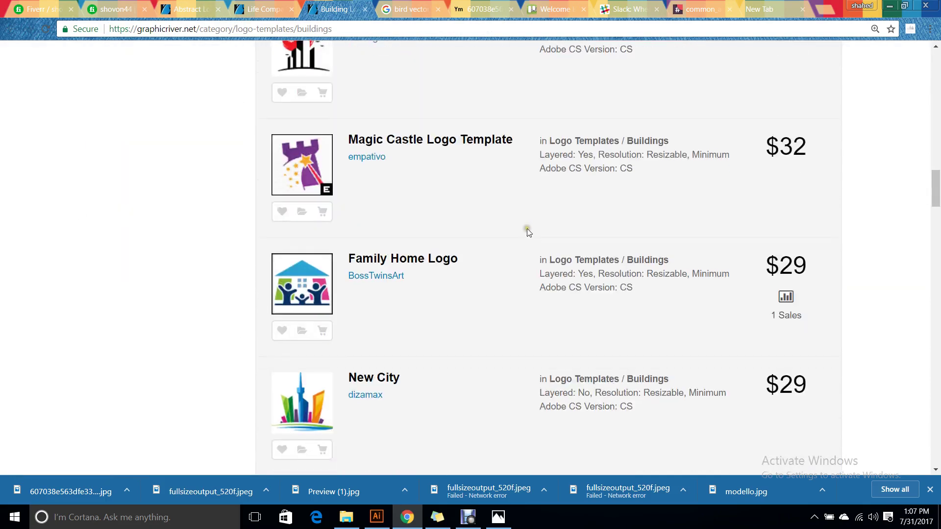
# - Check the bird vector image search, and return to the Abstract logo templates listing to examine more designs down to Mountain Sun Logo
pyautogui.click(409, 8)
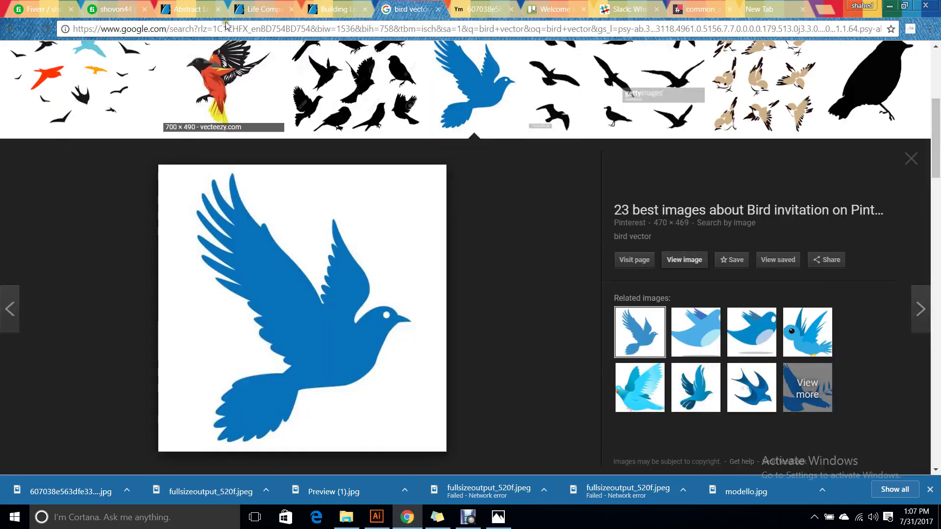
pyautogui.click(265, 9)
pyautogui.click(192, 9)
pyautogui.scroll(-1, 138, 174)
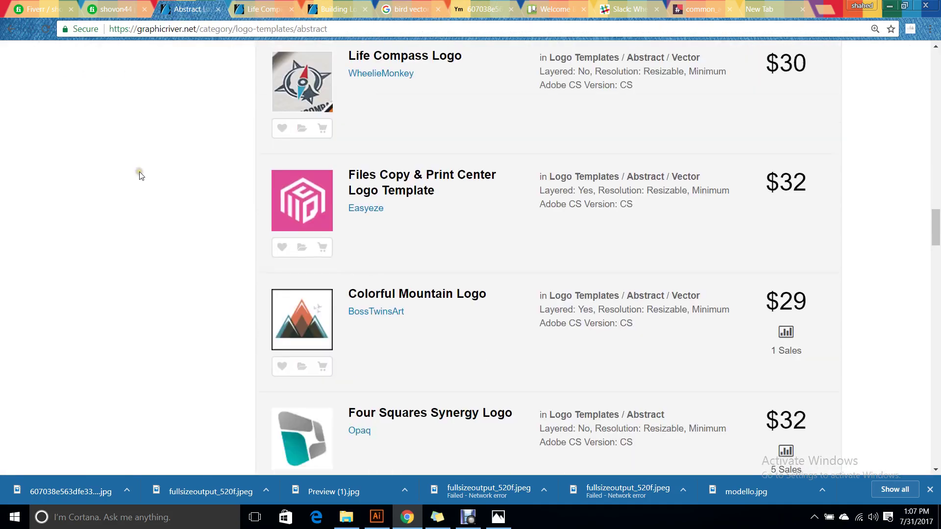
pyautogui.scroll(5, 141, 176)
pyautogui.scroll(6, 141, 175)
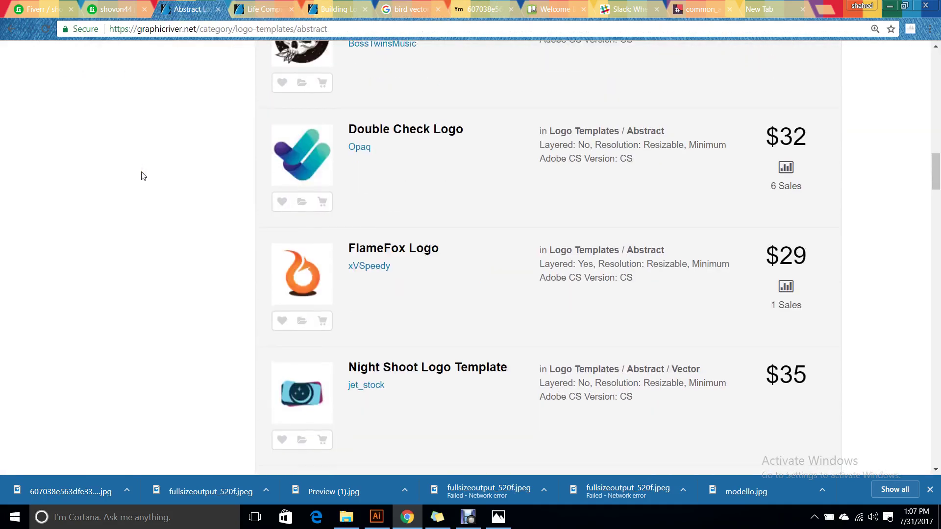
pyautogui.scroll(4, 143, 176)
pyautogui.scroll(4, 143, 176)
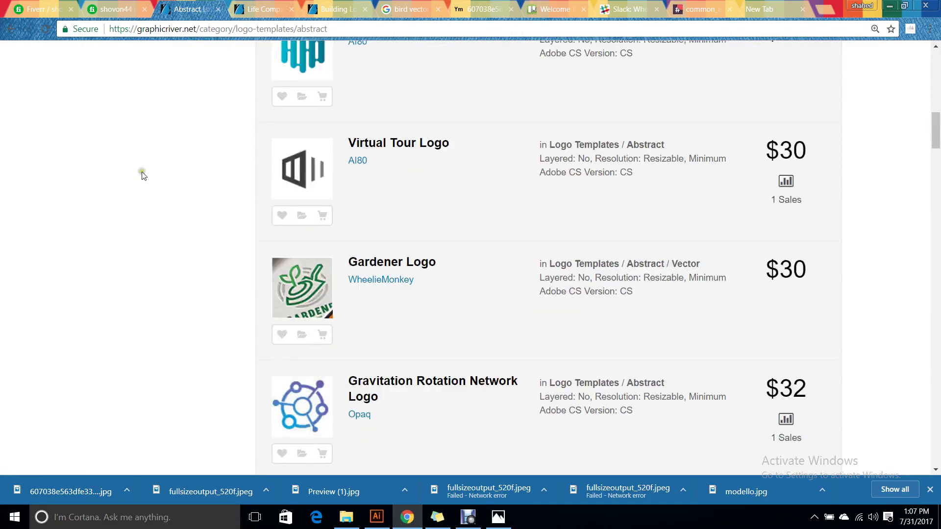
pyautogui.scroll(5, 145, 168)
pyautogui.scroll(-15, 145, 169)
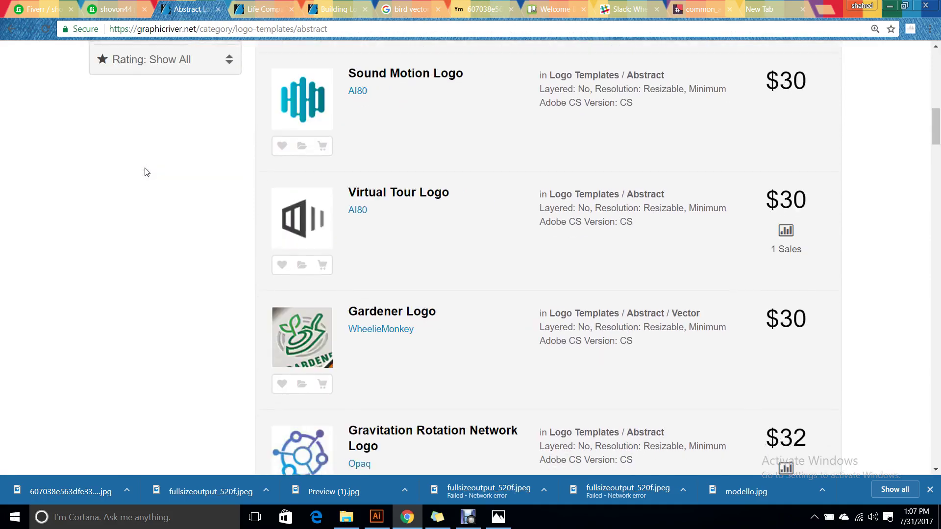
pyautogui.scroll(-20, 145, 171)
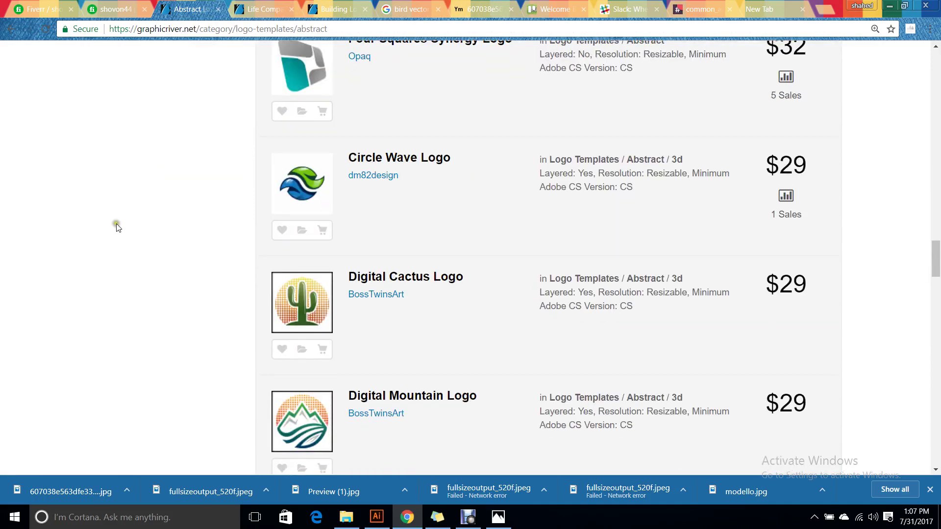
pyautogui.scroll(-8, 330, 260)
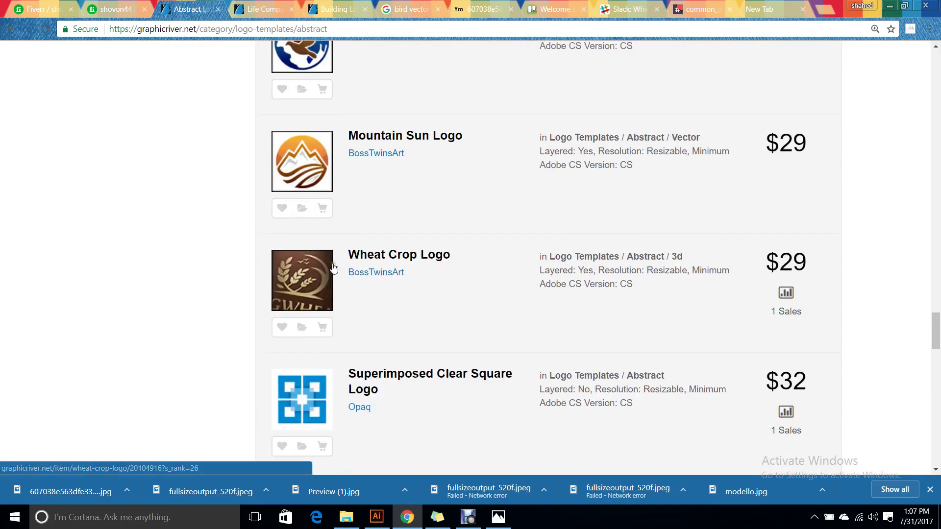
# - Open Mountain Sun Logo in a new tab and load page 2 of the Abstract logo templates listing
pyautogui.moveTo(333, 268)
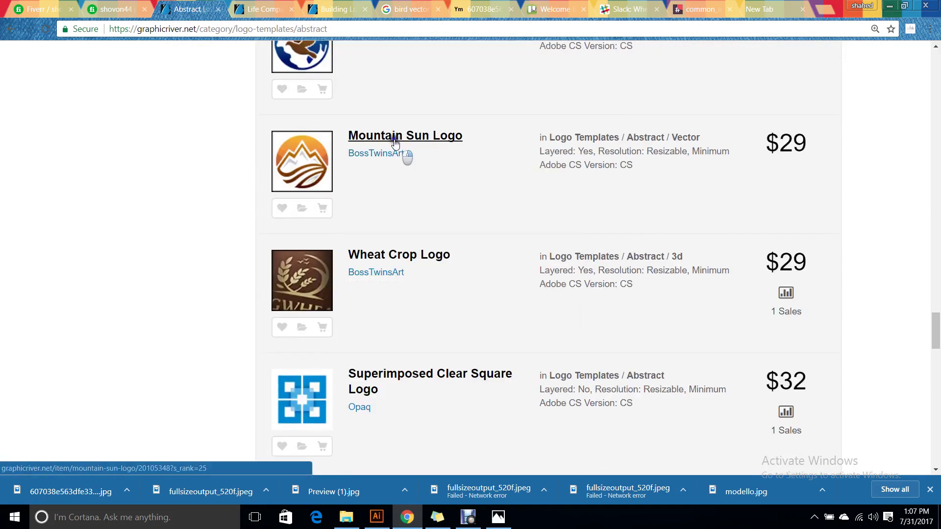
pyautogui.middleClick(405, 148)
pyautogui.scroll(-12, 41, 283)
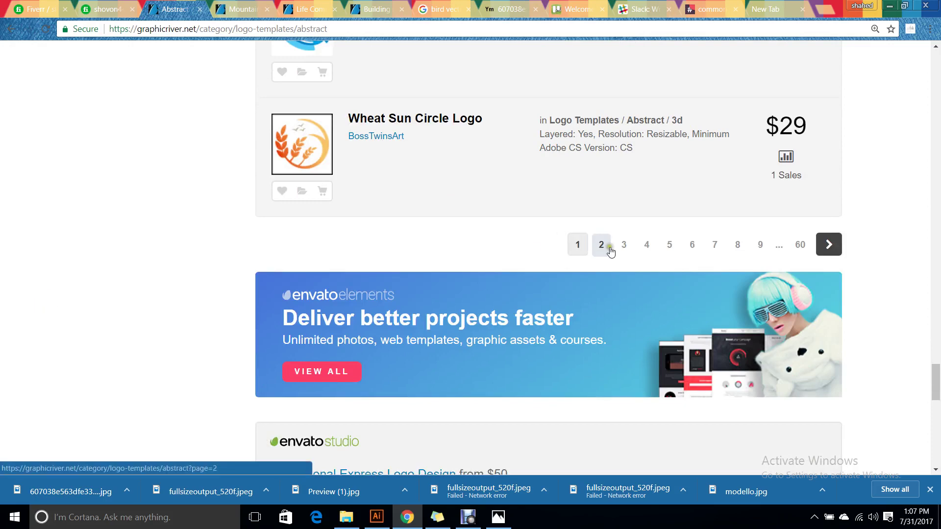
pyautogui.click(603, 246)
# - Examine the Mountain Sun Logo page, including its color and single-color mockups, included file formats and package details
pyautogui.click(241, 9)
pyautogui.scroll(-5, 38, 201)
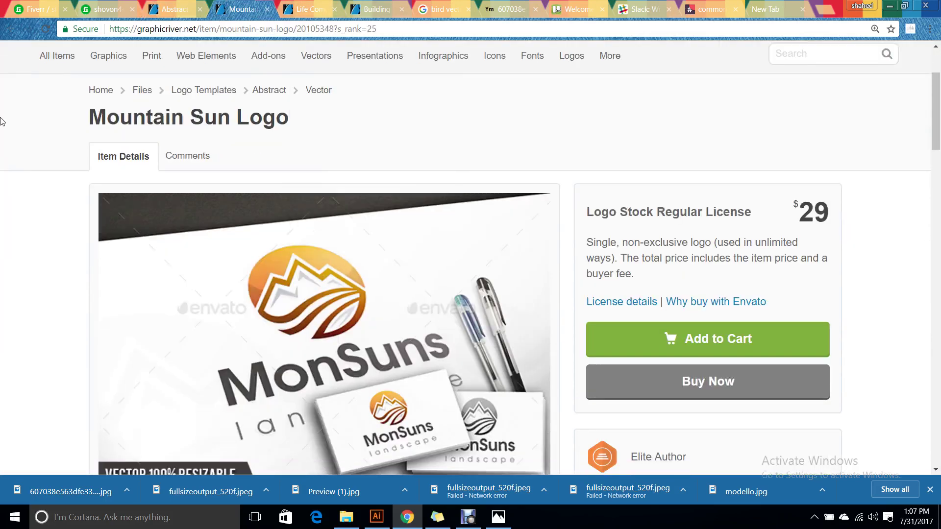
pyautogui.scroll(-5, 39, 202)
pyautogui.scroll(-5, 43, 205)
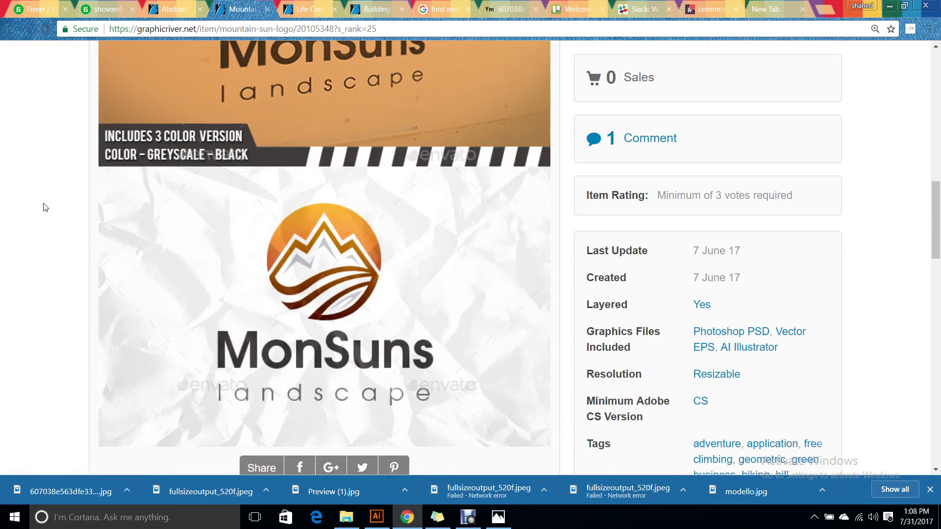
pyautogui.scroll(-4, 43, 204)
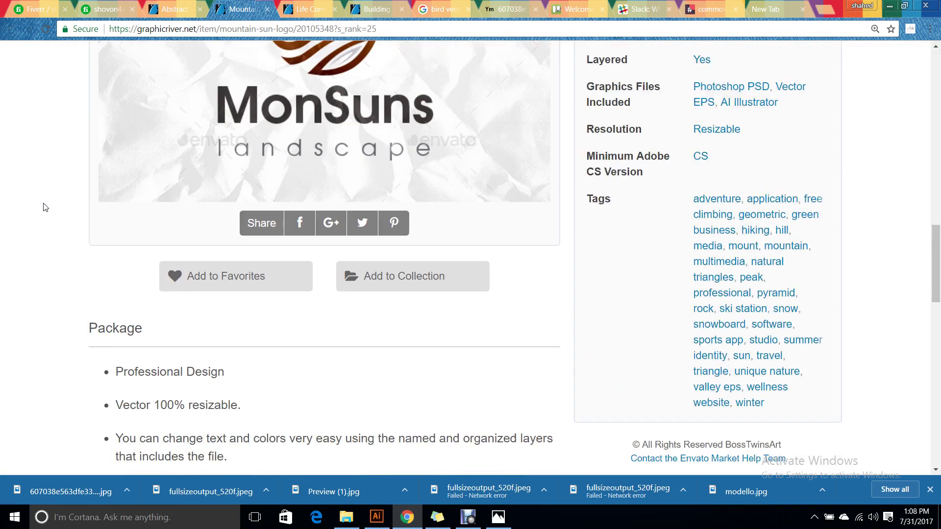
pyautogui.scroll(12, 44, 205)
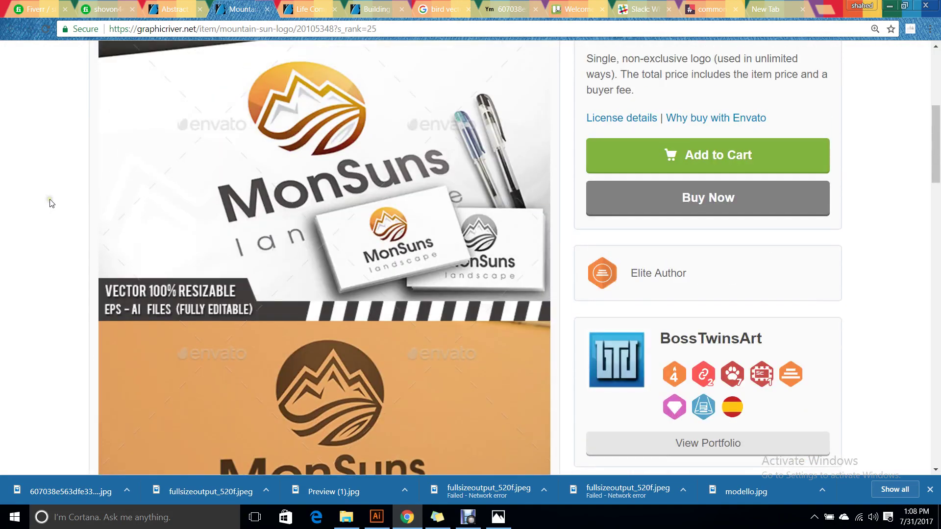
pyautogui.scroll(5, 51, 203)
# - Revisit the Life Compass Logo page and browse the designs on page 2 of the Abstract logo templates listing
pyautogui.click(309, 9)
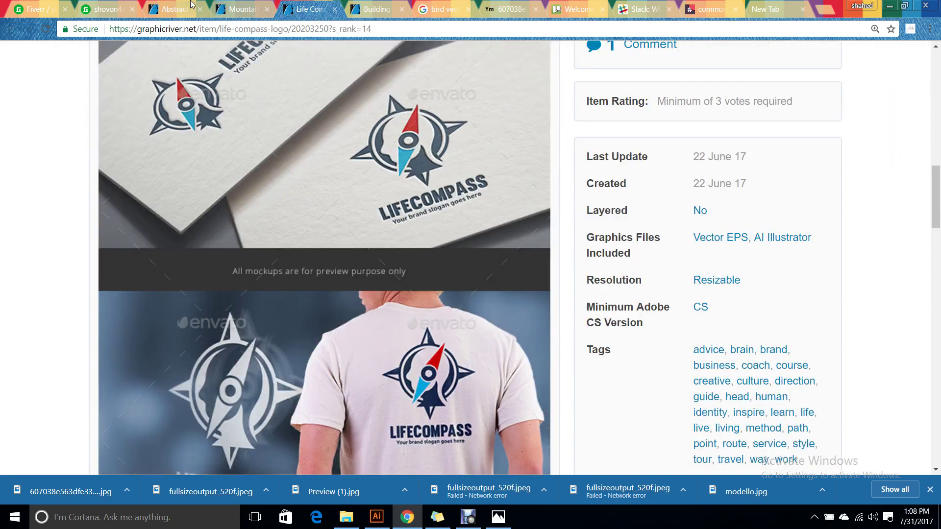
pyautogui.click(172, 9)
pyautogui.scroll(-12, 41, 113)
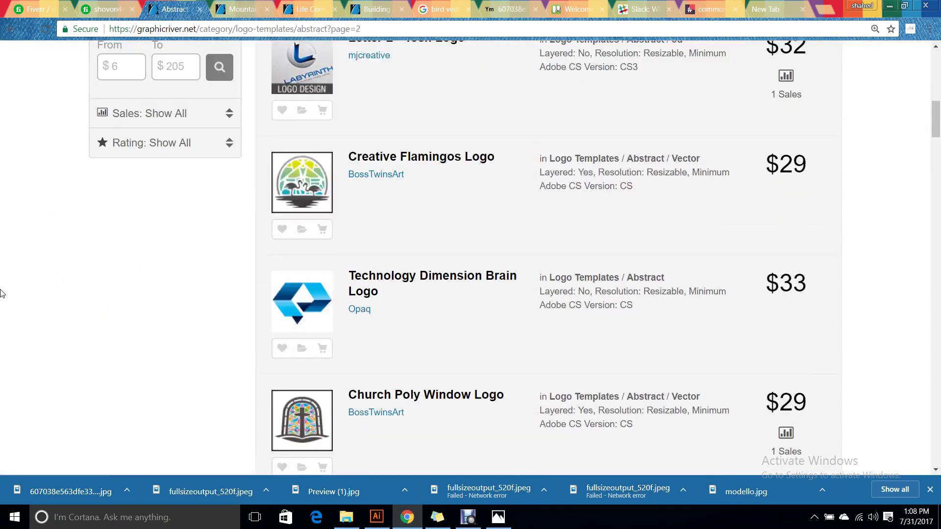
pyautogui.scroll(-8, 41, 113)
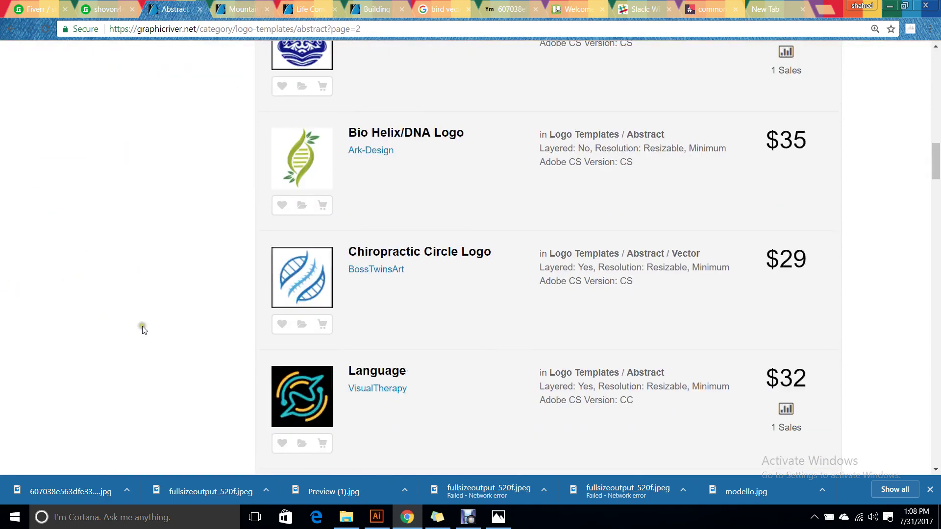
pyautogui.scroll(-9, 192, 281)
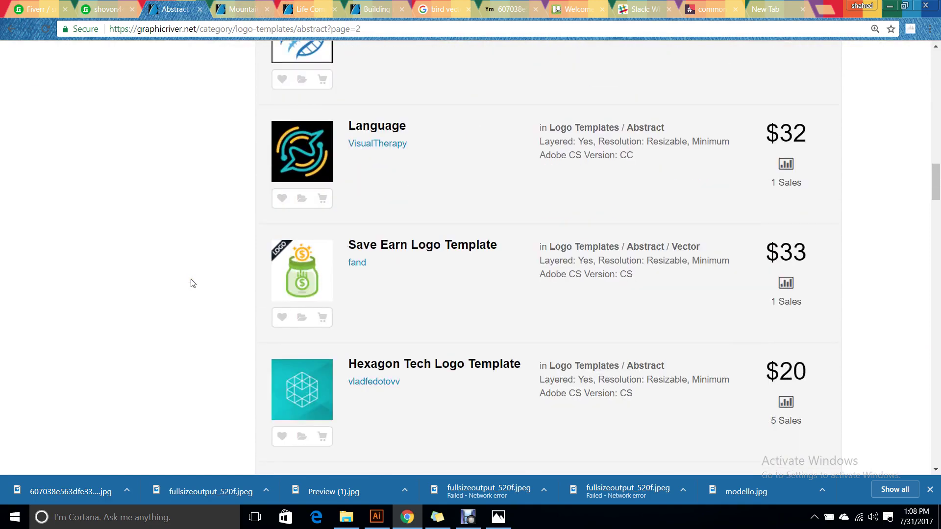